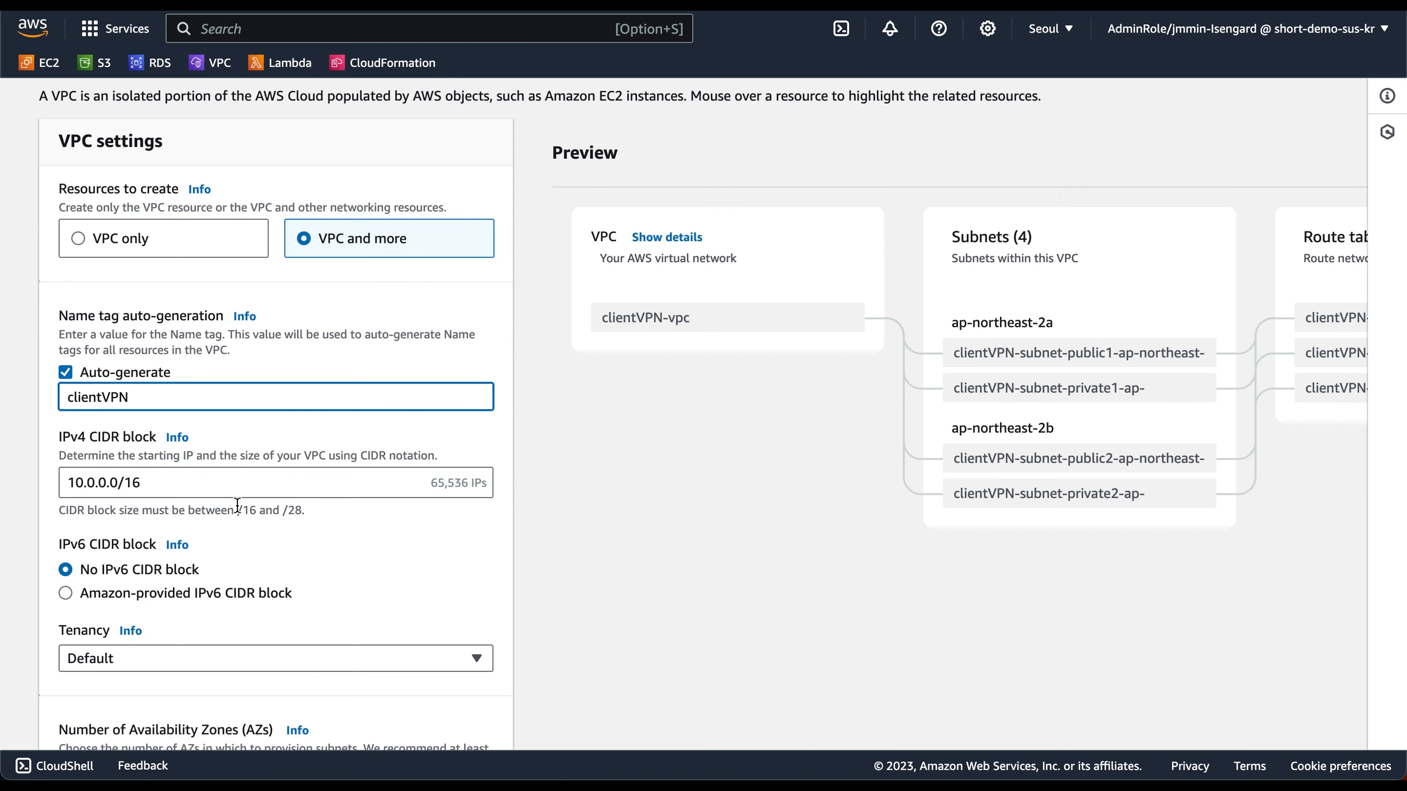
Step: Set the VPC to 0 public subnets and 4 private subnets, and review the resource preview
scroll(174, 524, "down", 5)
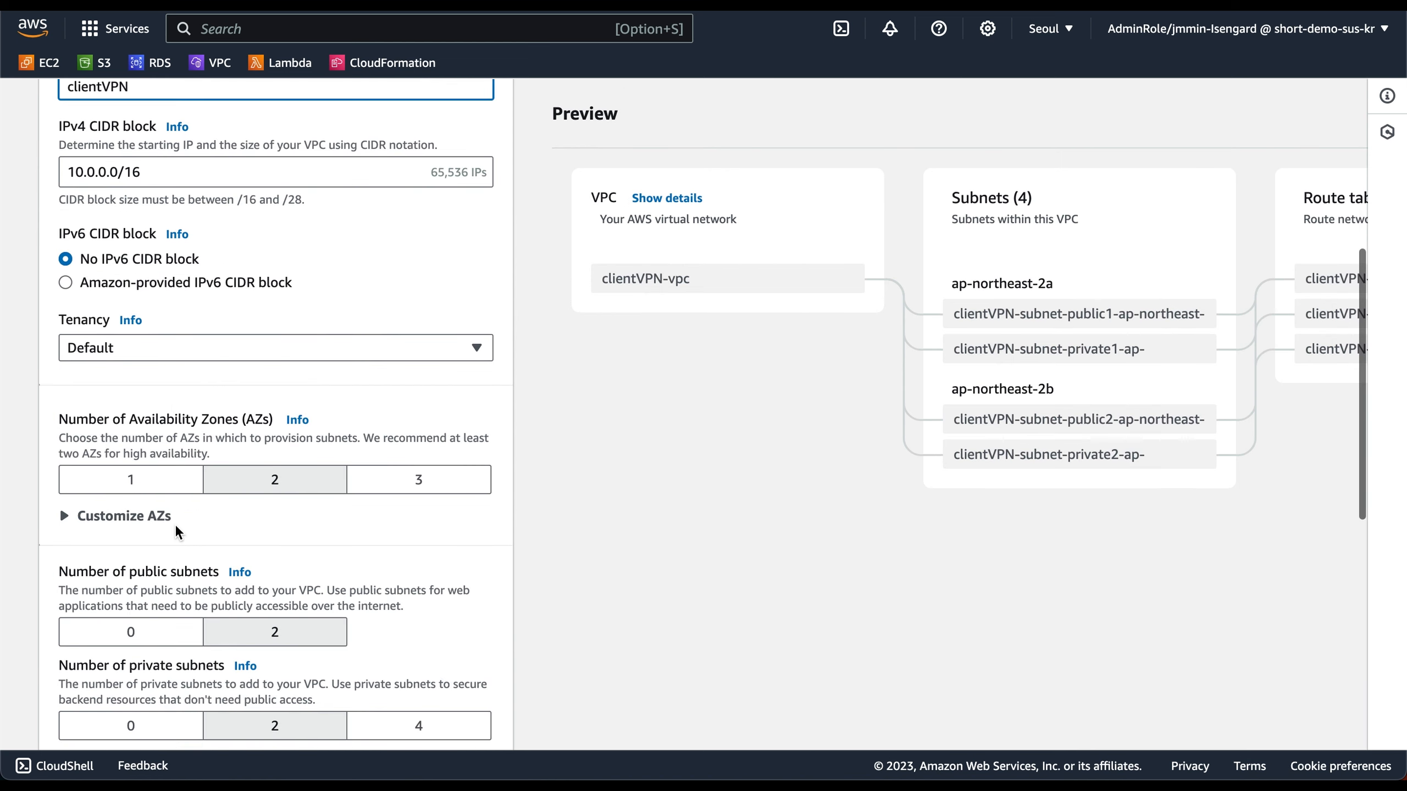
scroll(309, 520, "down", 2)
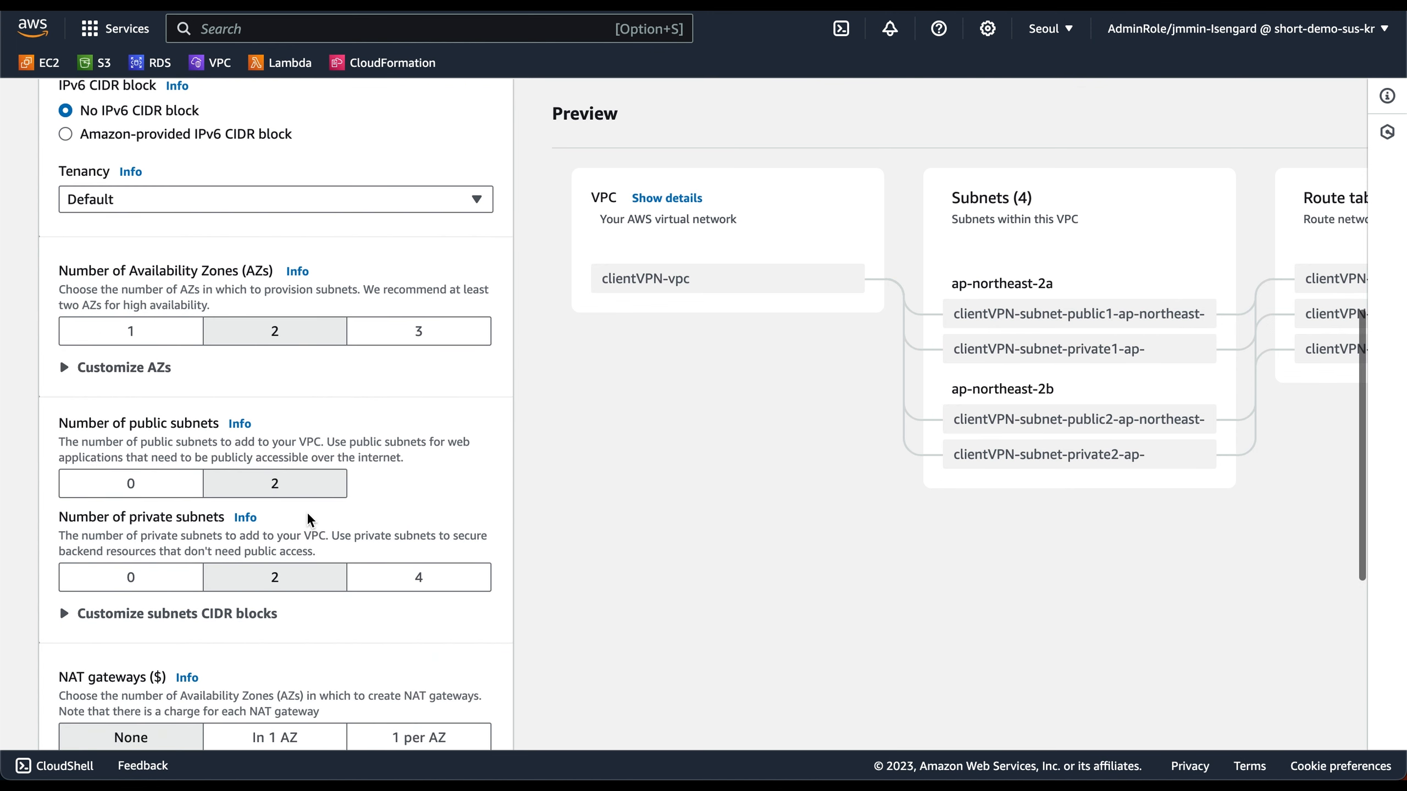
left_click(158, 499)
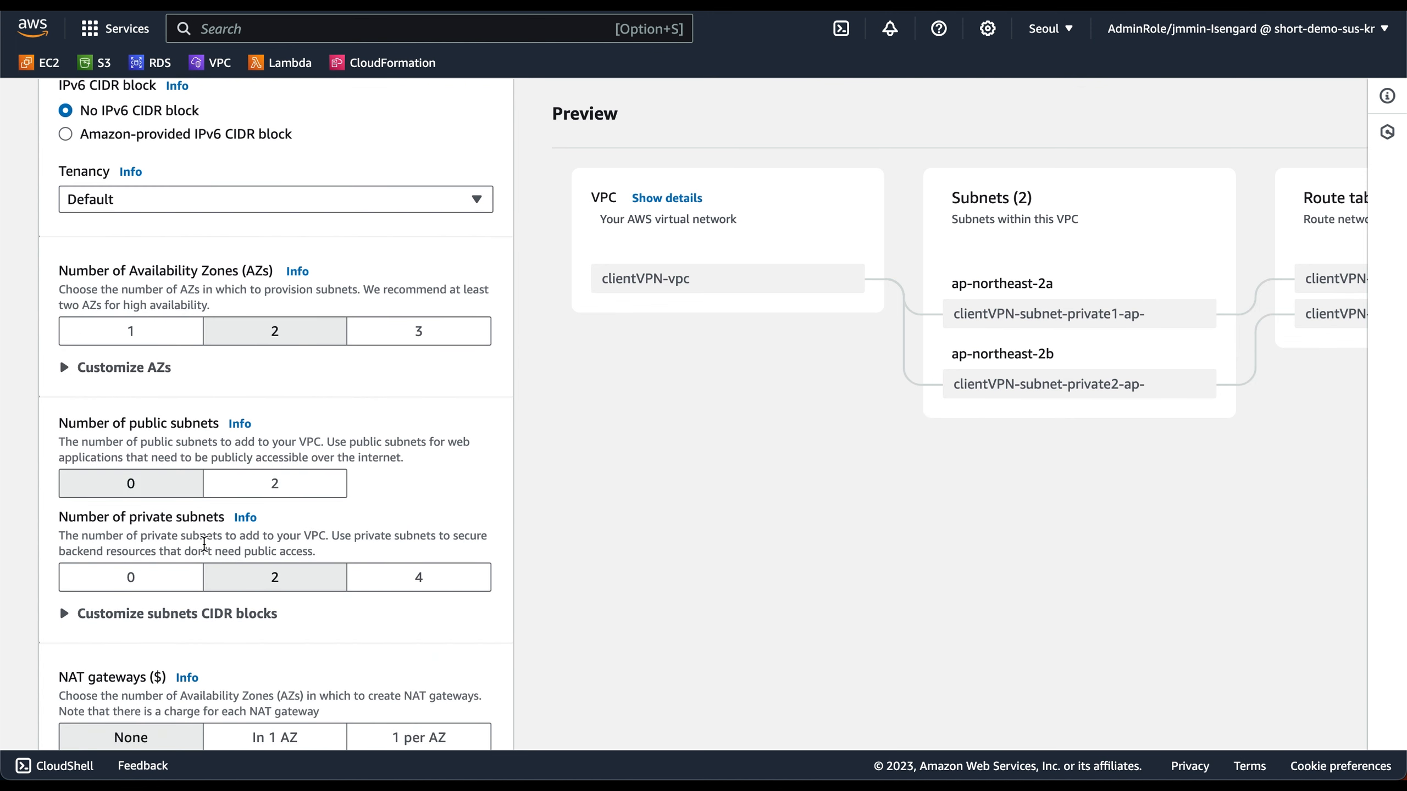
left_click(444, 592)
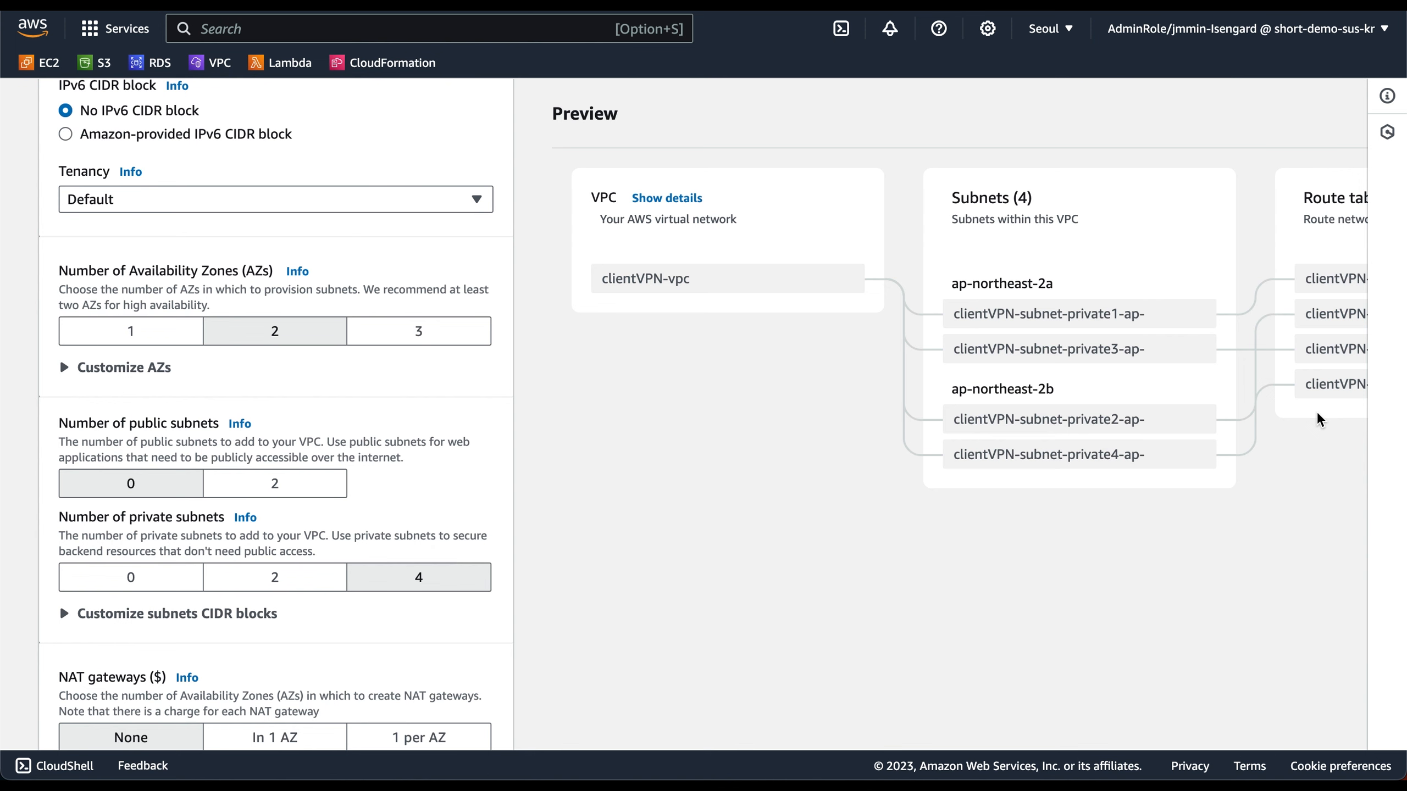
scroll(1320, 419, "right", 3)
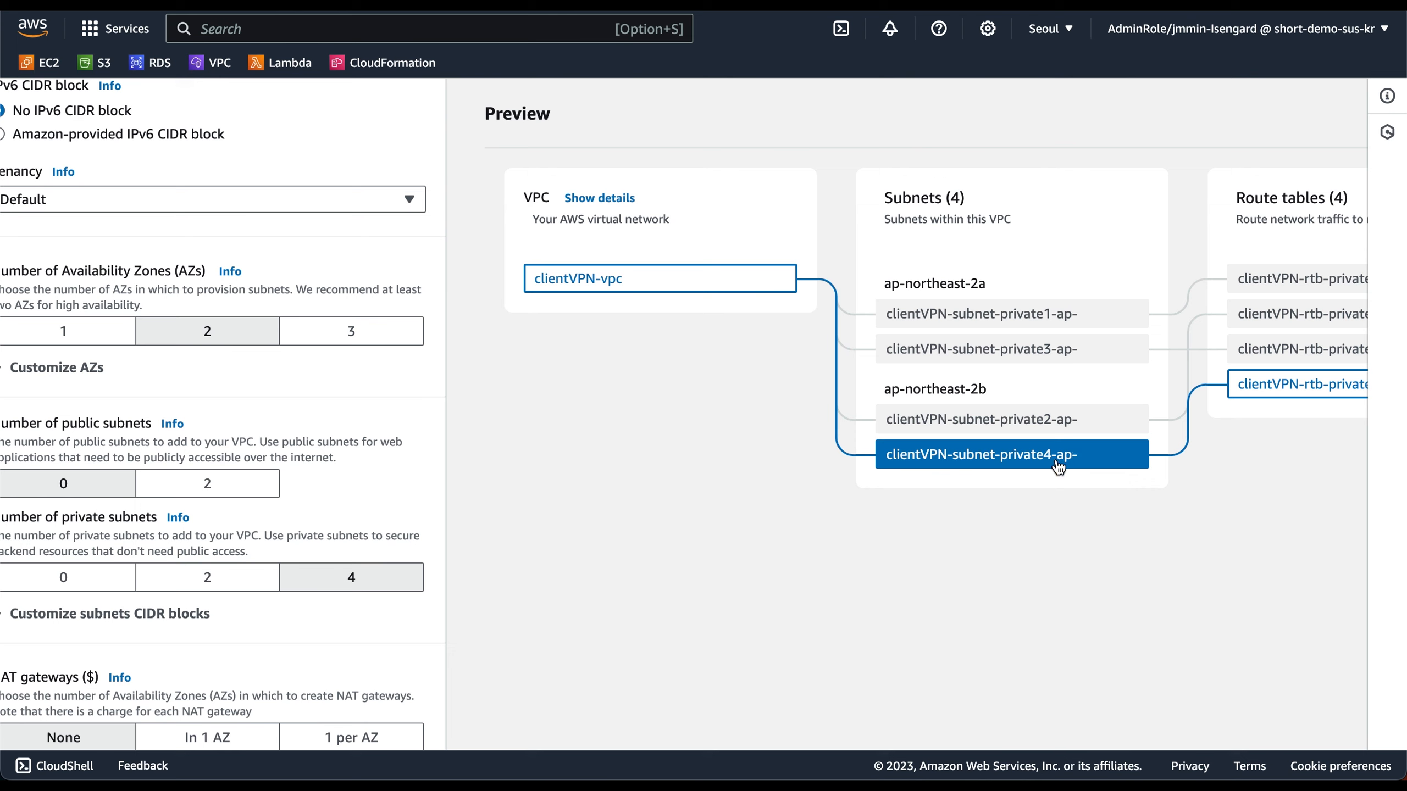
scroll(822, 508, "left", 3)
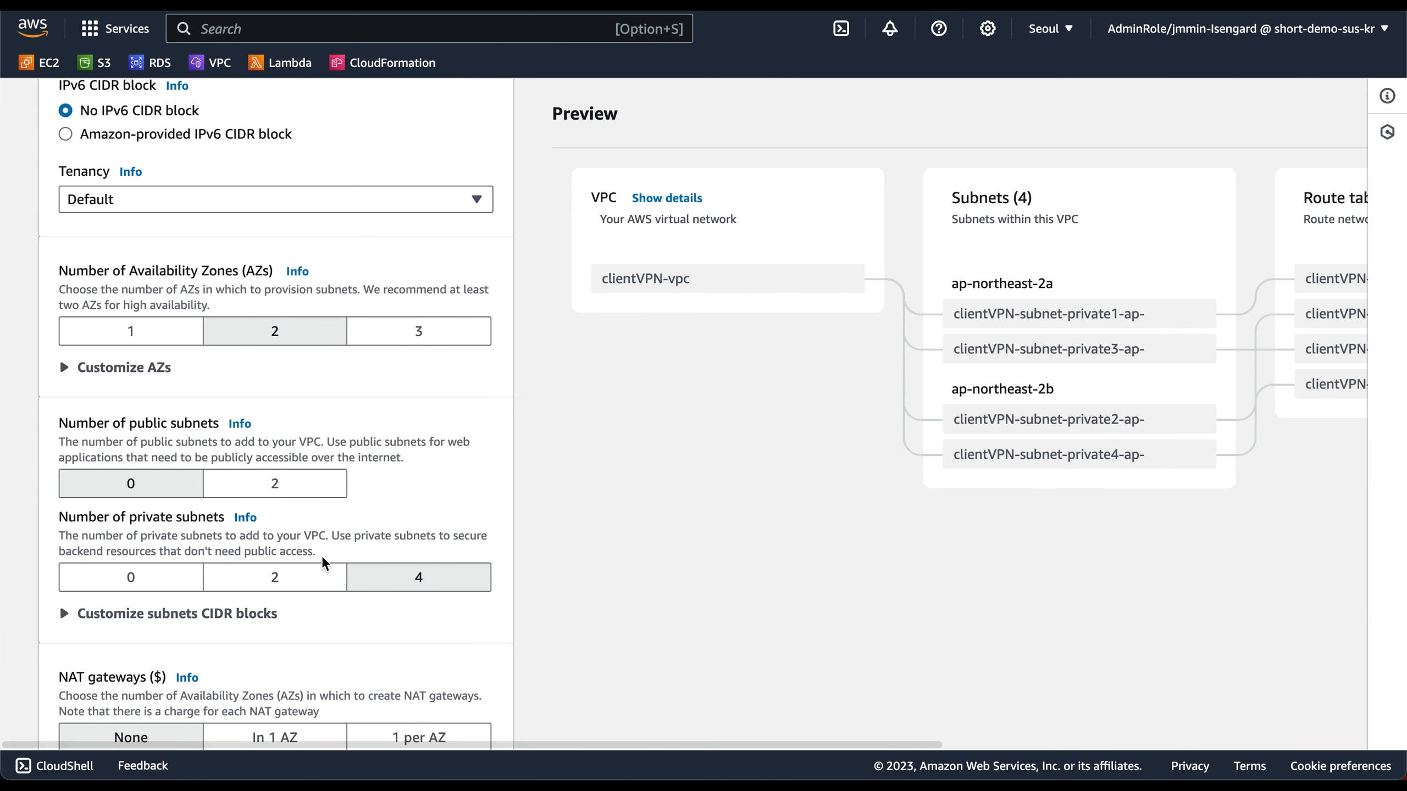
Step: Set the VPC endpoints to None, create the clientVPN VPC, and open its details
scroll(322, 558, "down", 3)
left_click(133, 644)
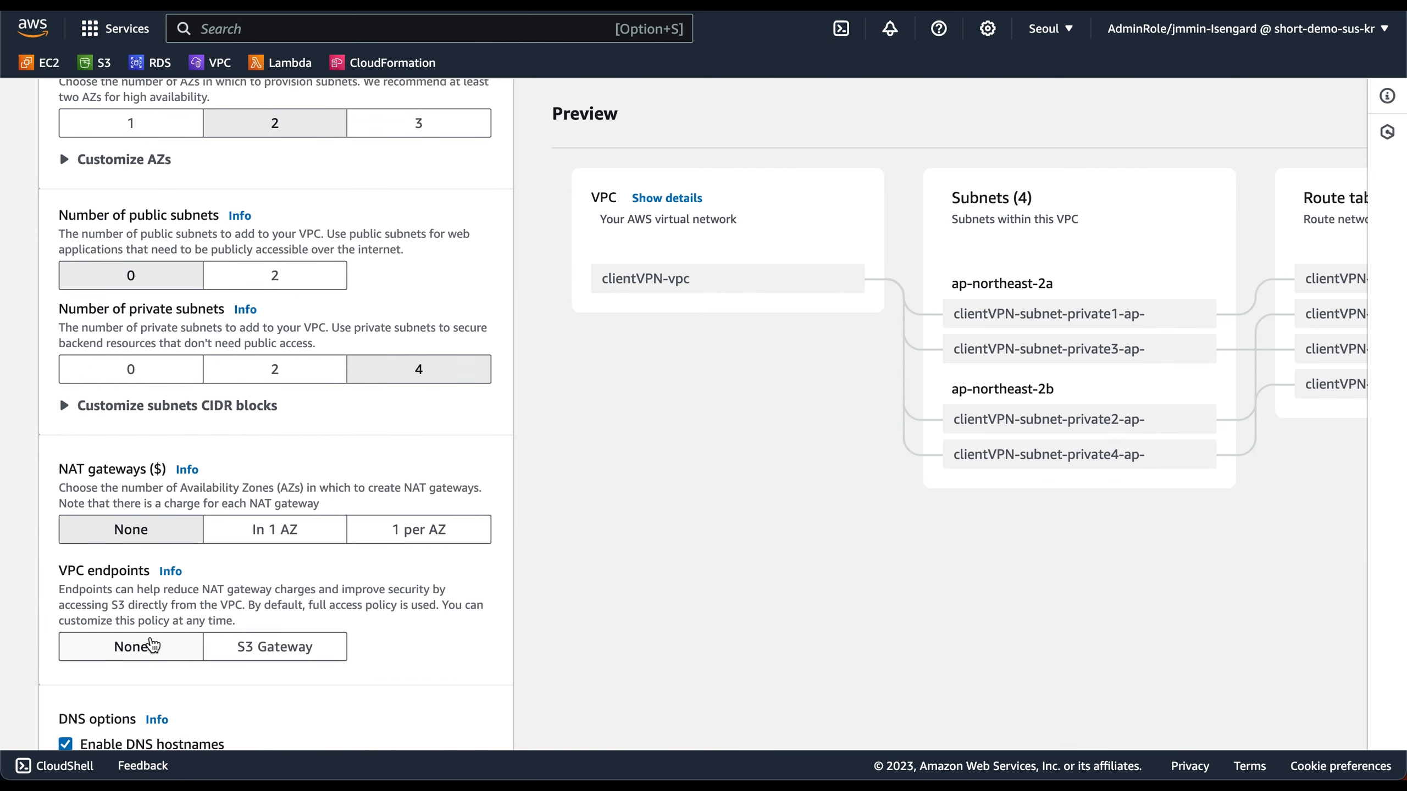
scroll(424, 622, "down", 5)
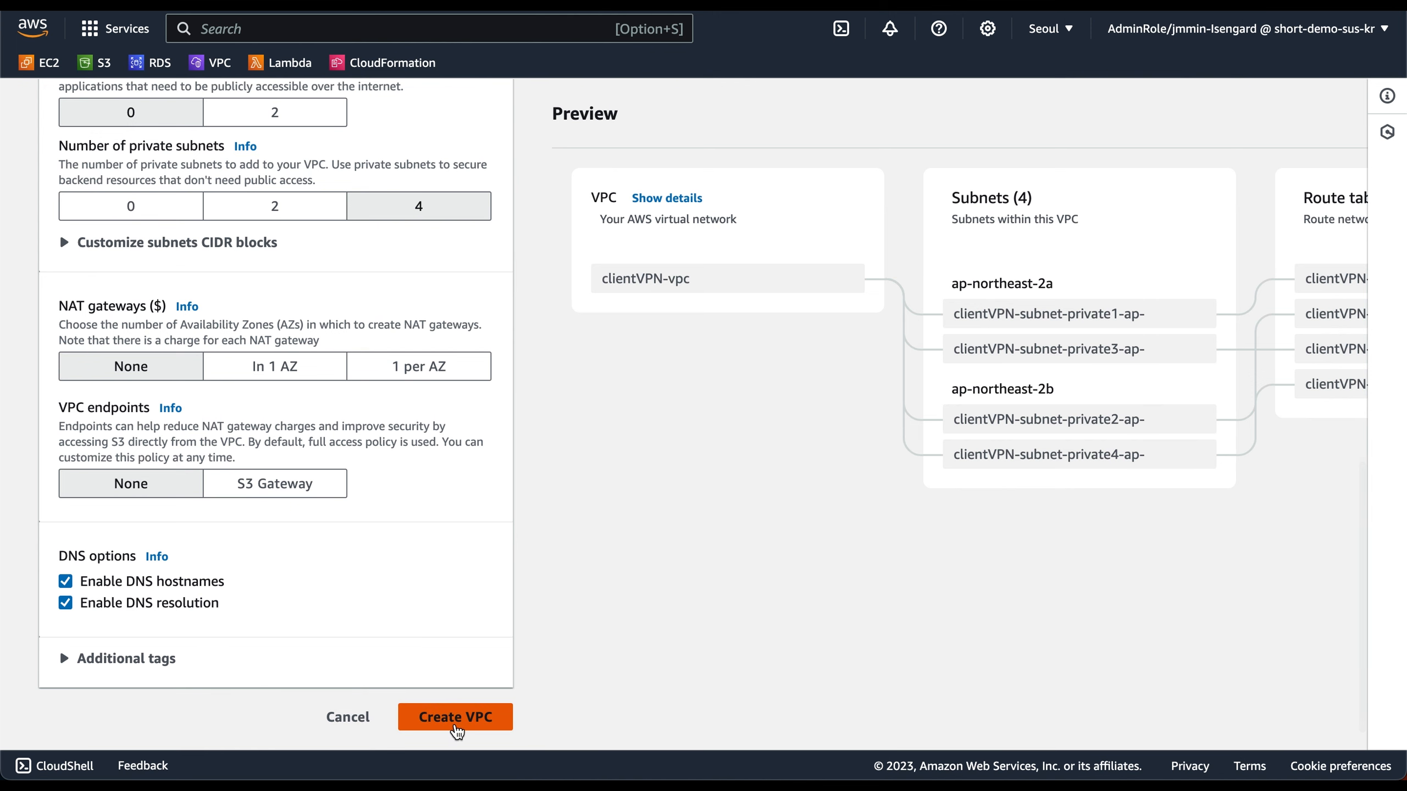
left_click(455, 723)
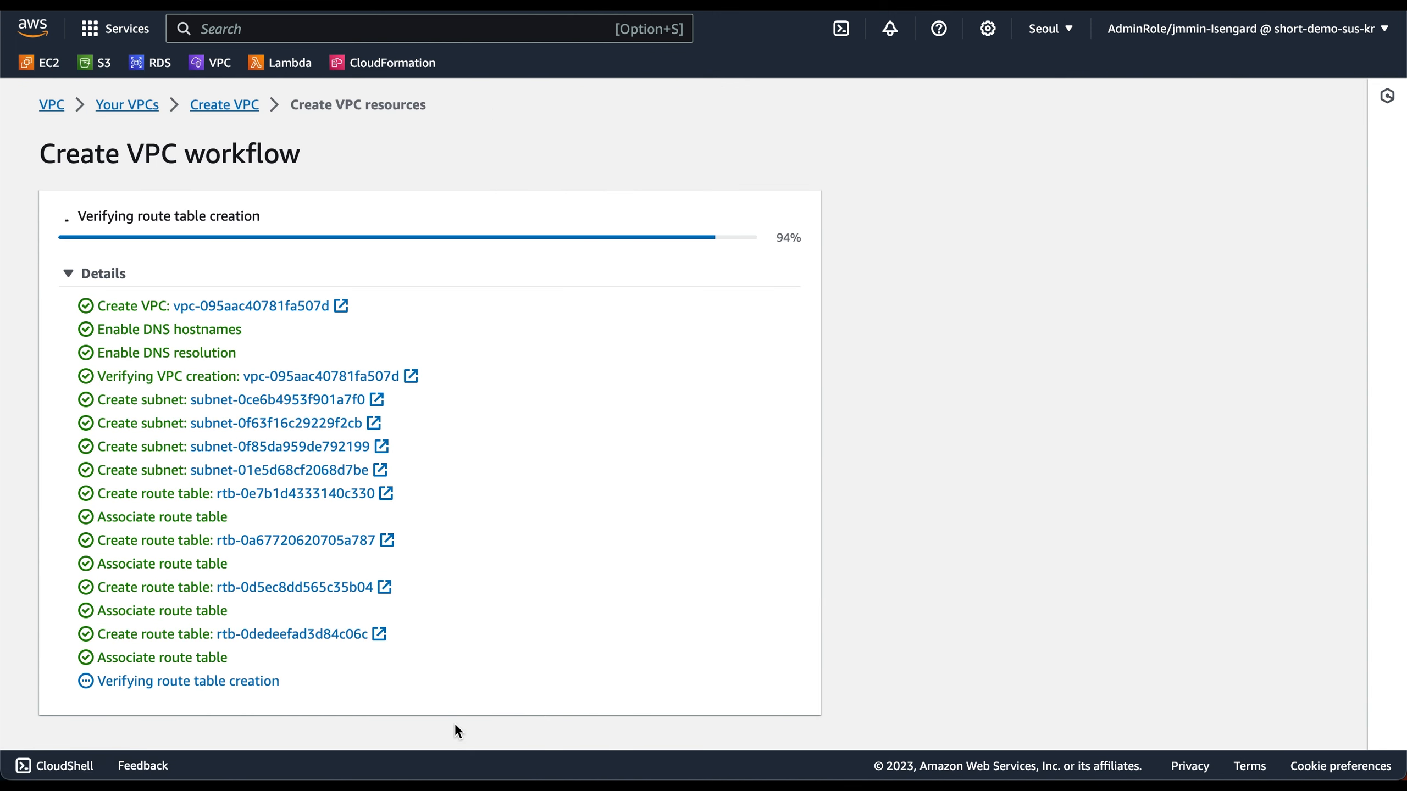
left_click(719, 726)
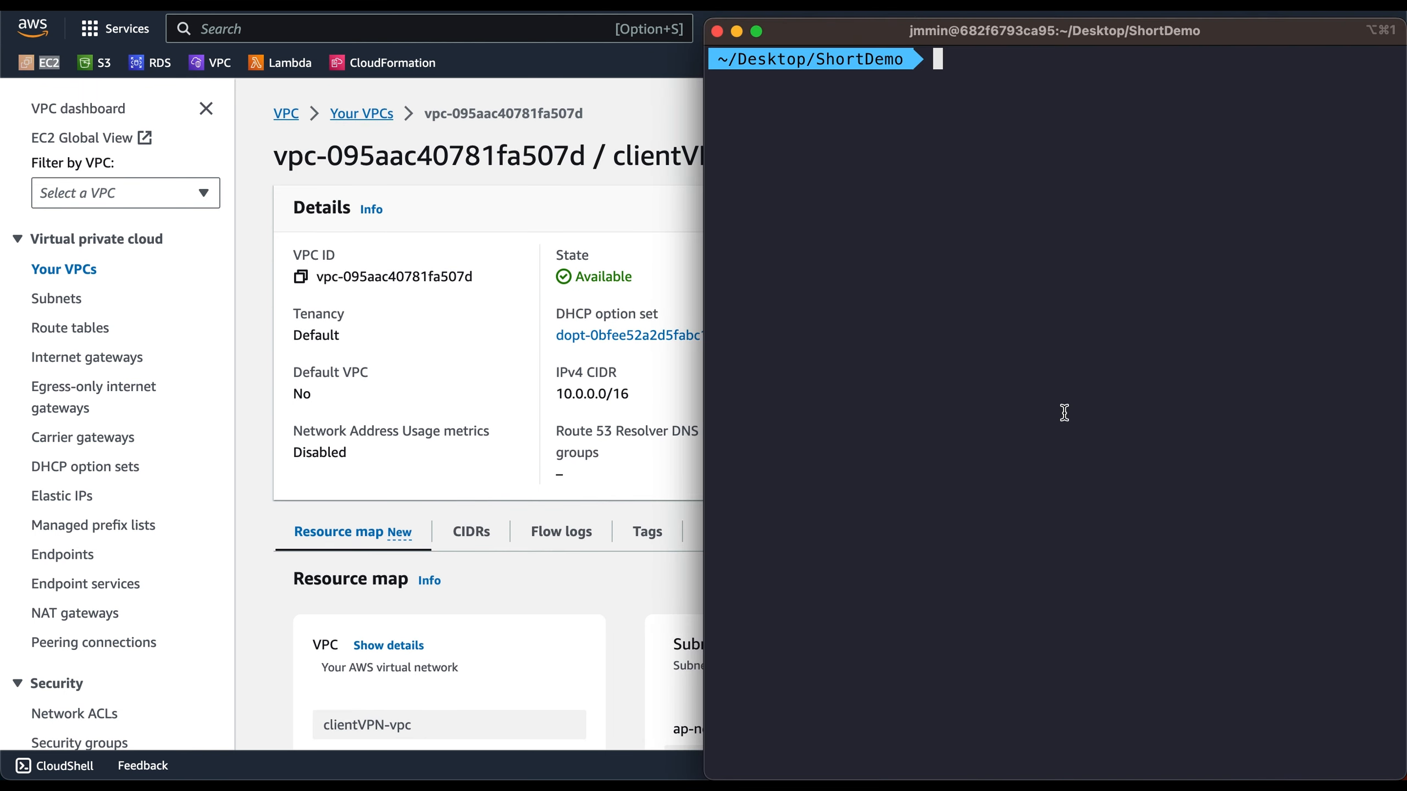
type("git clone https://github.com/OpenVPN/easy-rsa.git")
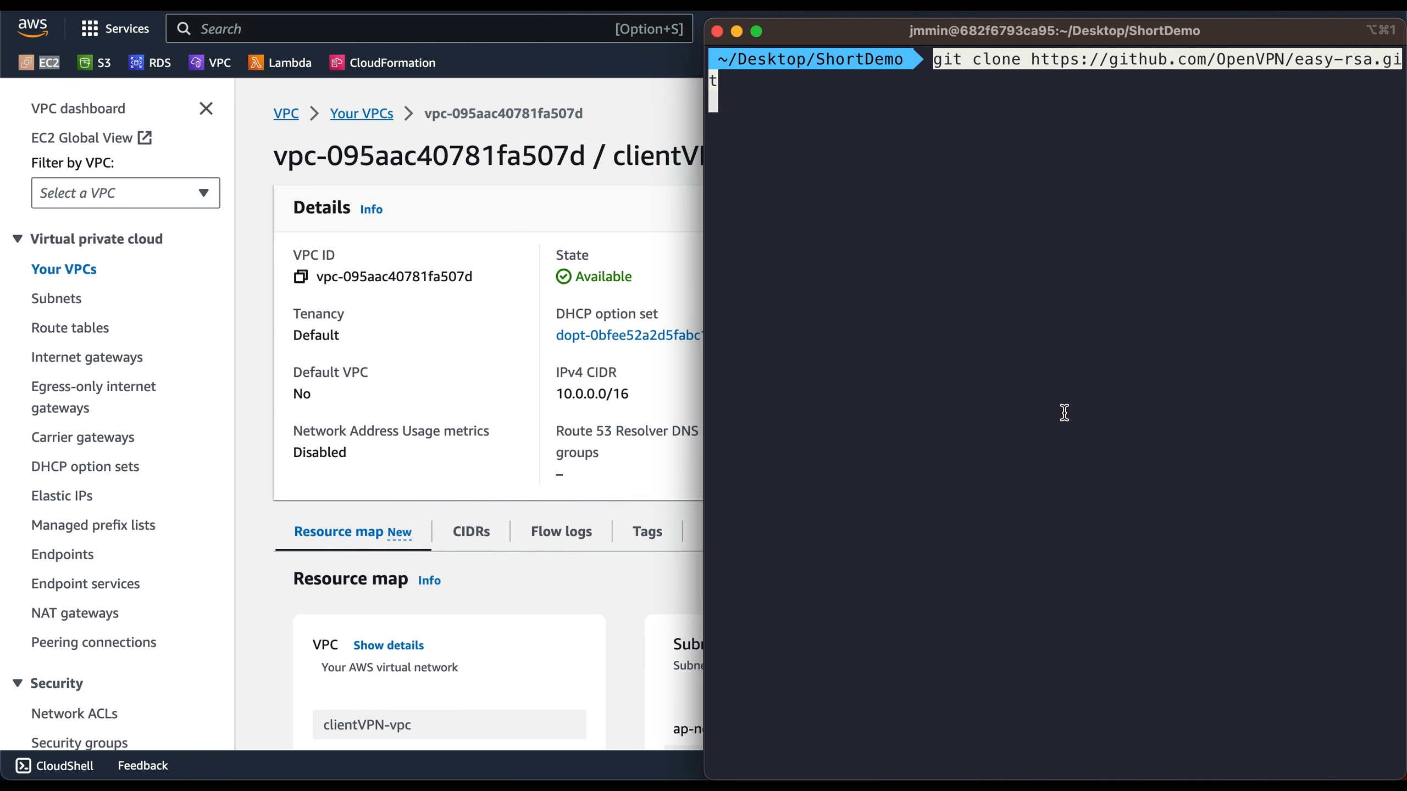
key("Return")
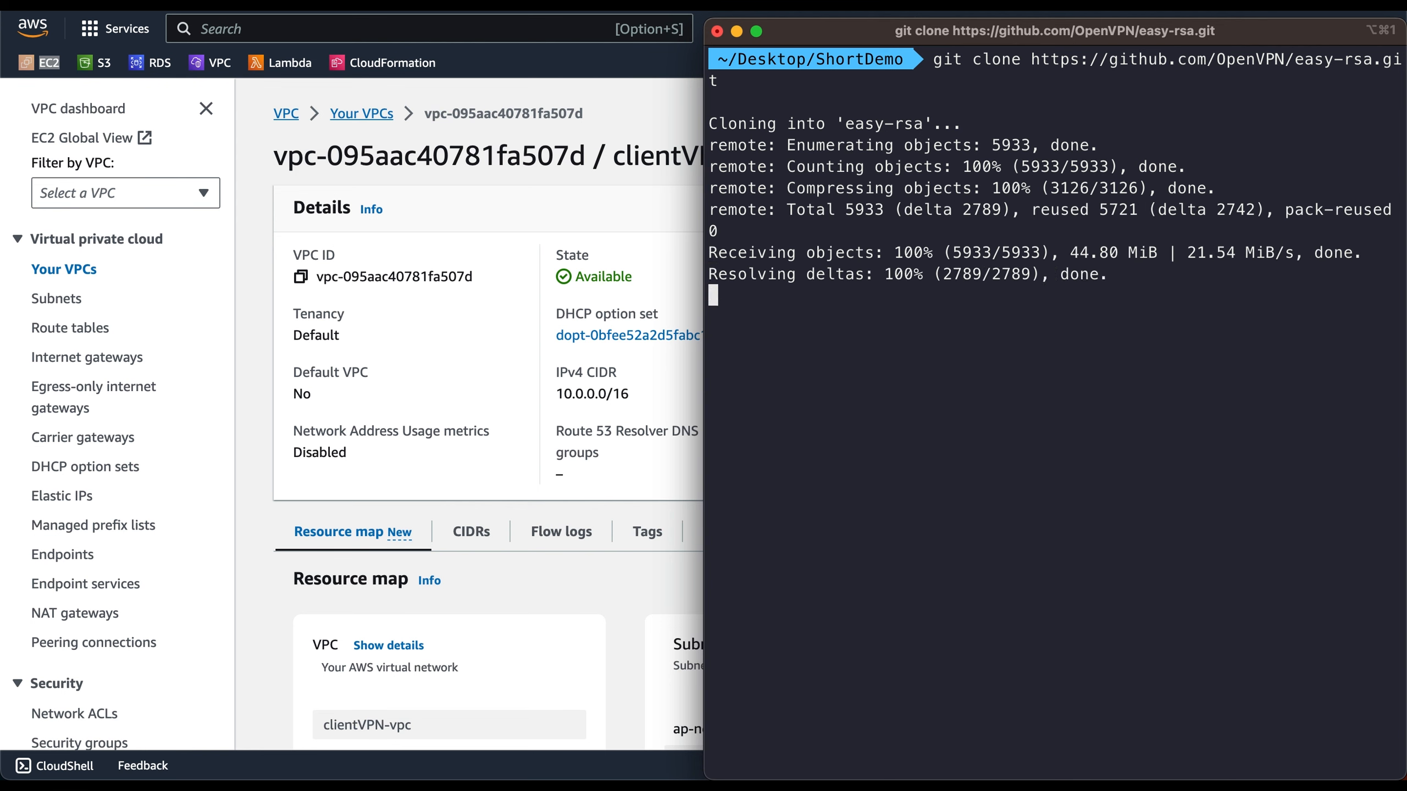
type("cd easy-rsa/easyrsa3")
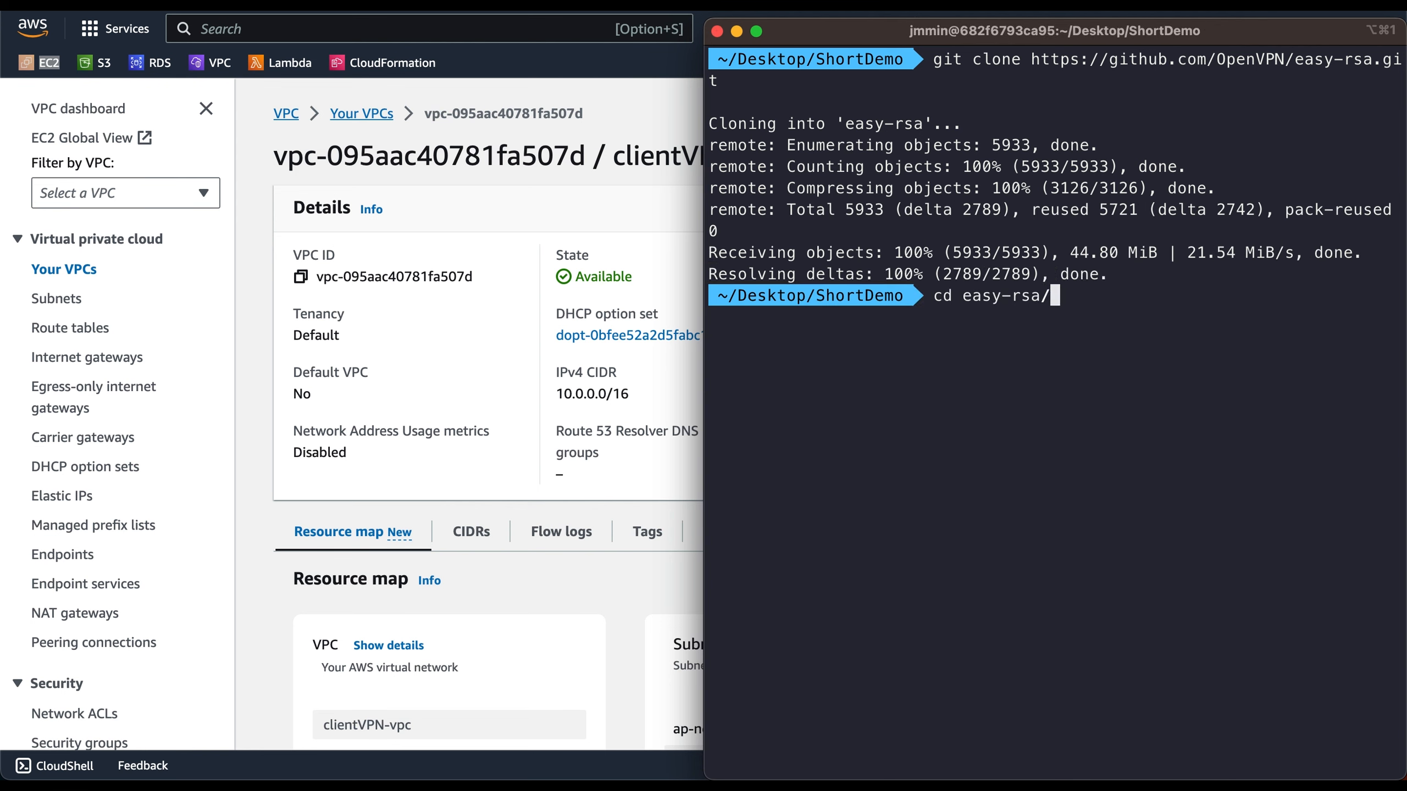
key("Return")
Step: Initialize the PKI with easyrsa and build a CA with the nopass option and the default common name
type("./easyrsa init-pki")
key("Return")
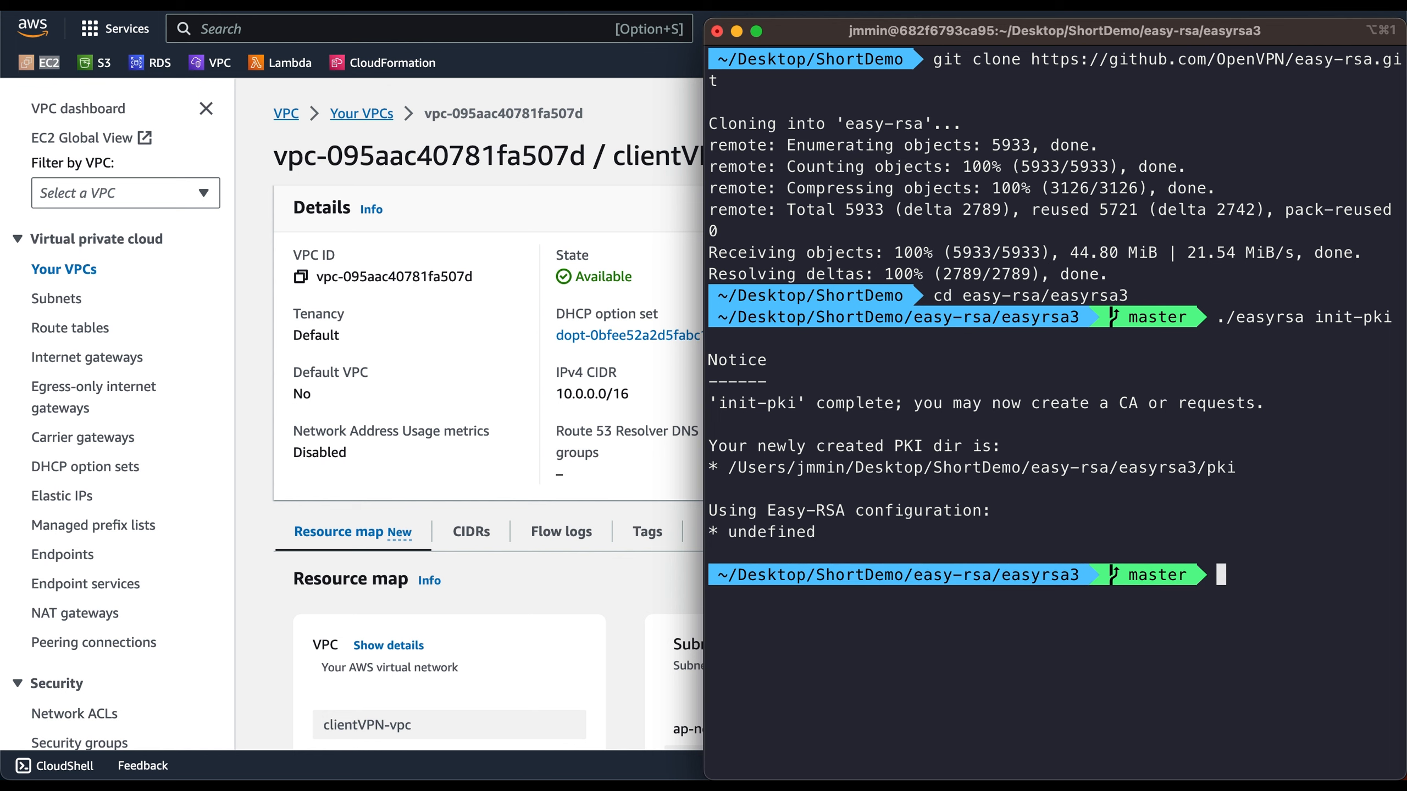
type("./easyrsa build-ca nopass")
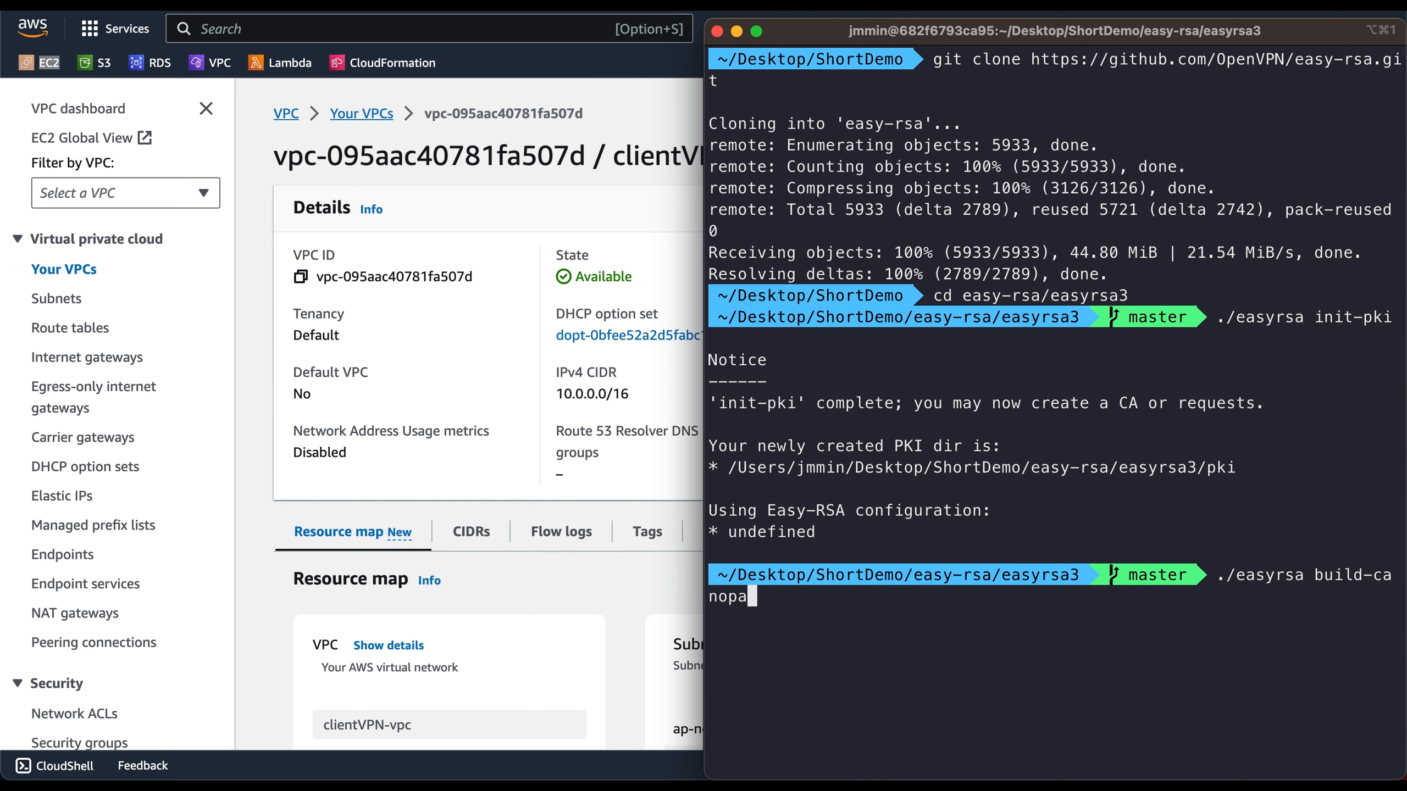
key("Return")
key("Return")
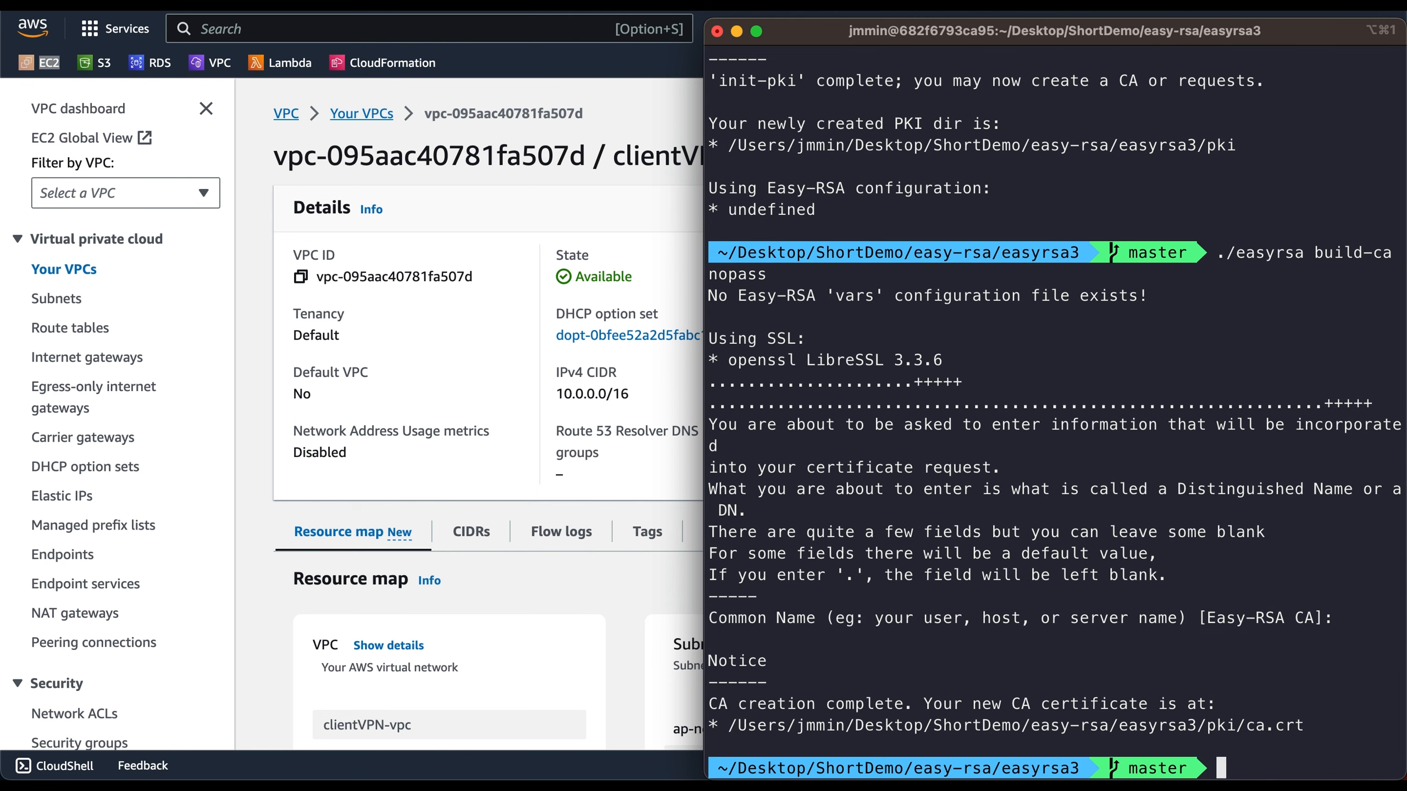
Step: Generate a full server certificate named server with the easyrsa nopass option and approve its signing
type("./easyrsa build-")
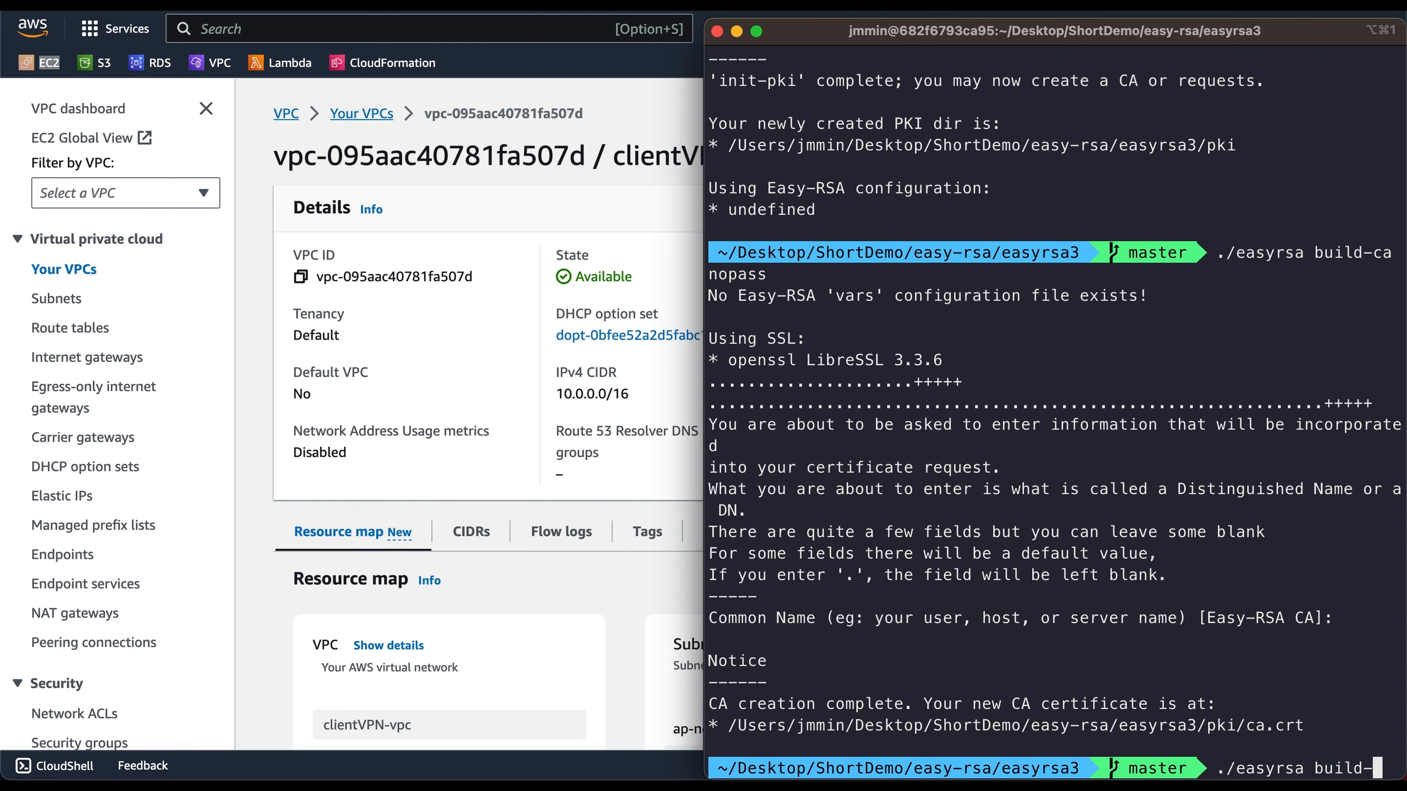
type("server-full server nopass")
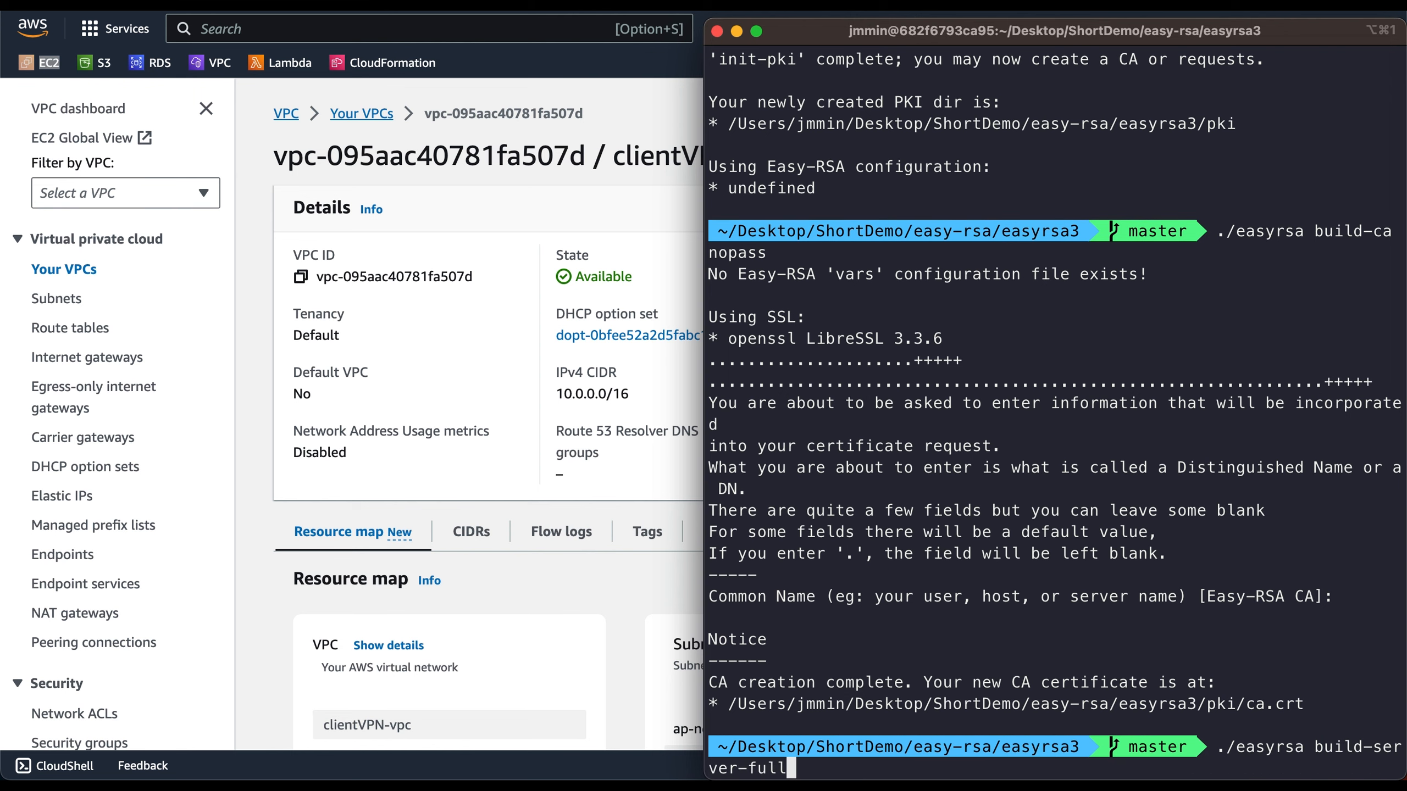
key("Return")
type("yes")
key("Return")
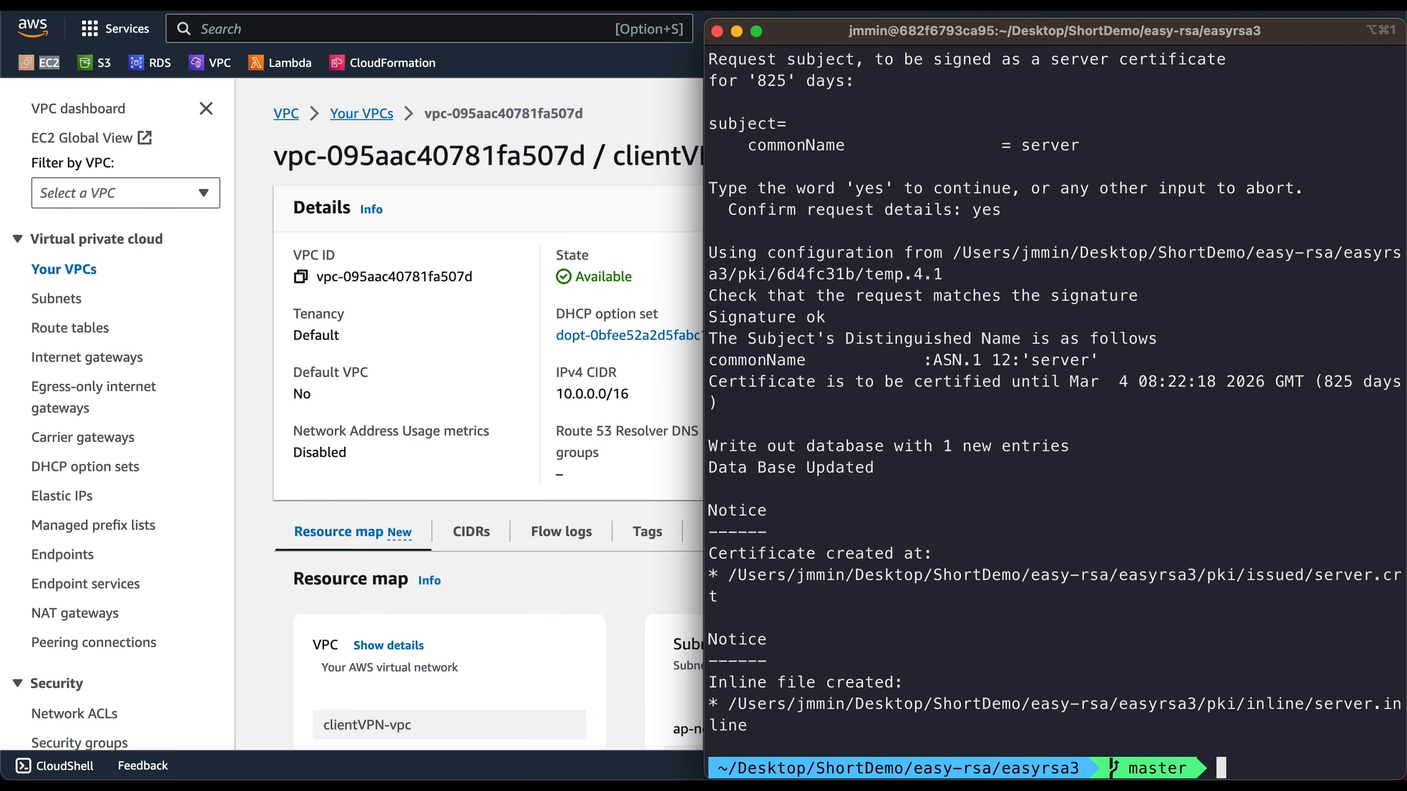
Step: Generate a full client certificate for client1.domain.tld with the easyrsa nopass option and approve its signing
type("./easyrsa build-client-")
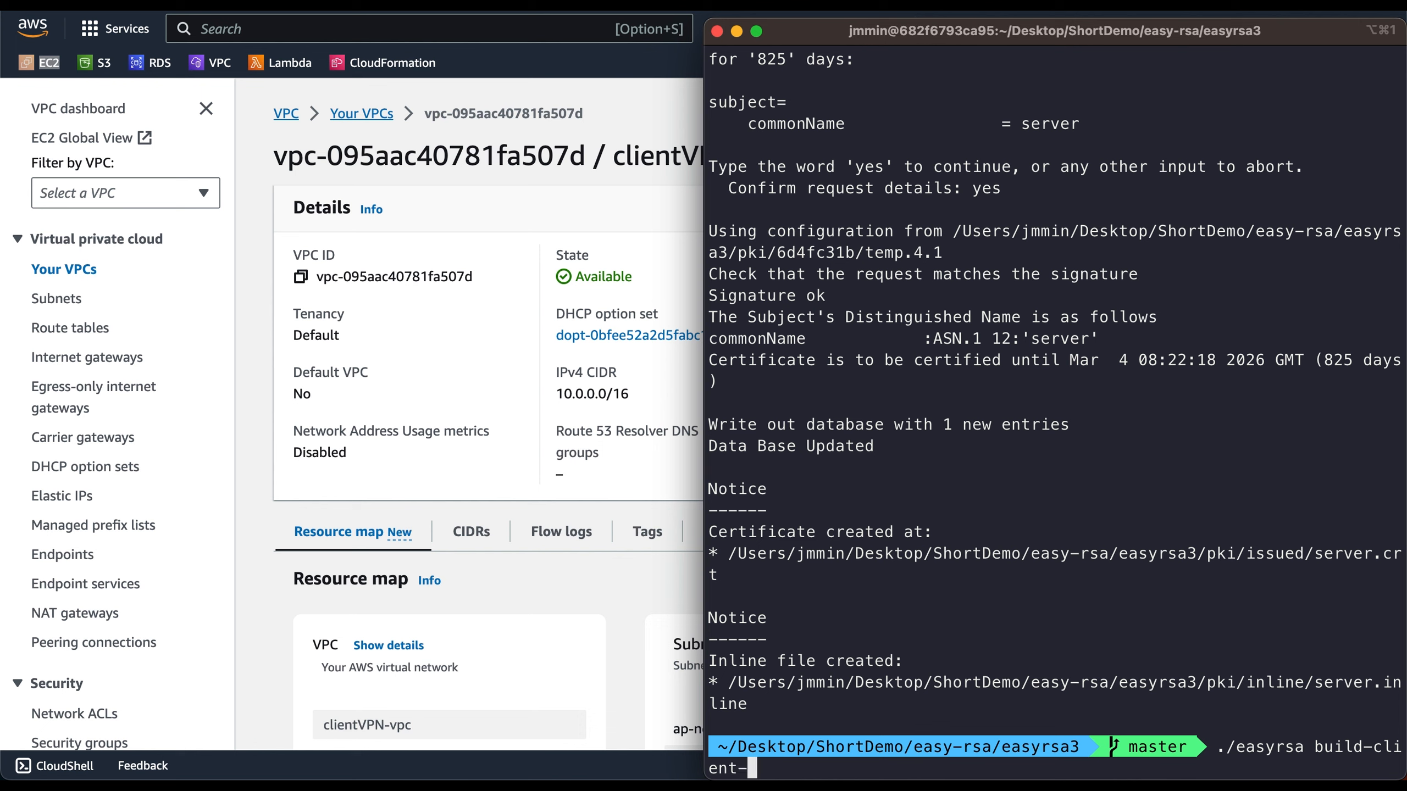
type("full client1.domain.tl")
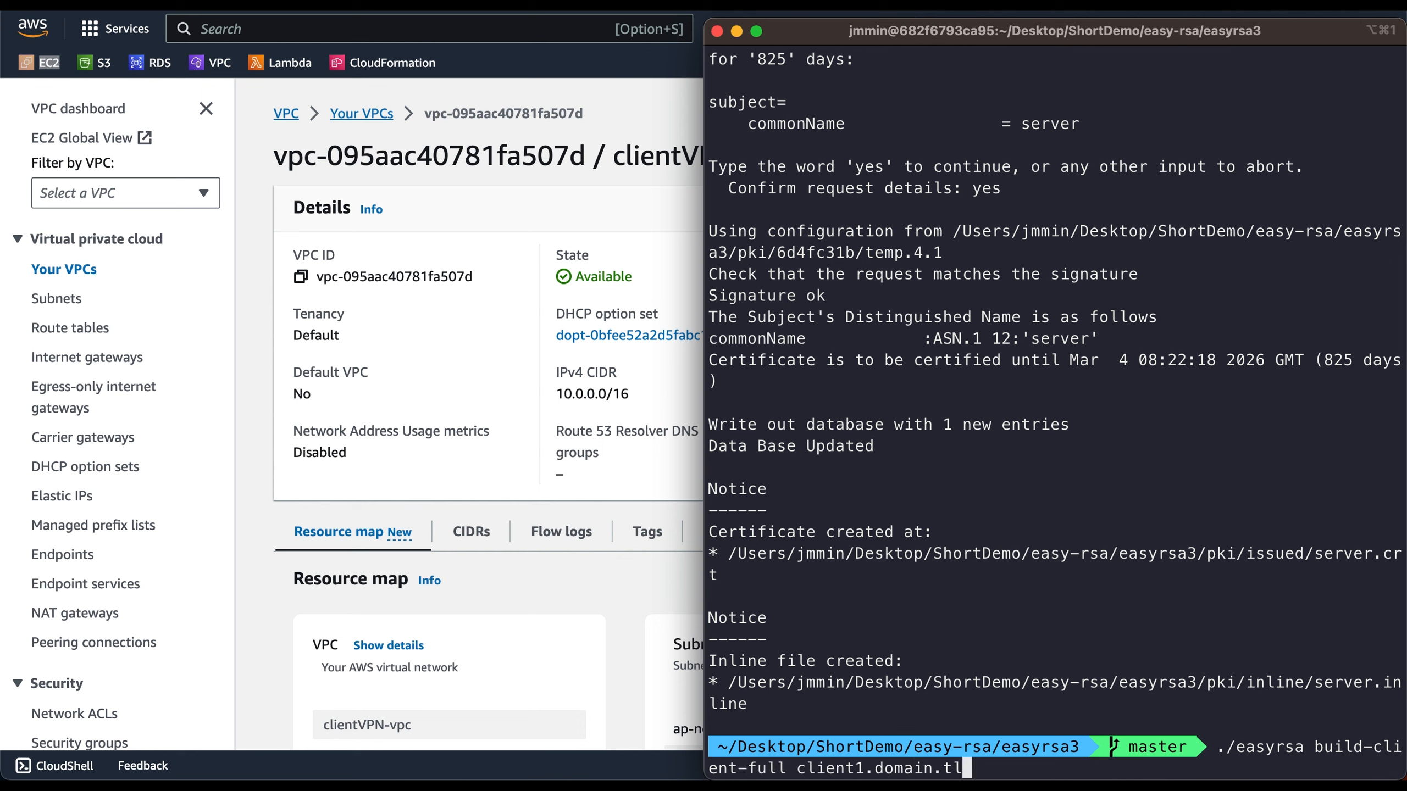
type("d nopass")
key("Return")
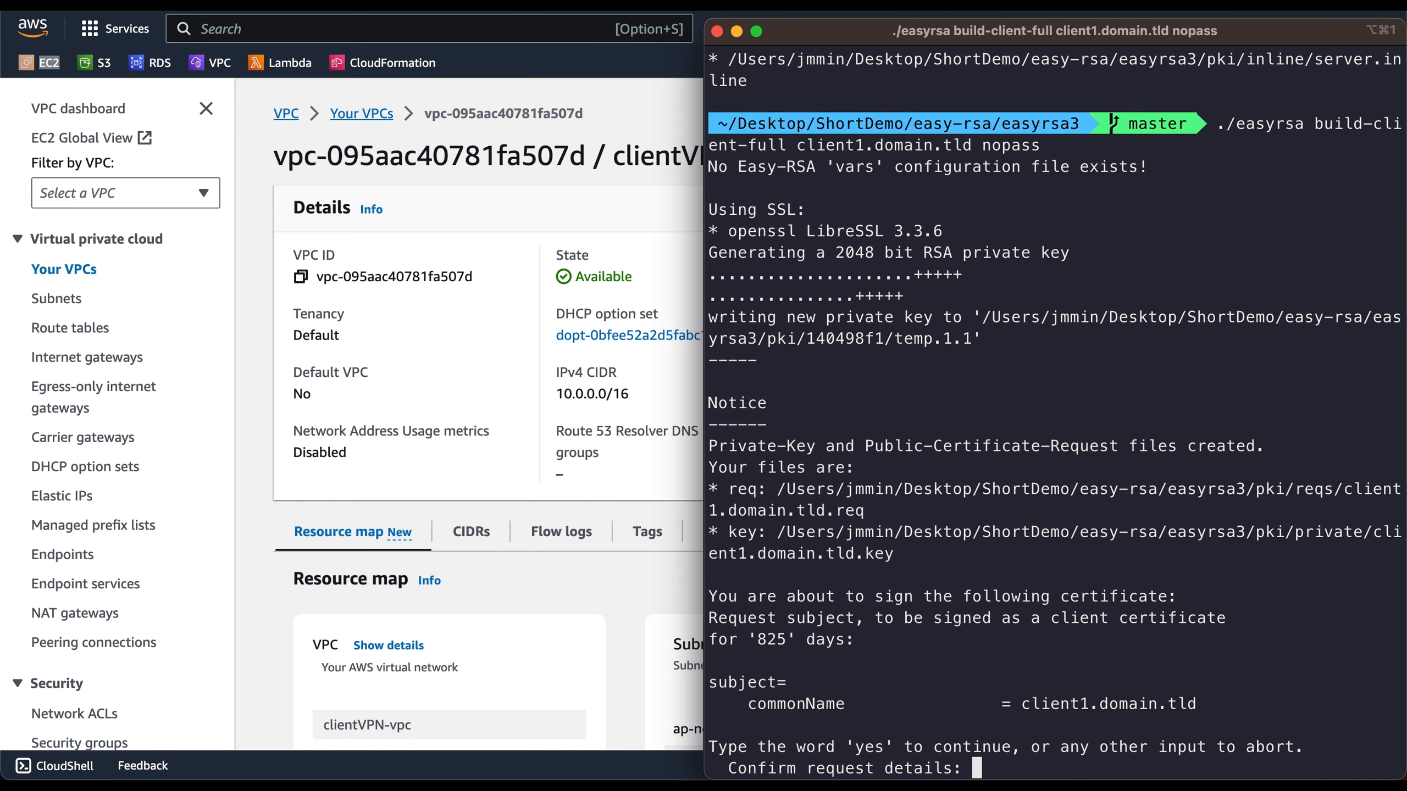
type("yes")
key("Return")
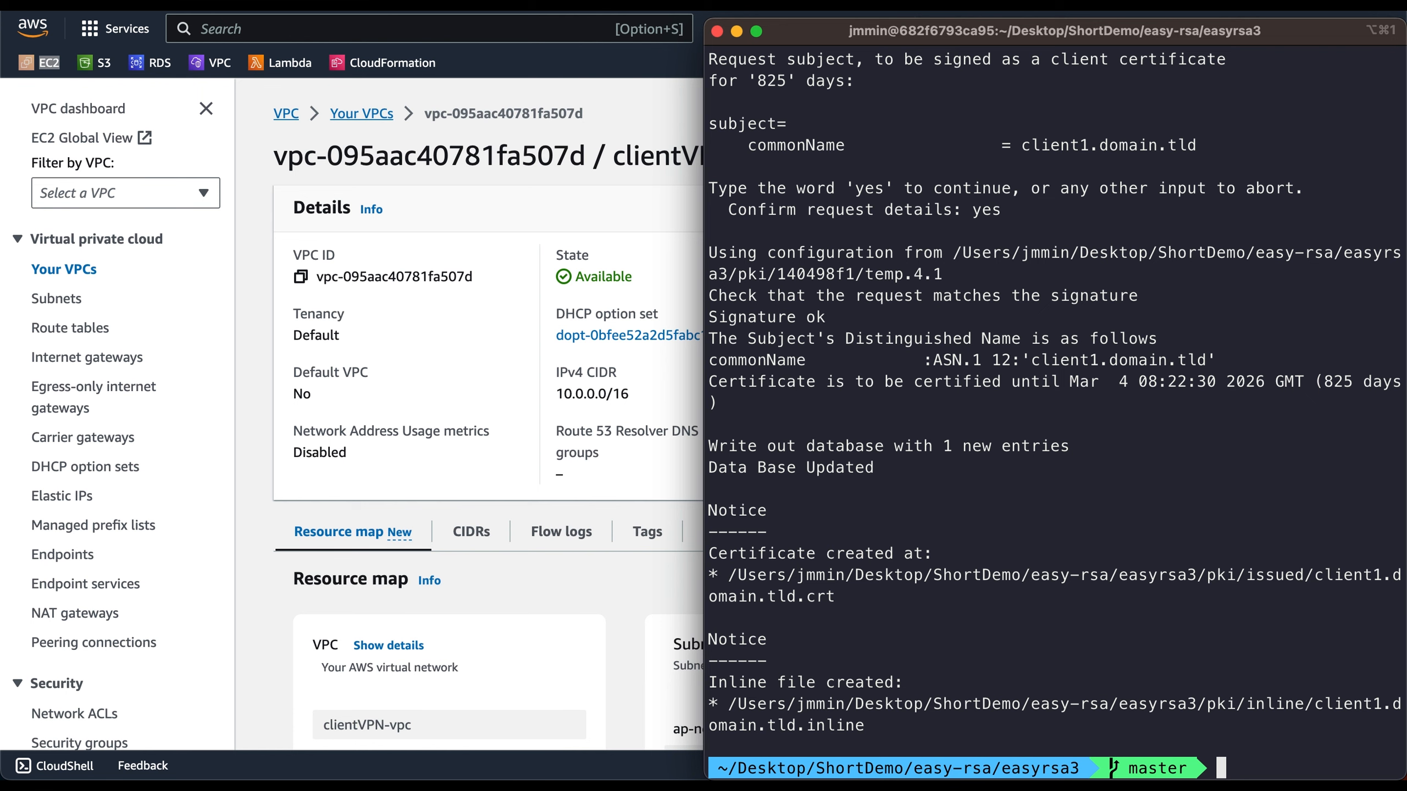
Step: Create ~/cvpn_cert/ and copy ca.crt plus the server and client1.domain.tld certificates and keys from pki into it
type("ls")
key("Return")
left_click(619, 741)
left_click(1008, 598)
type("mkdir ~/cvpn_cert/ cp pki/ca.crt ~/cvpn_cert/ cp pki/issued/server.crt ~/cvpn_cert/ cp pki/private/server.key ~/cvpn_cert/ cp pki/issued/client1.domain.tld.crt ~/cvpn_cert/ cp pki/private/client1.domain.tld.key ~/cvpn_cert/")
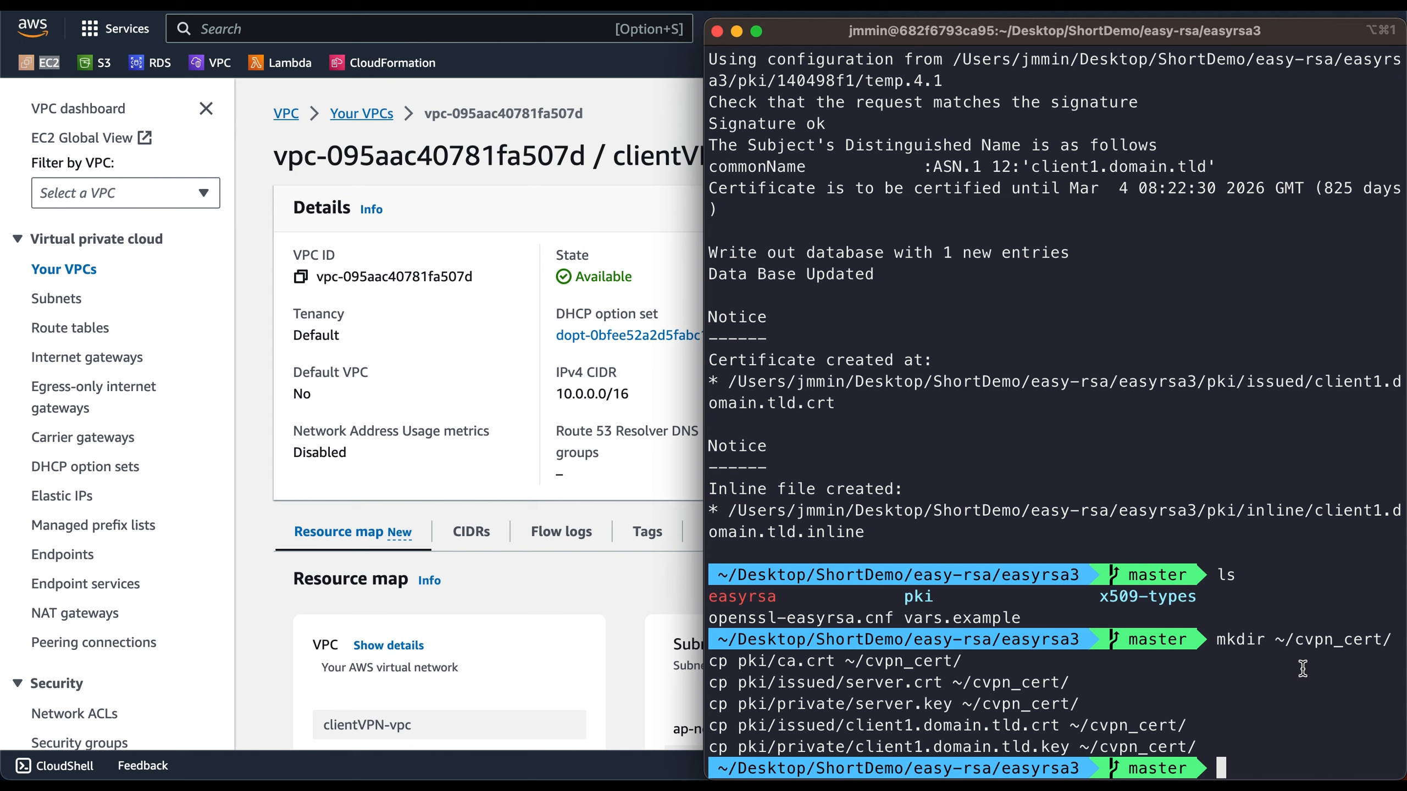
Step: Change into the ~/cvpn_cert/ folder and list its files
type("cd ~/cvpn_cert/")
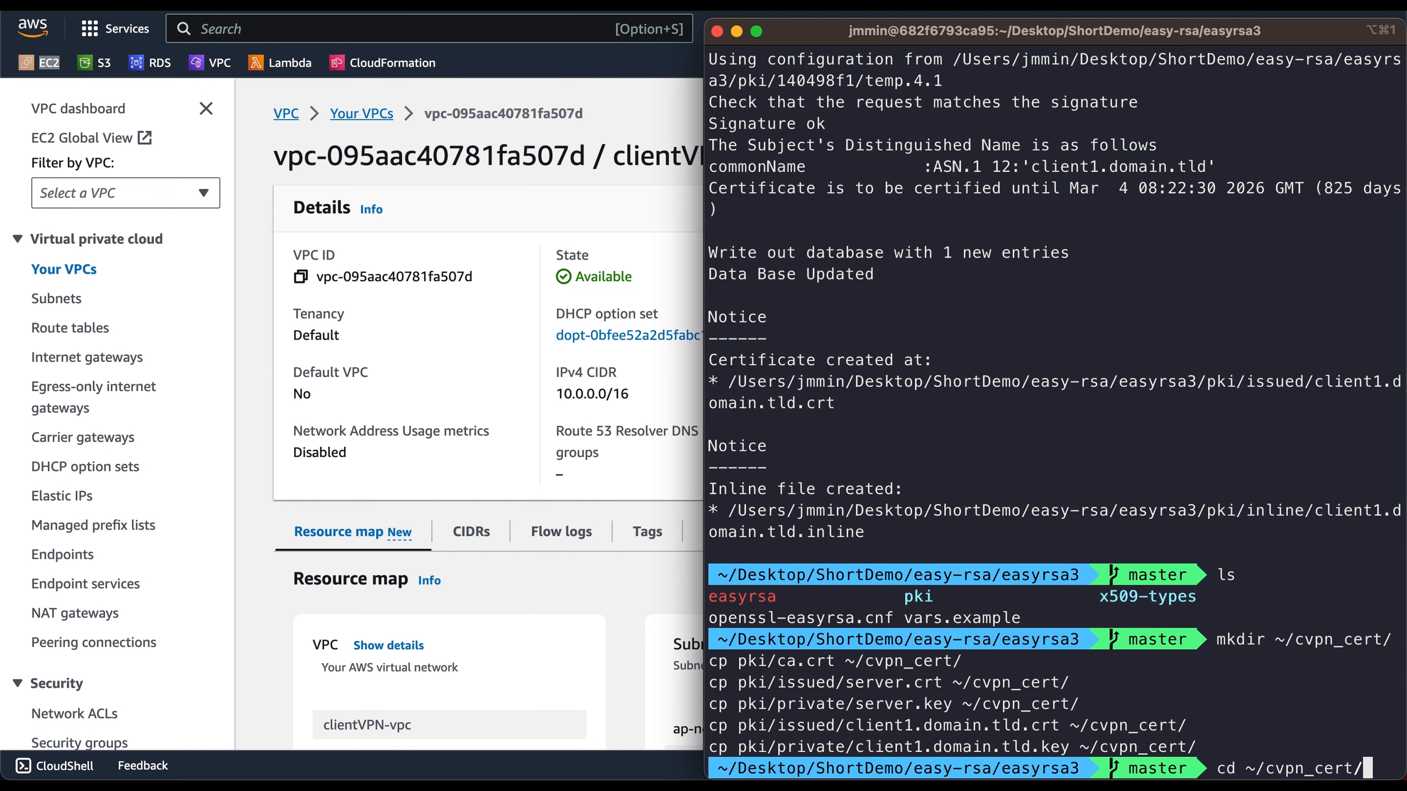
key("Return")
type("ls")
key("Return")
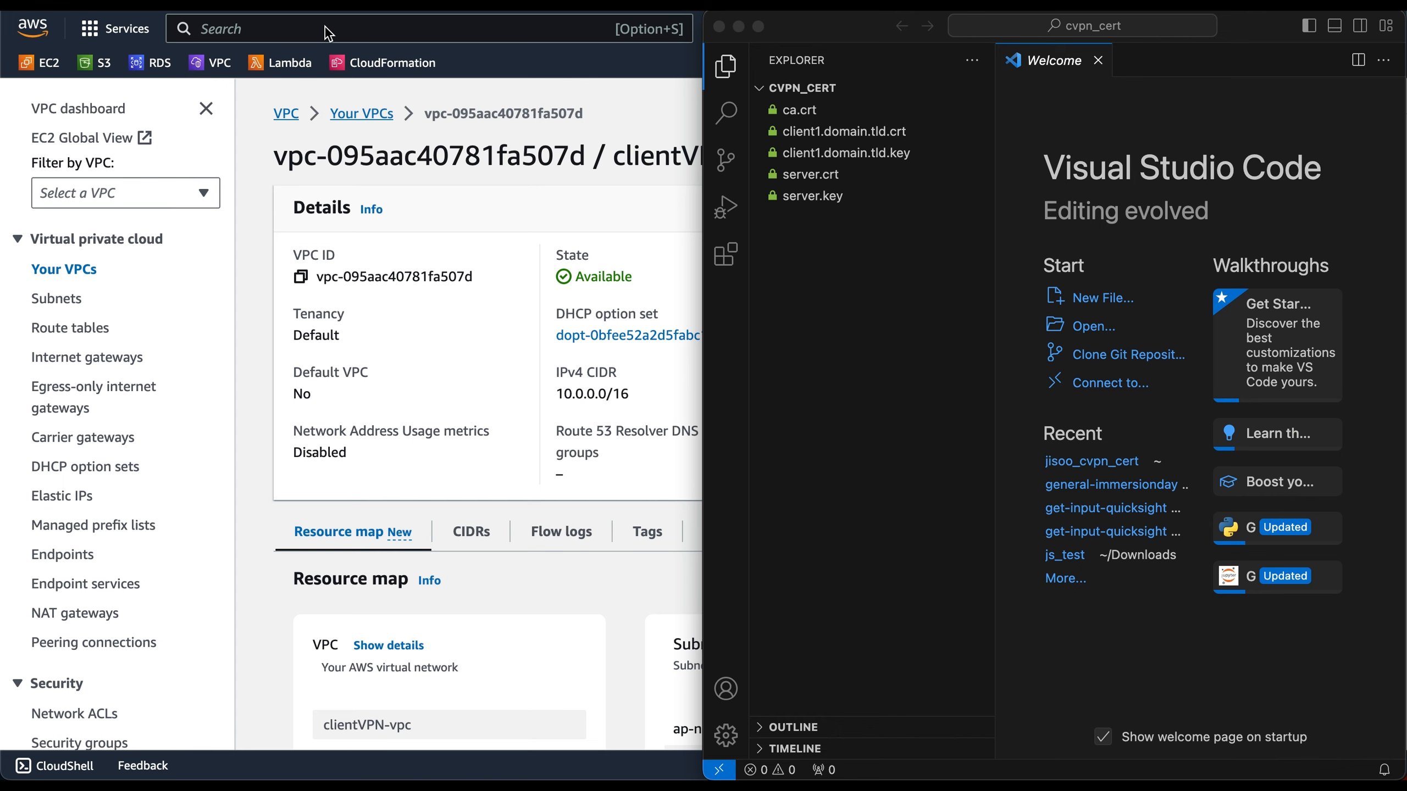
Step: Find Certificate Manager in the AWS console and open its certificate import form beside the Visual Studio Code window
left_click(329, 33)
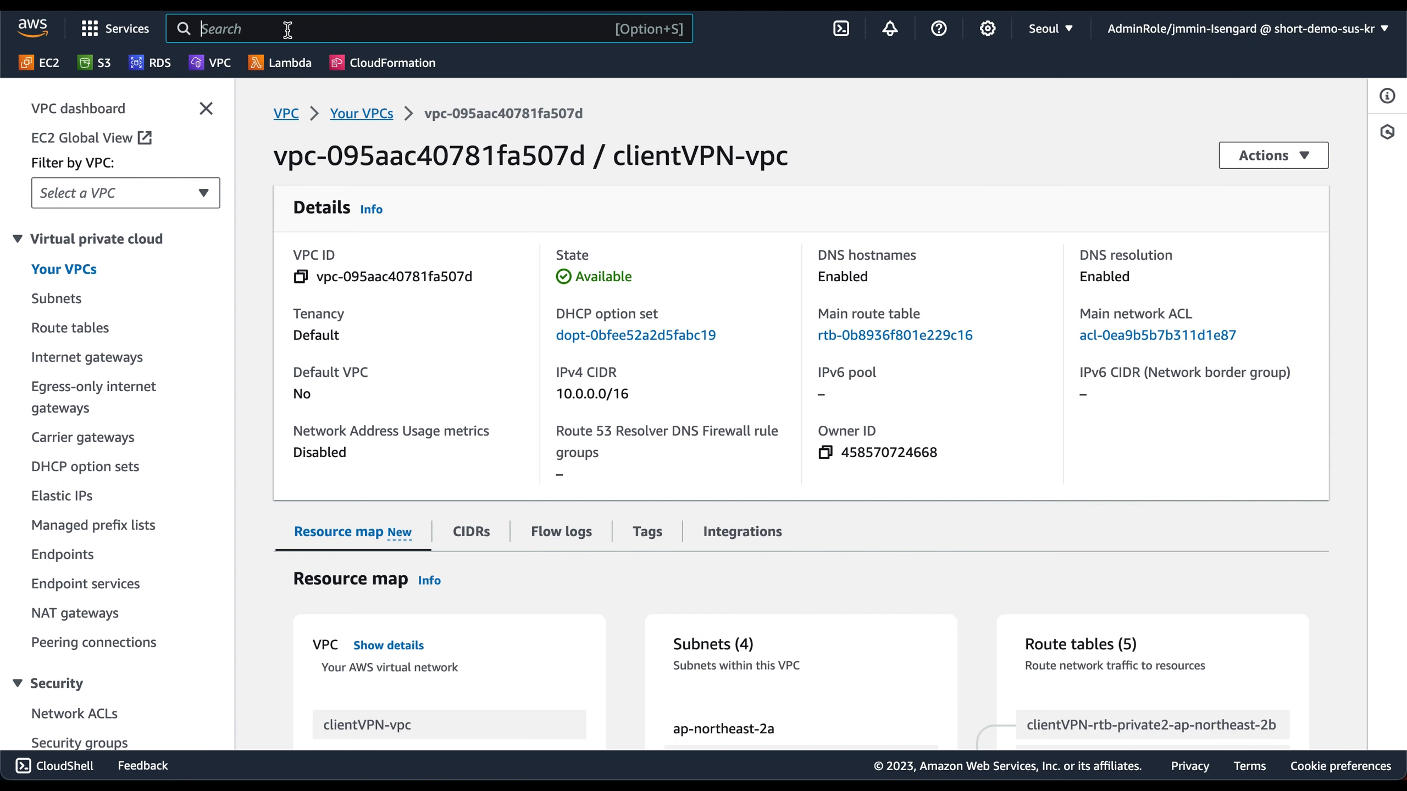
type("certifi")
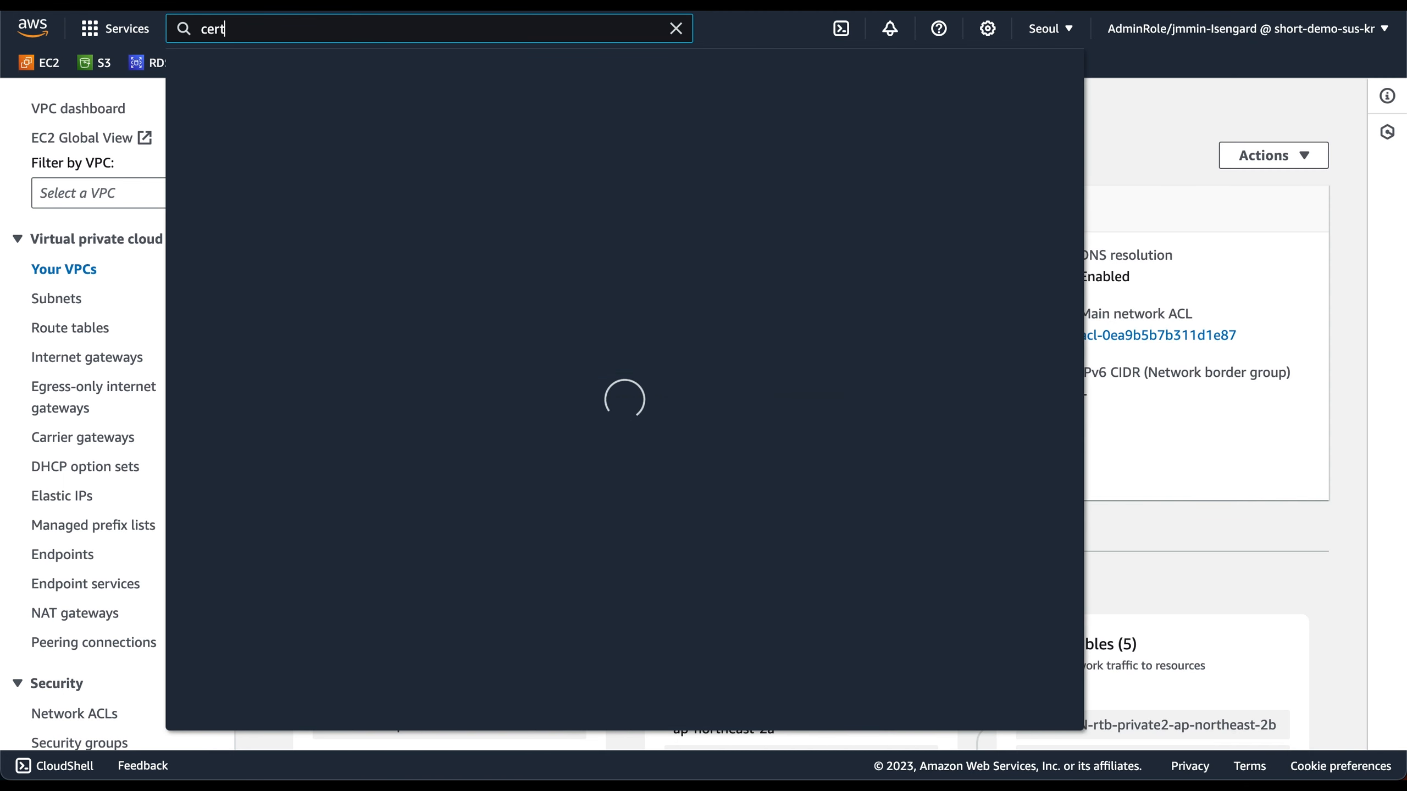
left_click(560, 222)
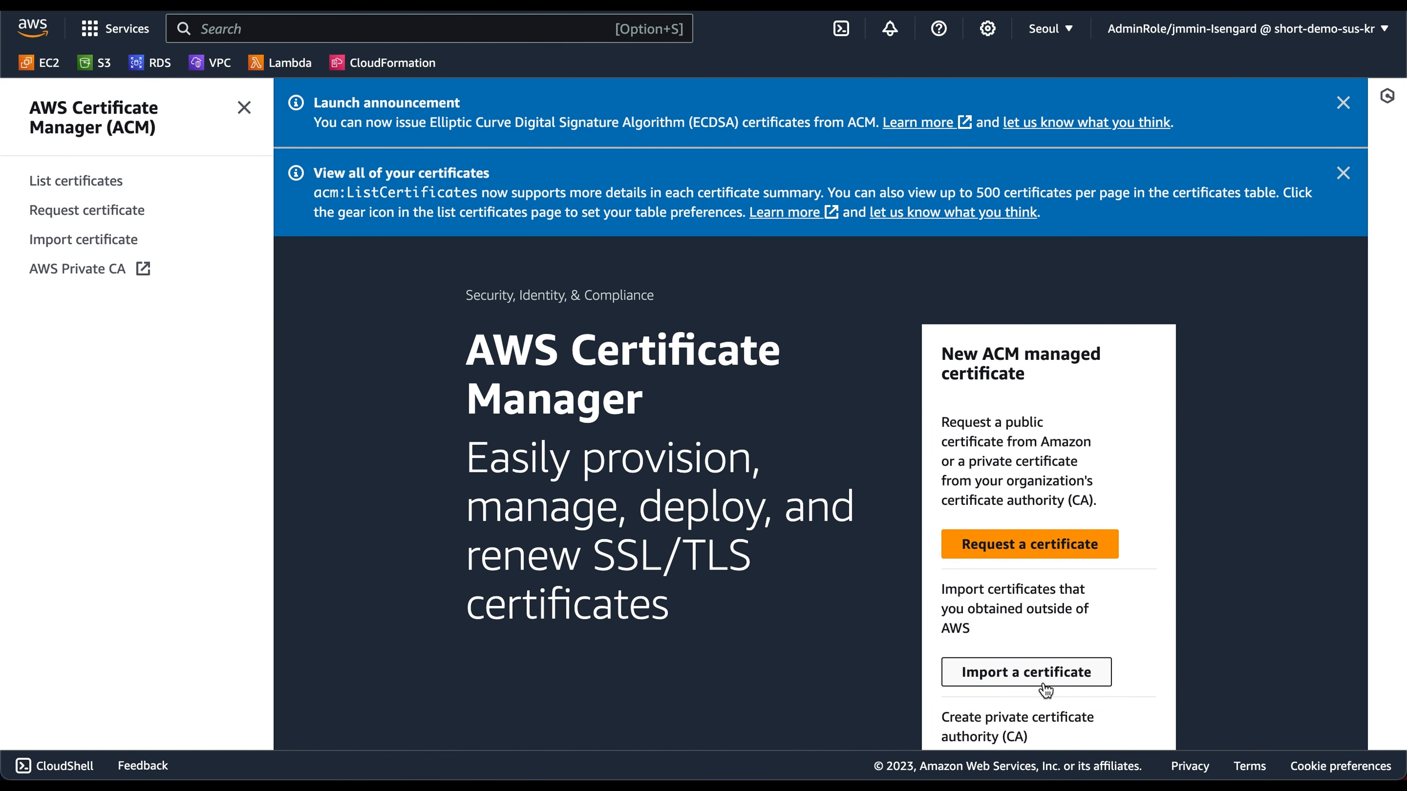
left_click(1052, 680)
scroll(749, 527, "down", 3)
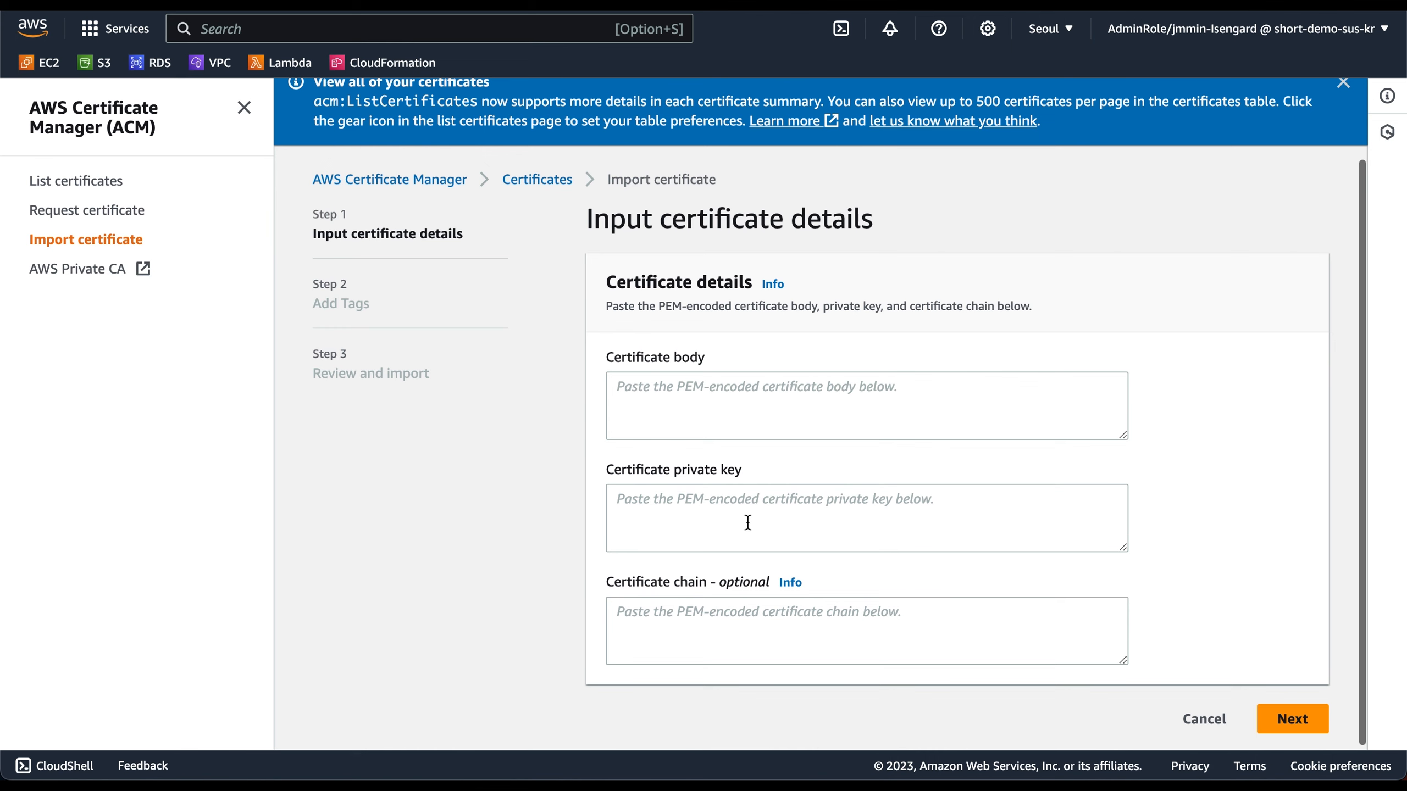
key("ctrl+alt+Left")
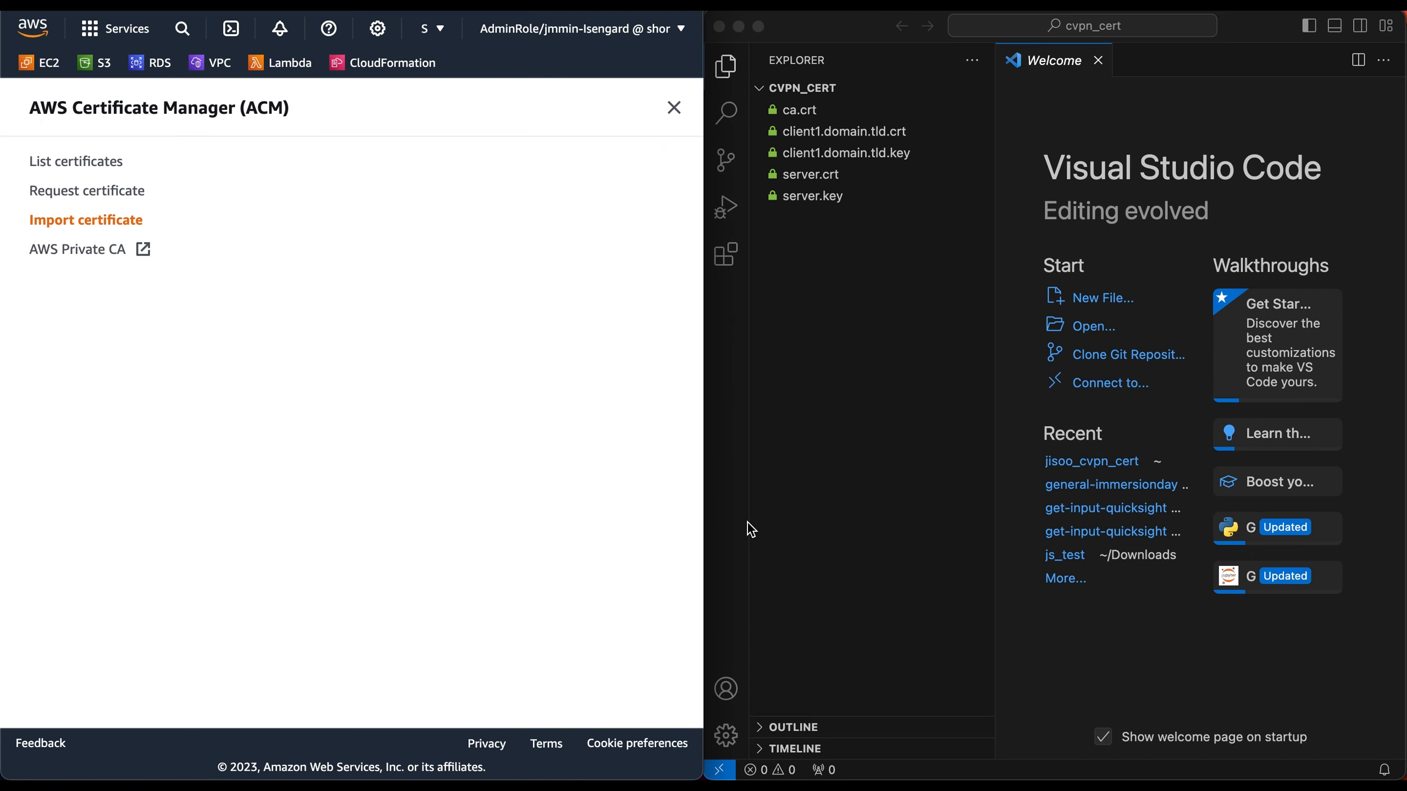
left_click(674, 108)
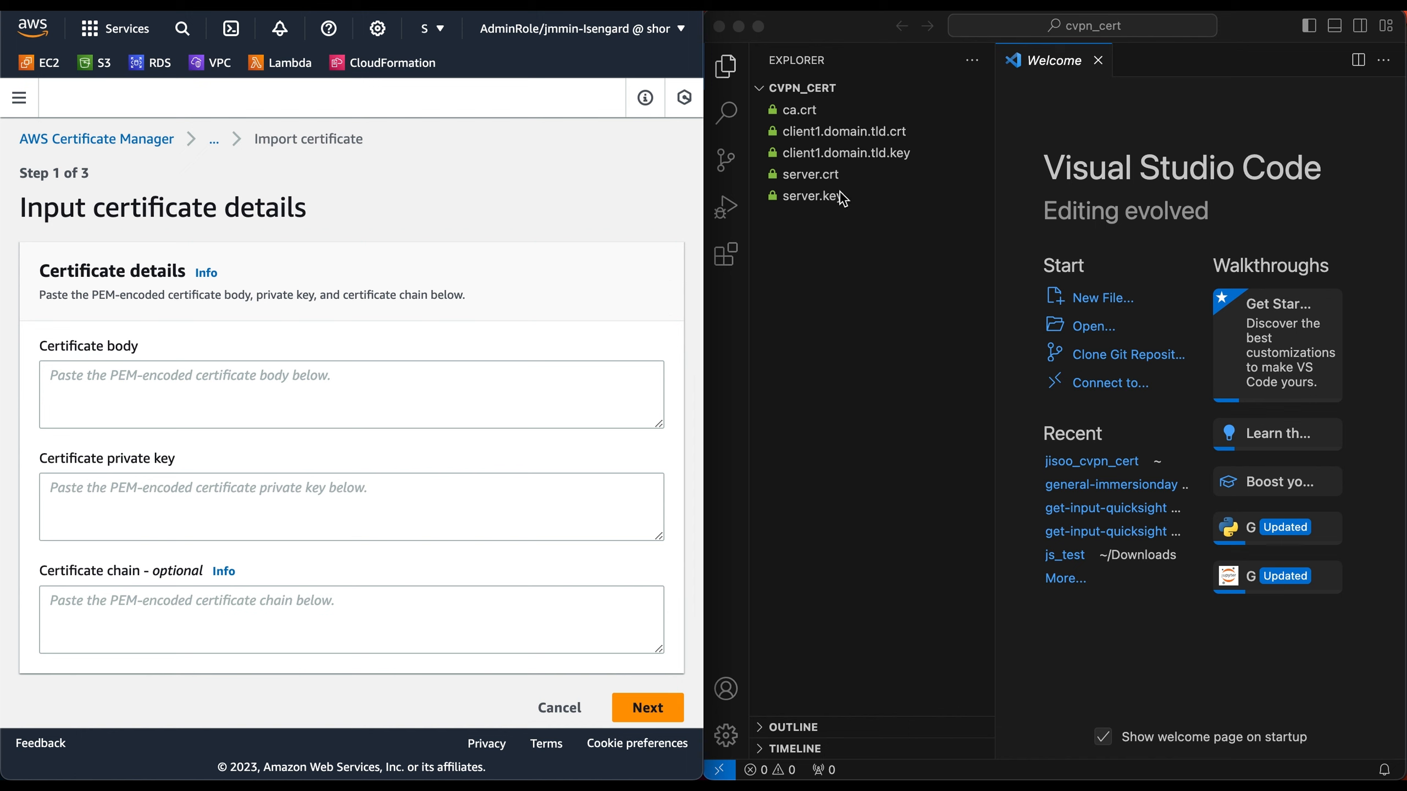
Step: In Visual Studio Code, open server.crt and copy the block from BEGIN CERTIFICATE through END CERTIFICATE
left_click(821, 183)
left_click(822, 183)
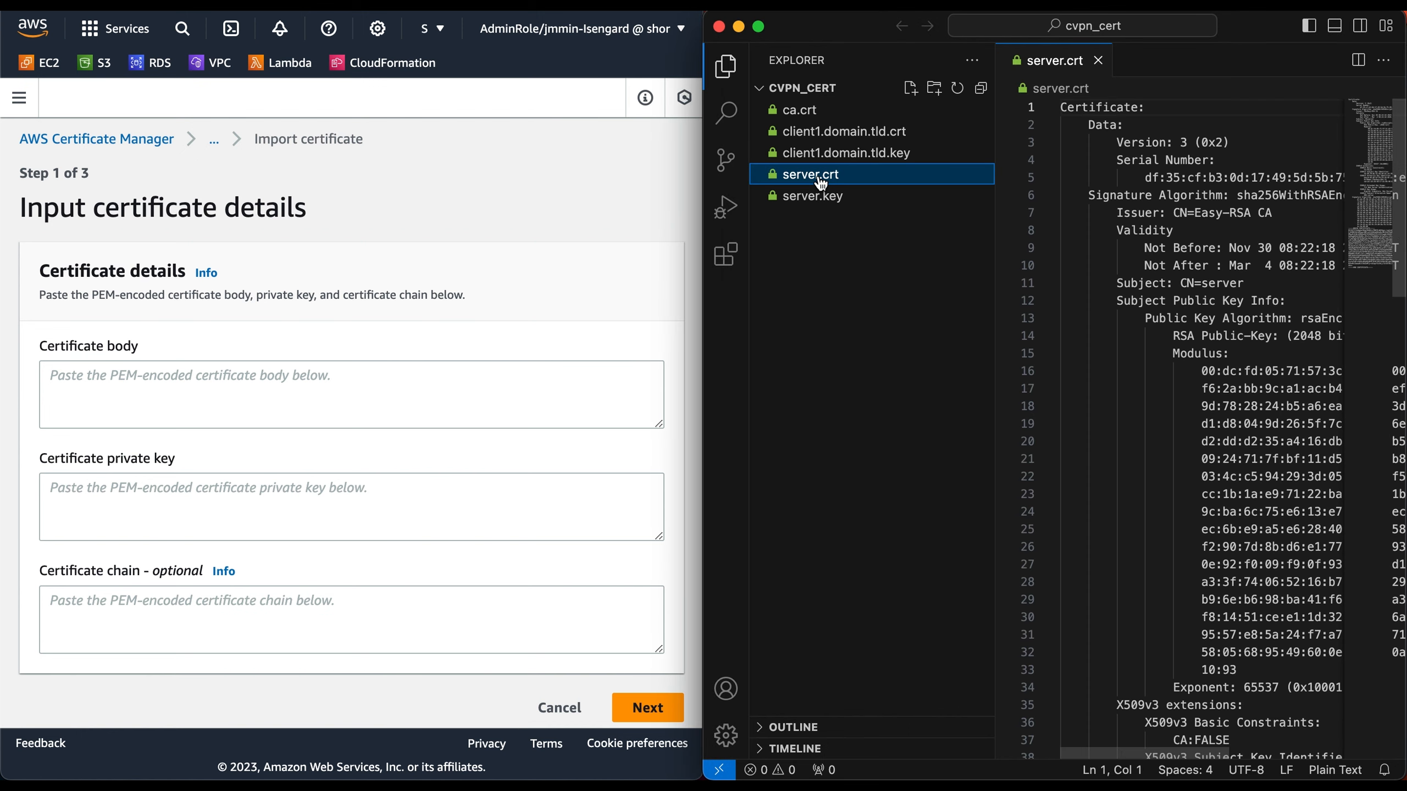
left_click_drag(994, 208, 869, 235)
scroll(1182, 372, "down", 10)
scroll(1181, 373, "down", 4)
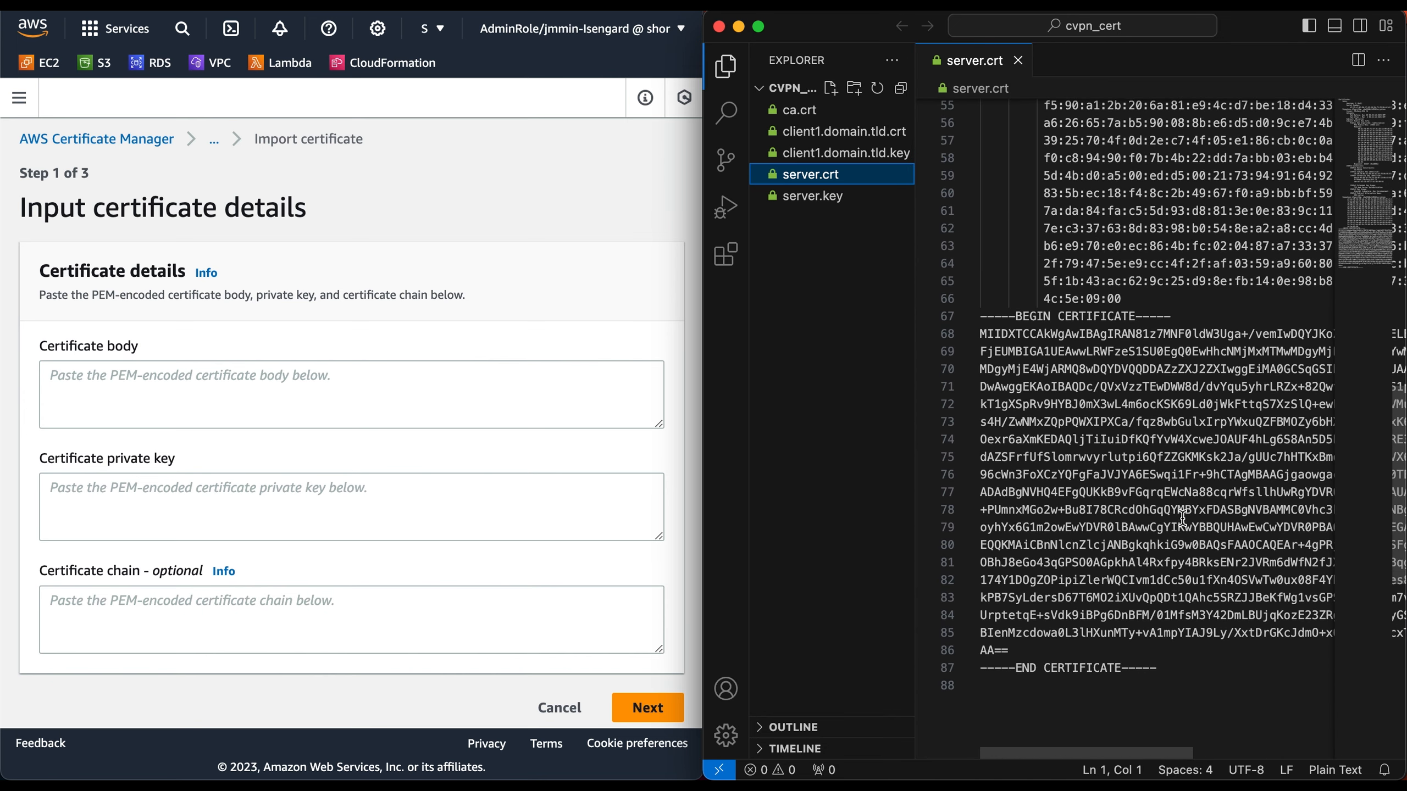
left_click_drag(1164, 668, 969, 316)
key("super+c")
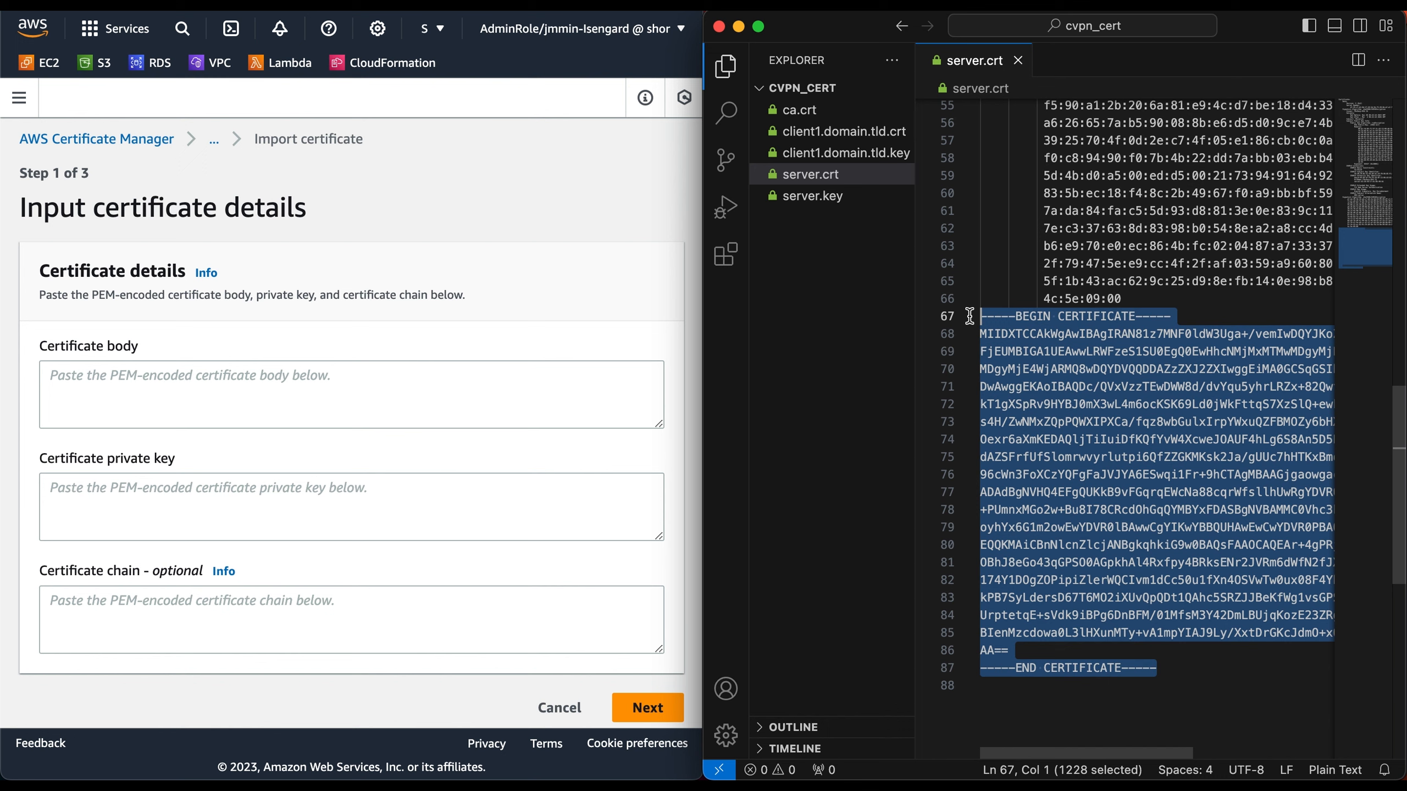
Step: Paste the copied server certificate as the certificate body and the full private key block from server.key as the certificate private key
left_click(377, 367)
key("super+v")
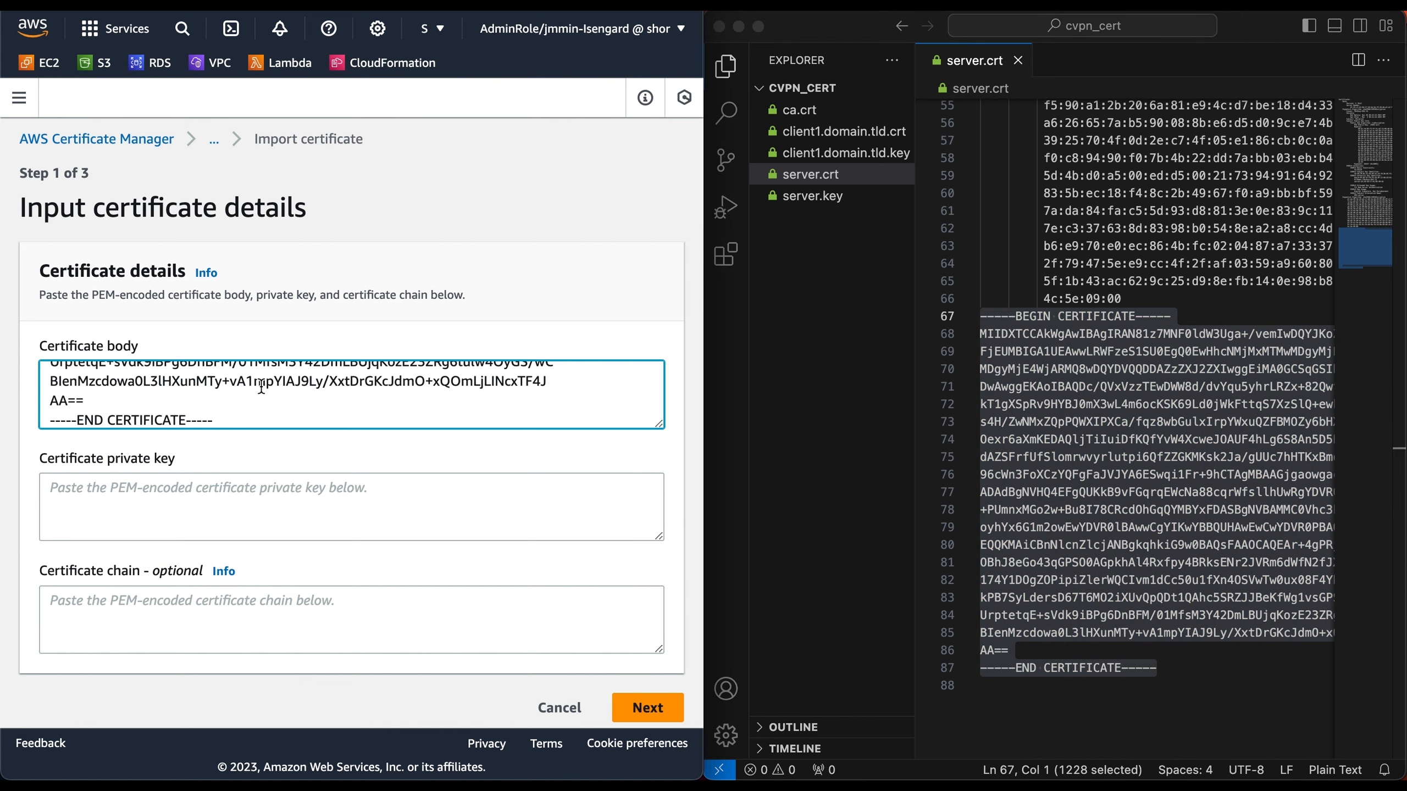
left_click(237, 503)
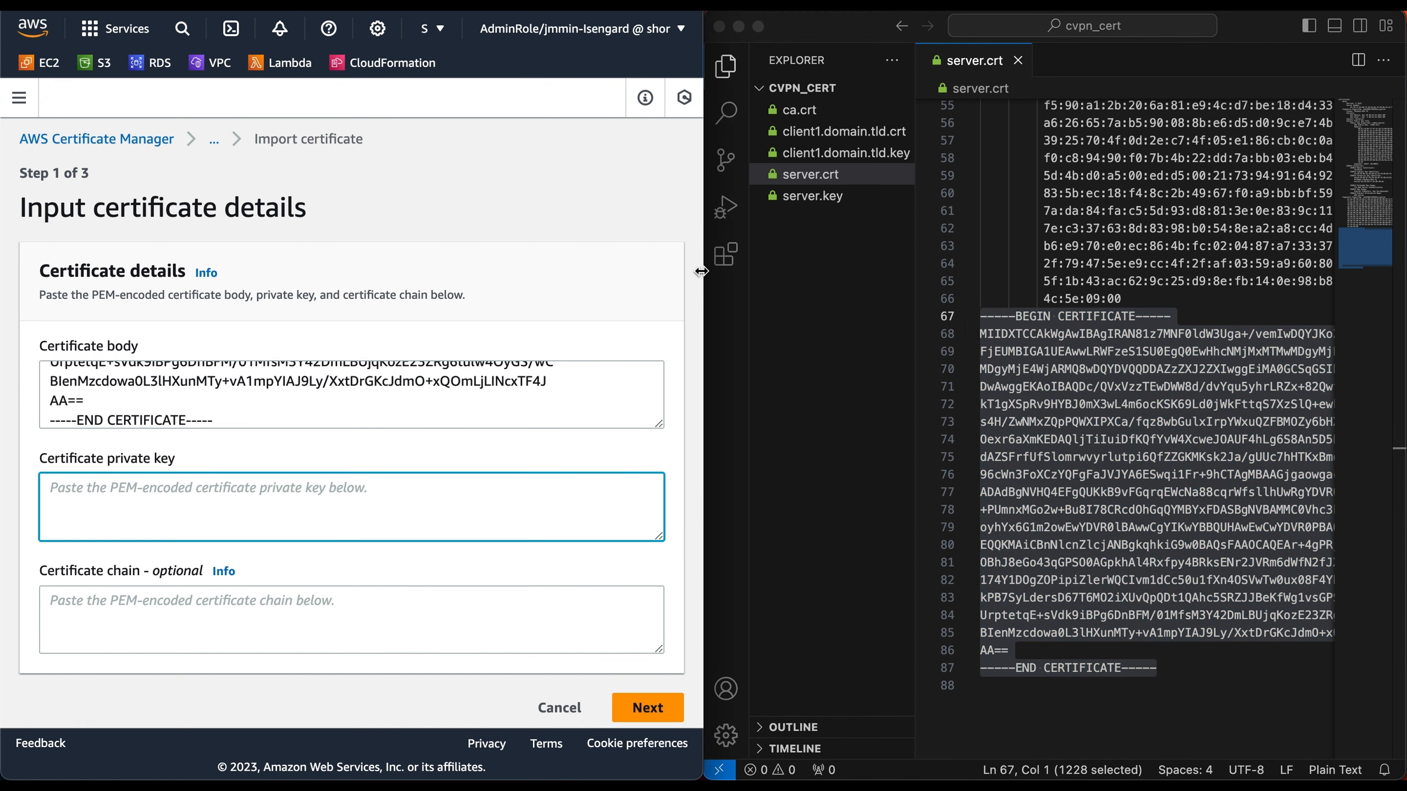
left_click(842, 196)
left_click(1180, 582)
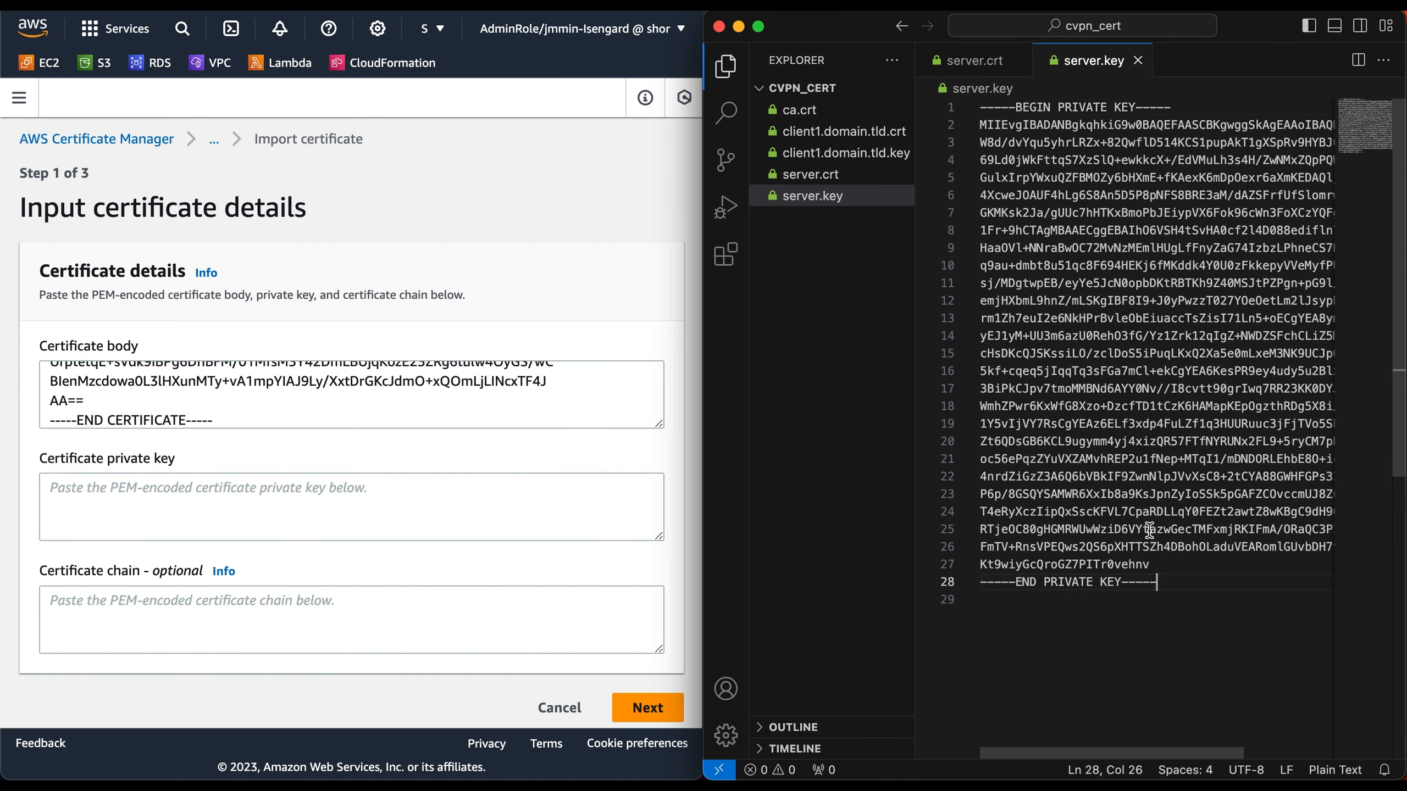
left_click(982, 107, "shift")
key("super+c")
left_click(390, 487)
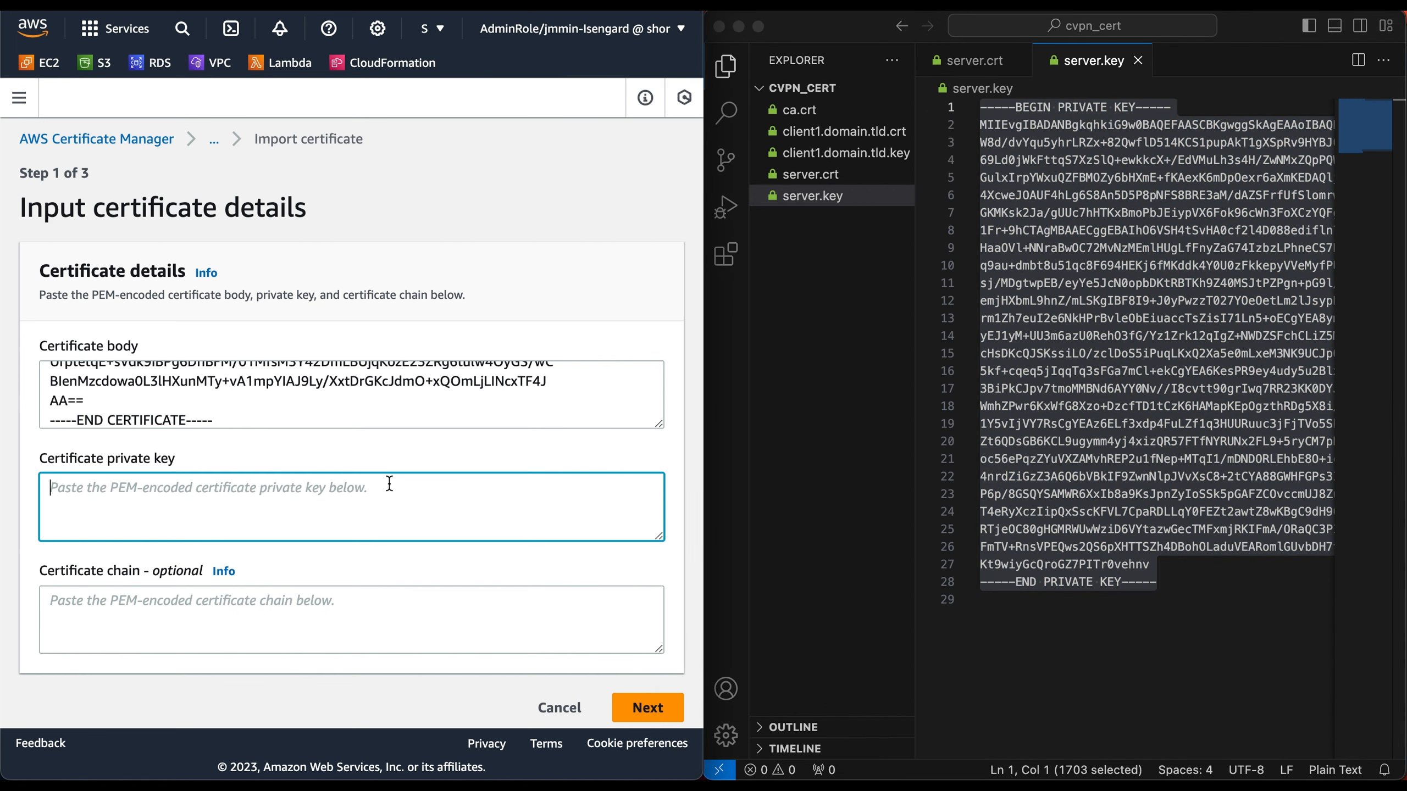
key("super+v")
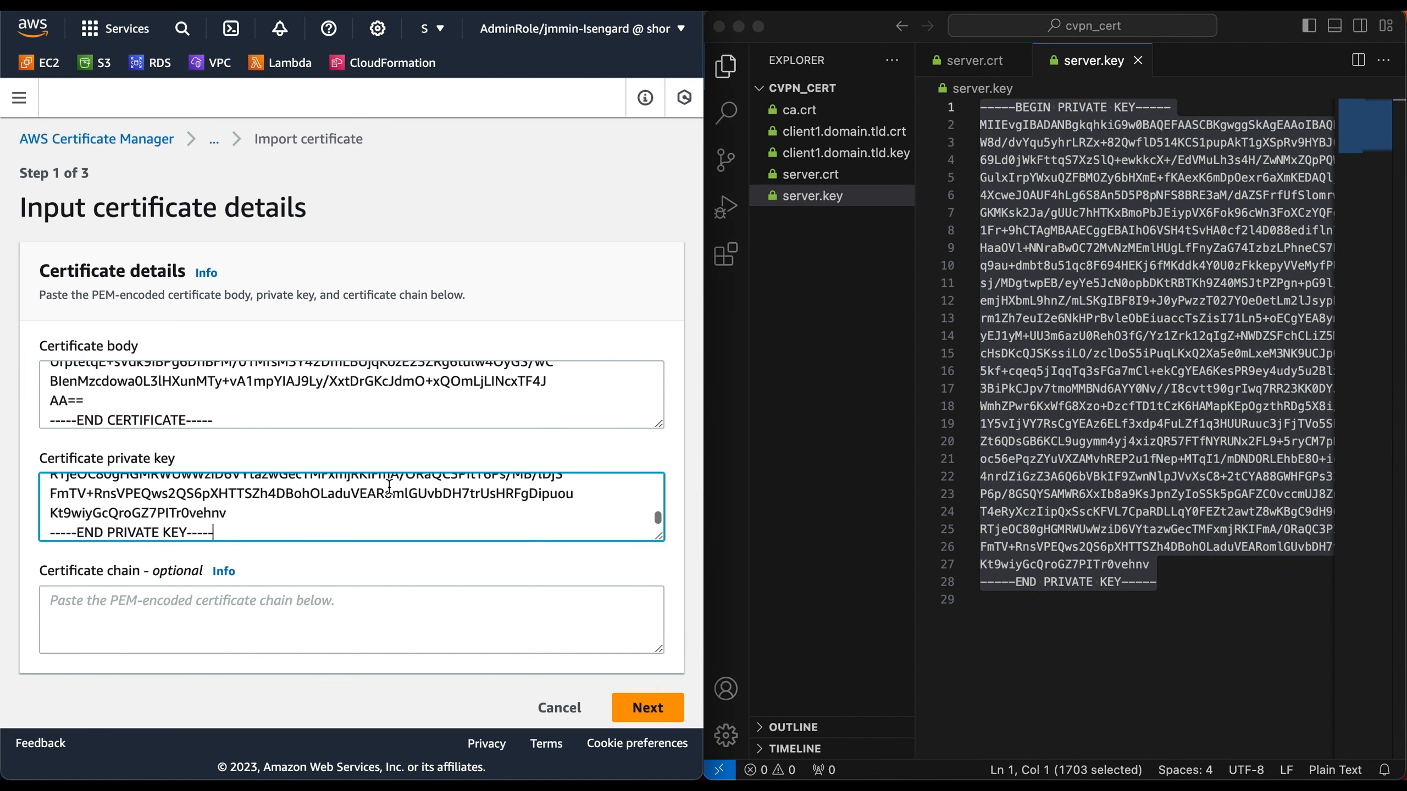
Step: Copy the whole certificate block from ca.crt and paste it as the certificate chain of the server certificate
left_click(801, 118)
left_click(1166, 442)
left_click(982, 107, "shift")
key("super+c")
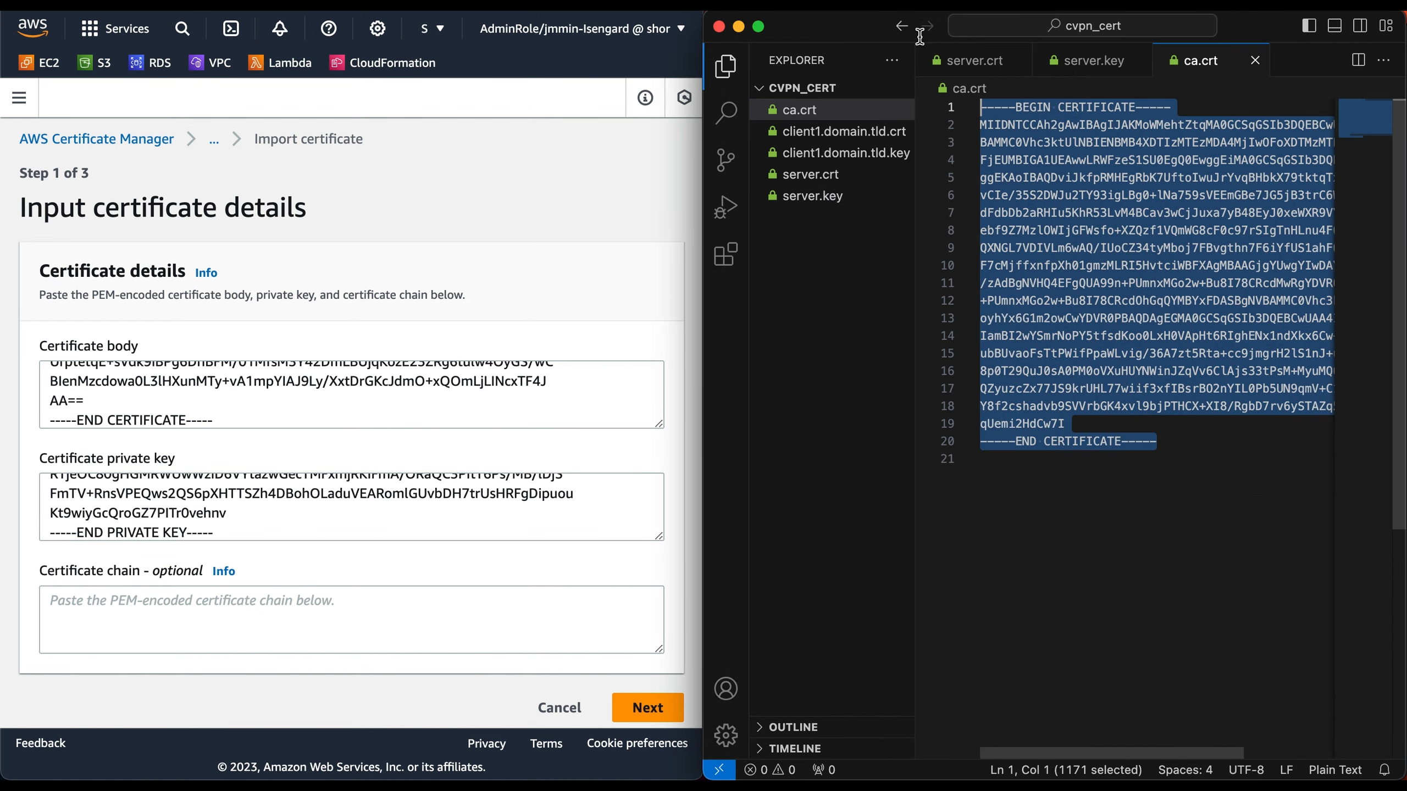
left_click(481, 589)
key("super+v")
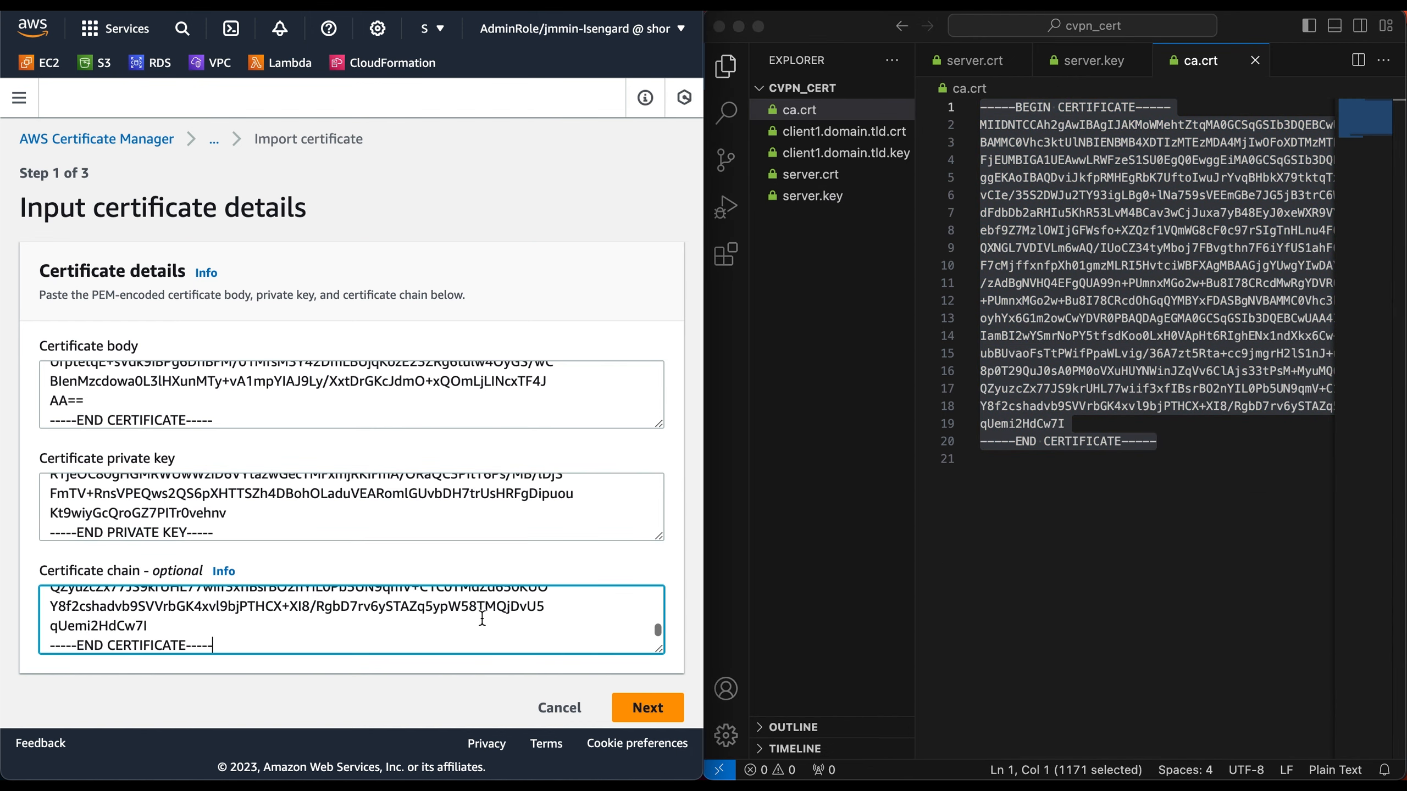
Step: Submit the server certificate import without adding tags and check its domain name in the certificate list
left_click(641, 717)
left_click(639, 708)
scroll(633, 609, "down", 10)
left_click(638, 701)
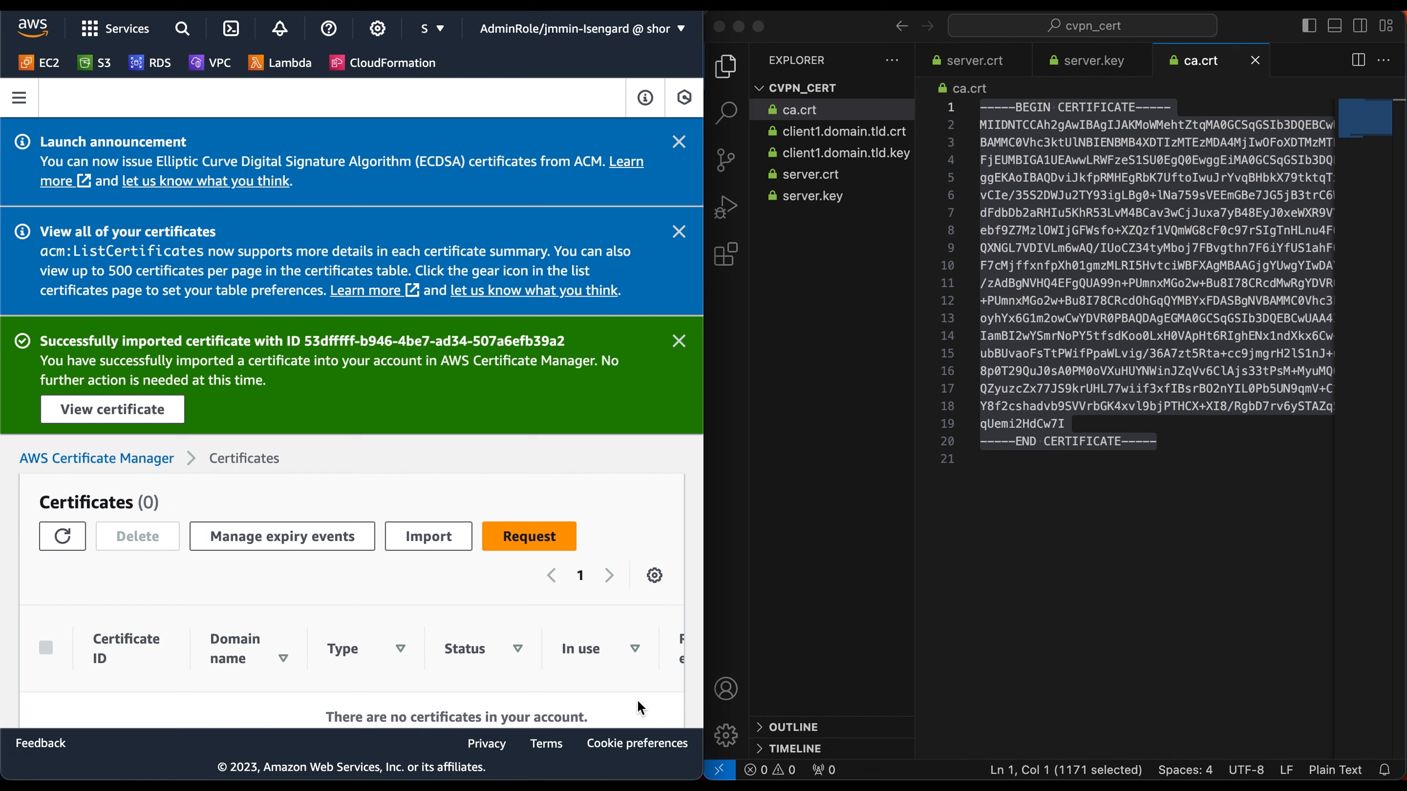
scroll(123, 702, "down", 3)
double_click(261, 666)
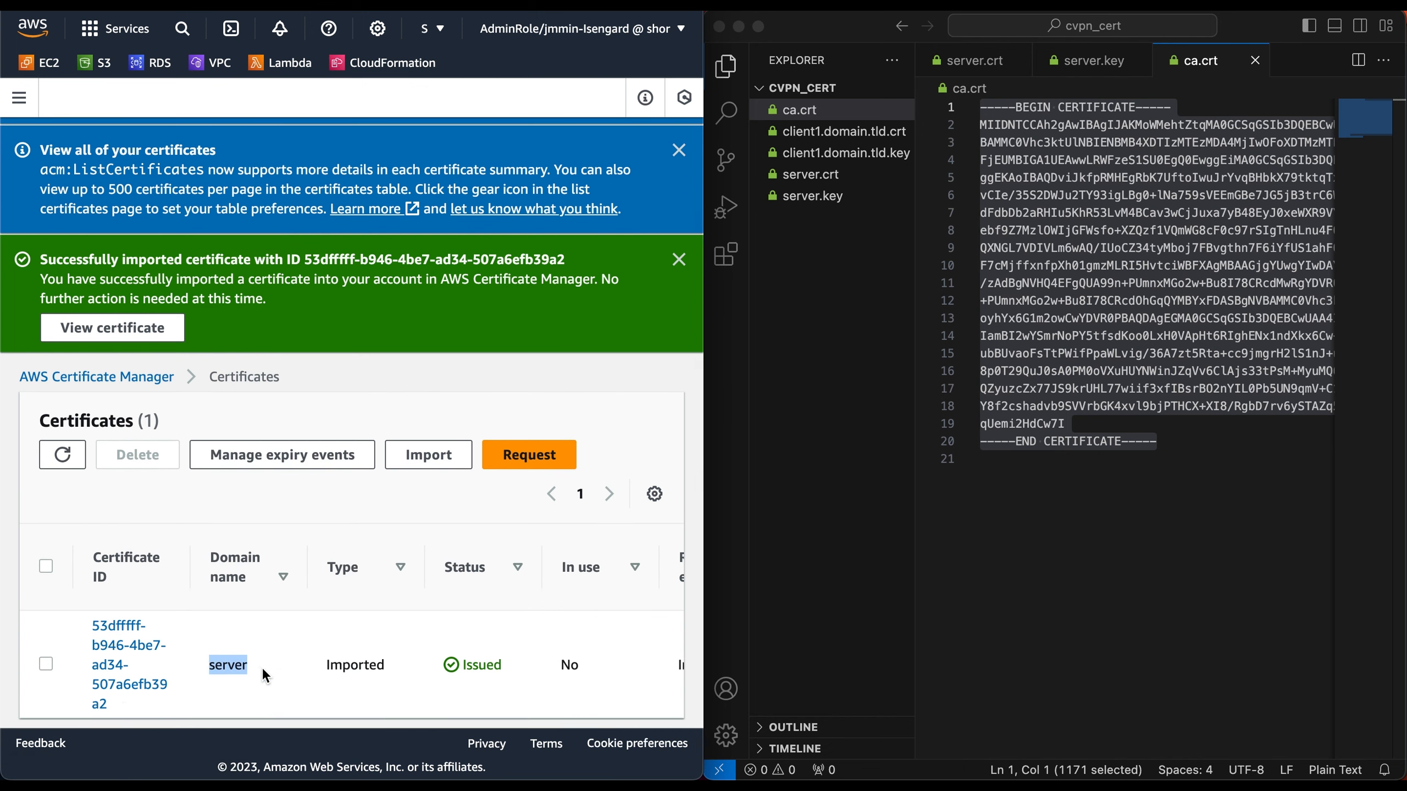
Step: Open a new certificate import form for the client certificate, ready to fill in the certificate body
scroll(262, 666, "up", 3)
left_click(428, 530)
scroll(431, 515, "down", 5)
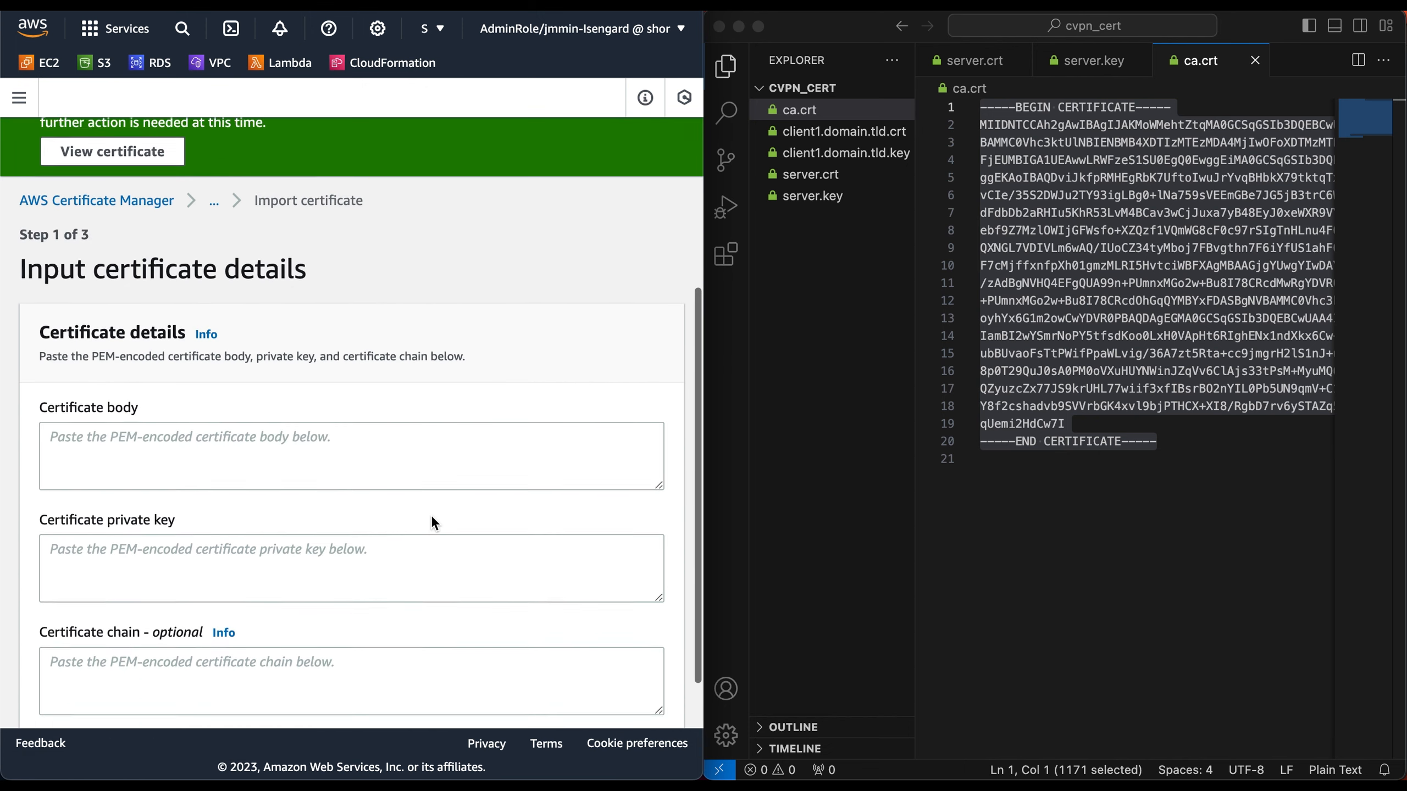
left_click(305, 378)
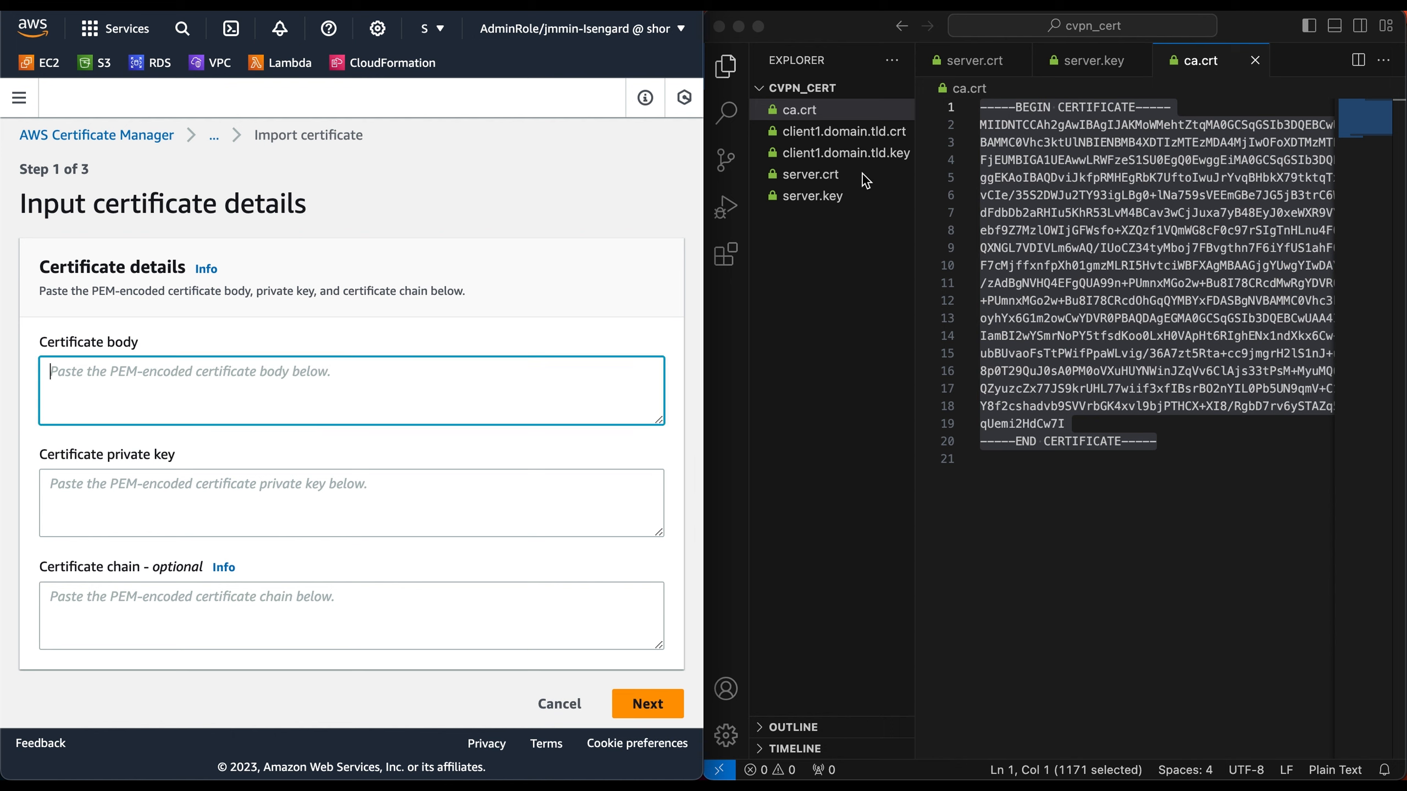
Step: Copy the block from BEGIN CERTIFICATE through END CERTIFICATE in client1.domain.tld.crt and paste it as the certificate body
left_click(853, 133)
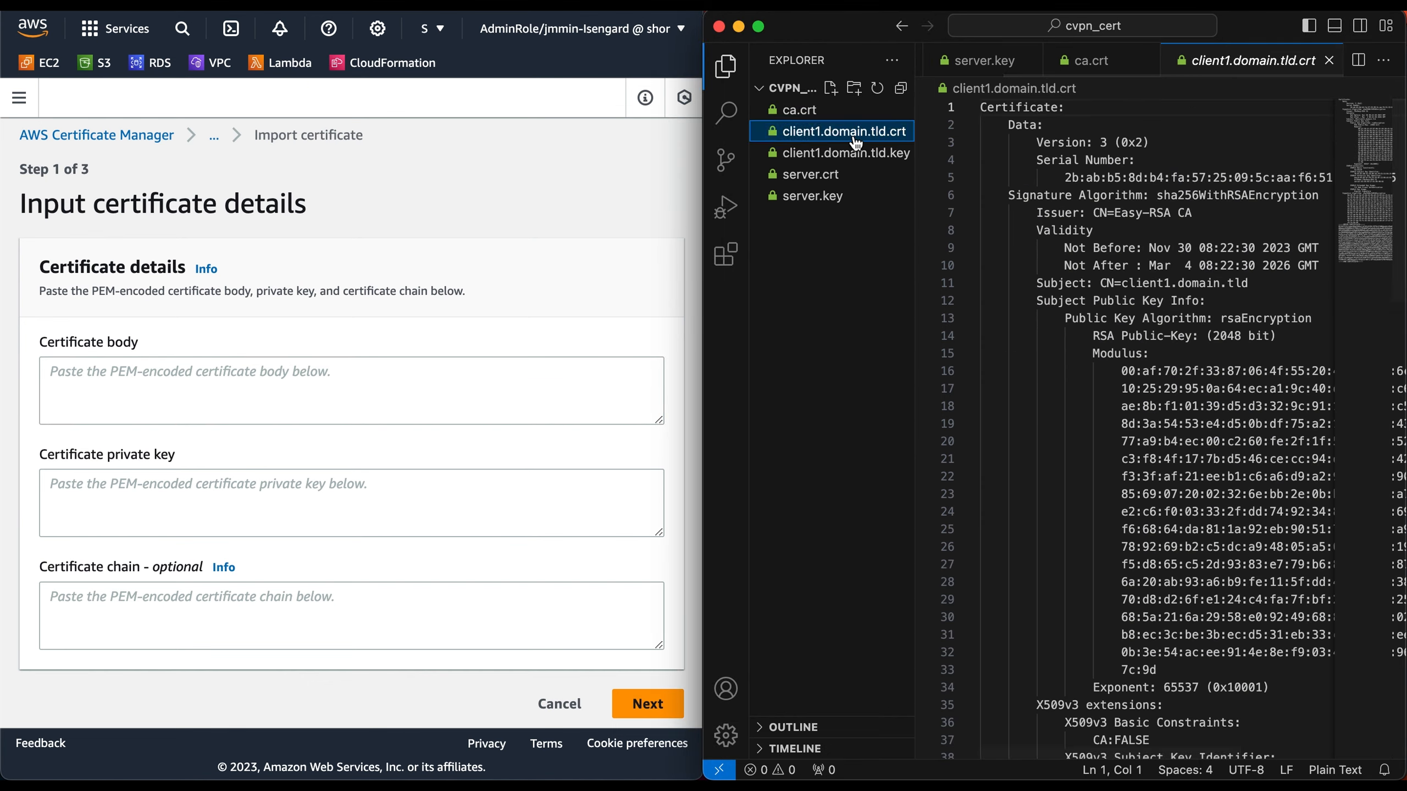
left_click(1093, 483)
scroll(1103, 485, "down", 20)
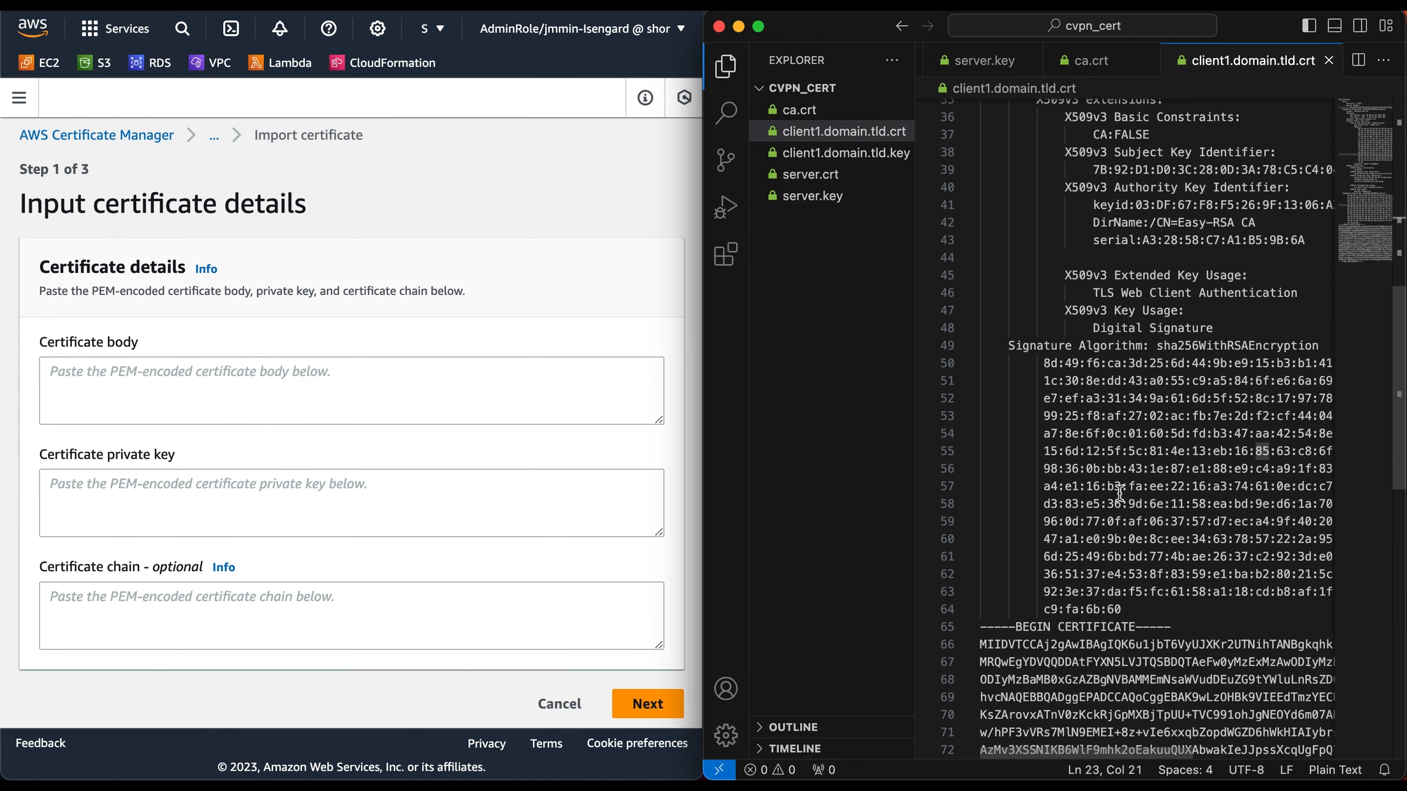
left_click_drag(1181, 460, 976, 125)
key("super+c")
left_click(277, 384)
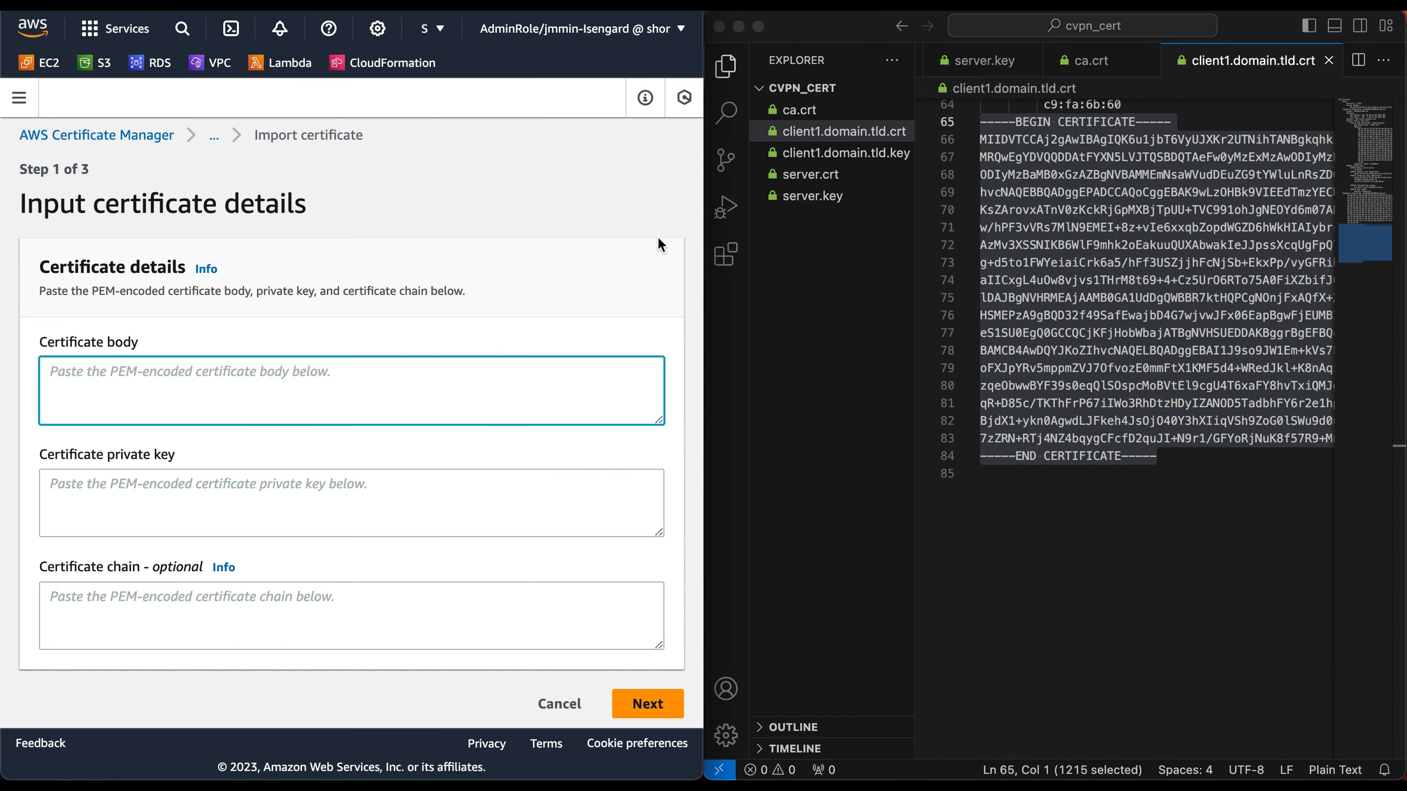
key("super+v")
Step: Copy the full private key block from client1.domain.tld.key and paste it as the certificate private key
left_click(861, 160)
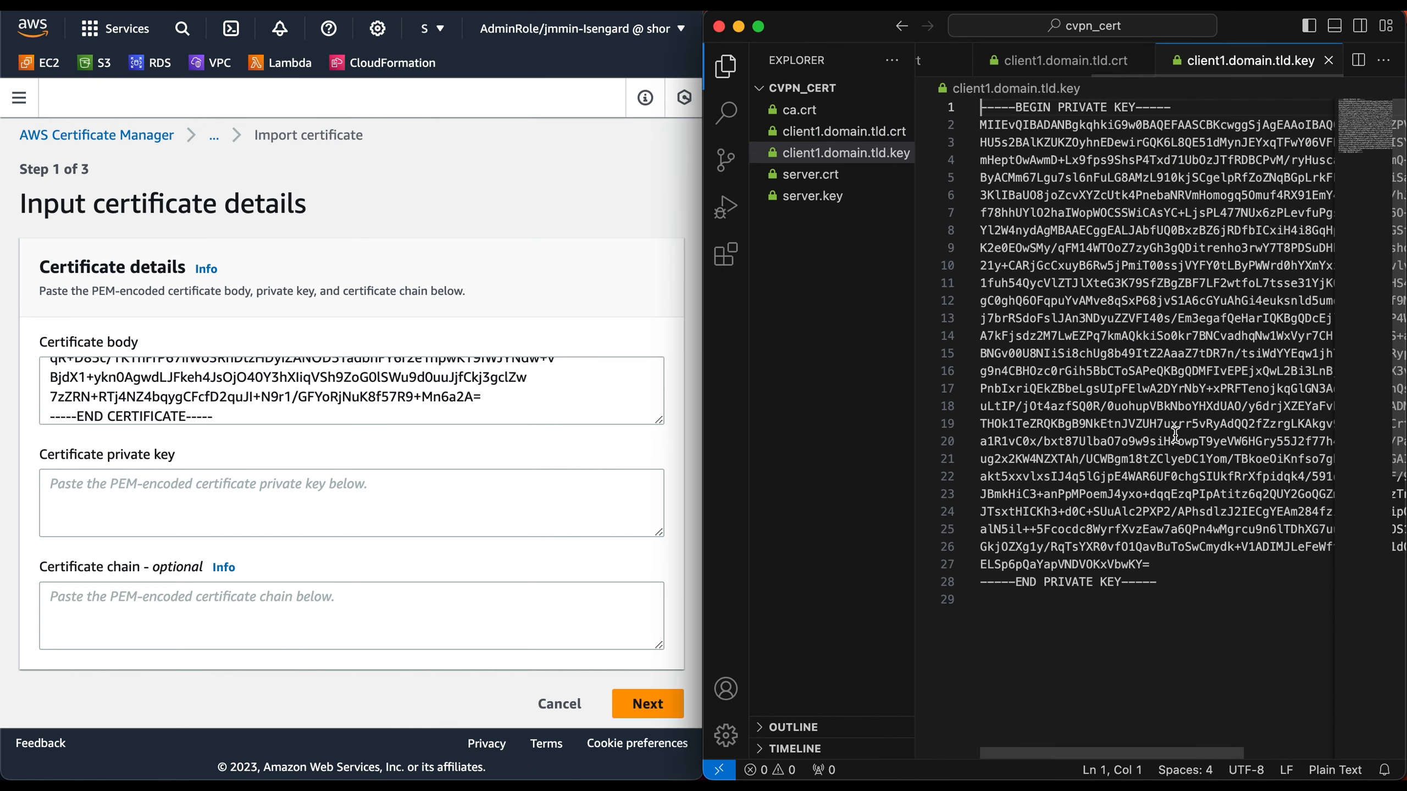
left_click_drag(1196, 582, 947, 155)
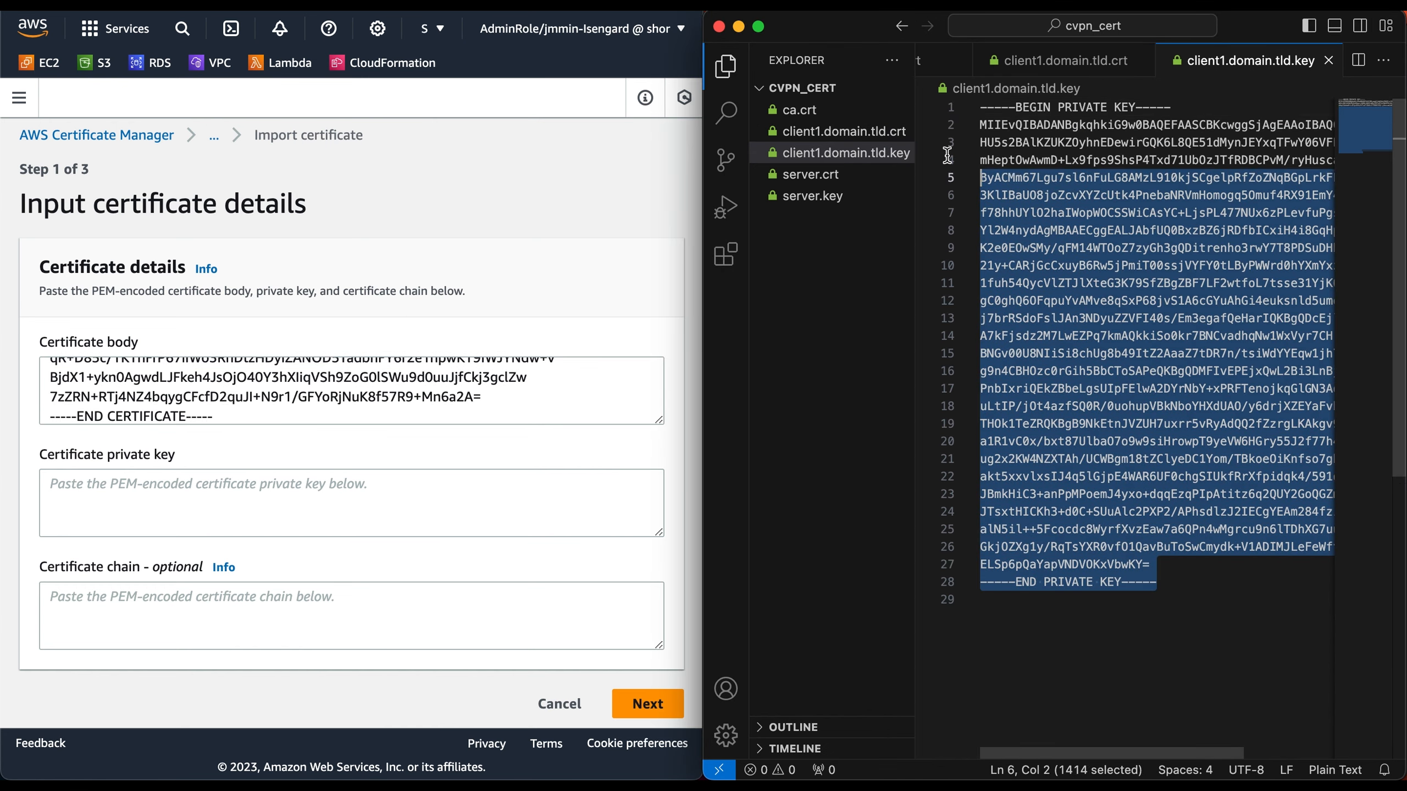
left_click(350, 512)
key("super+v")
Step: Copy the entire contents of ca.crt and paste them as the certificate chain of the client certificate
left_click(837, 115)
left_click(837, 111)
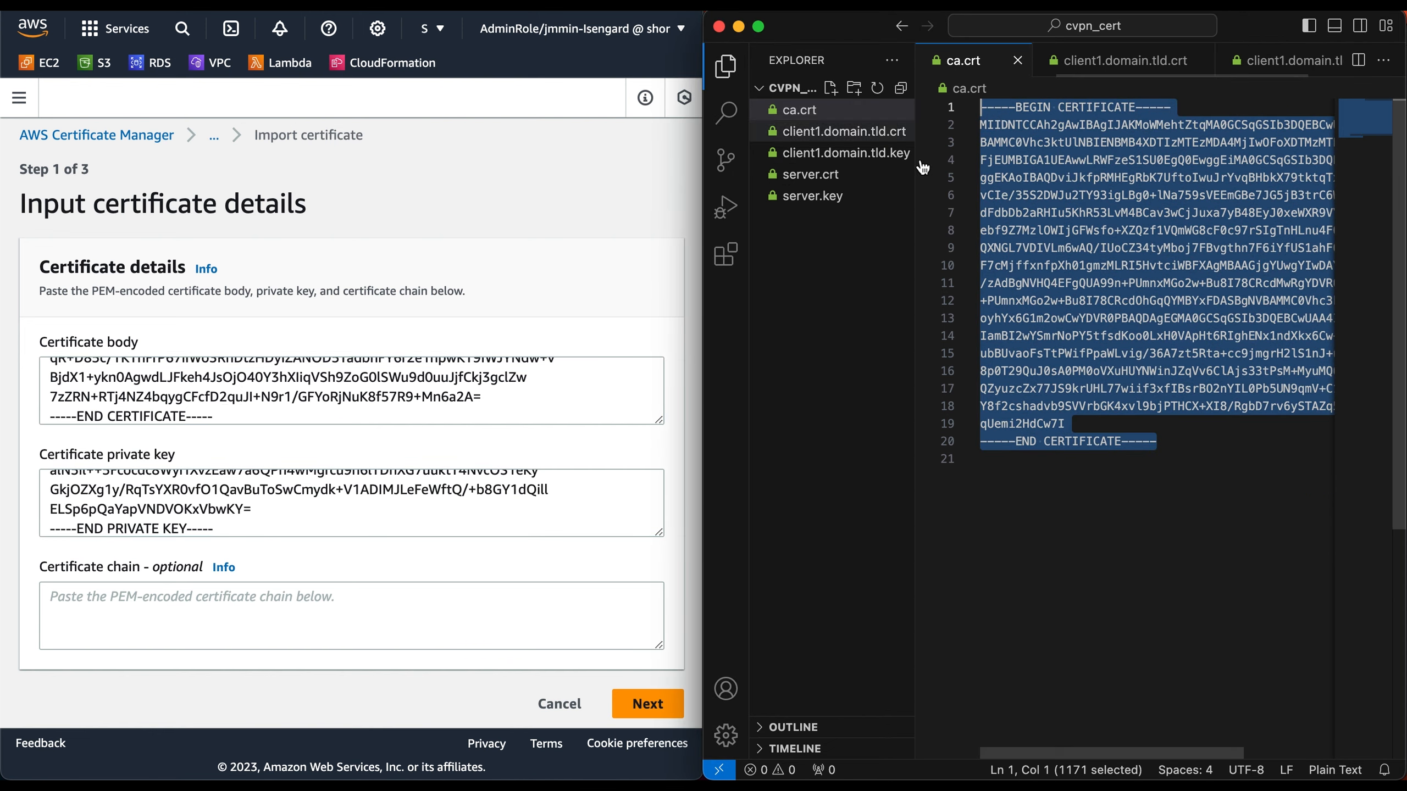
left_click(1163, 448)
key("super+a")
key("super+c")
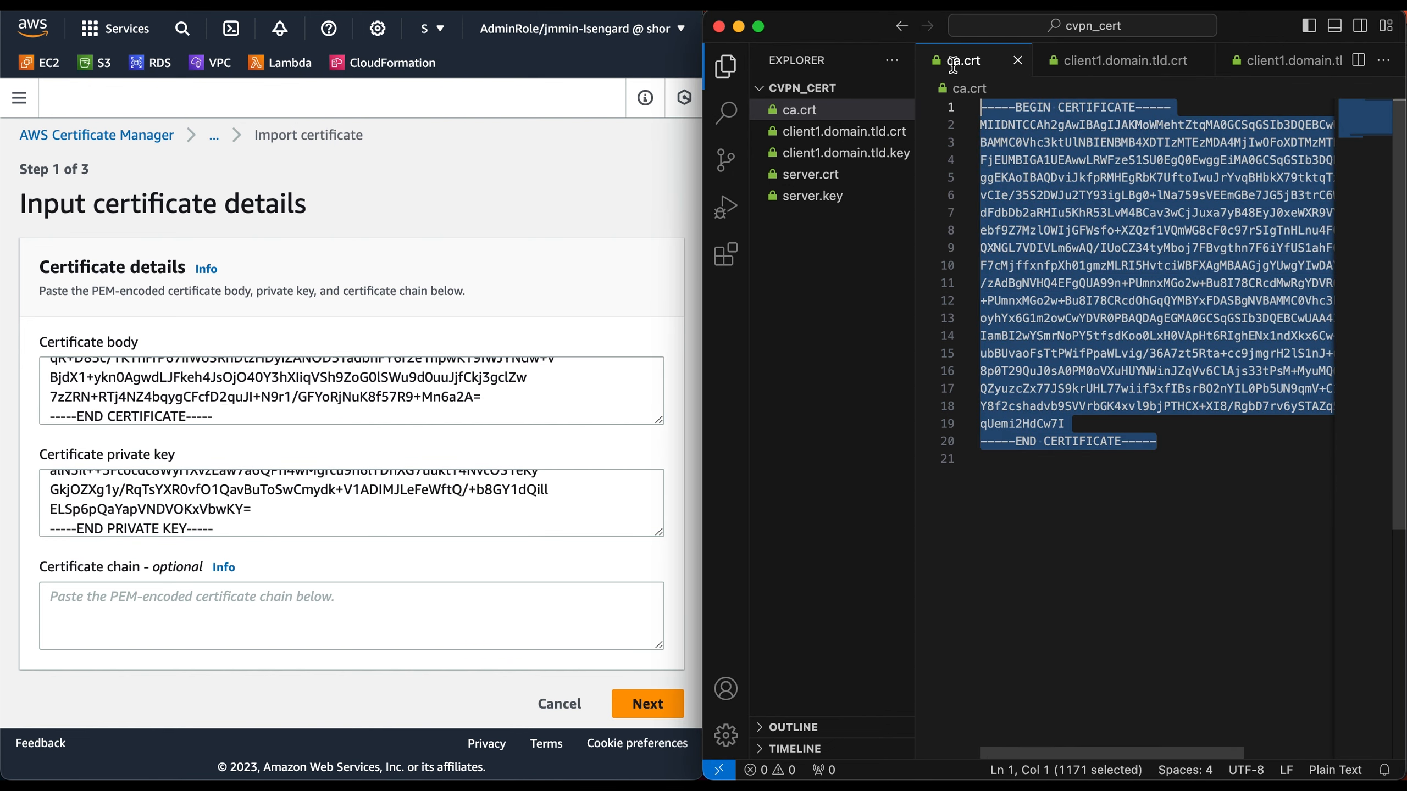
left_click(288, 632)
left_click(337, 630)
key("super+v")
Step: Submit the client certificate import without adding tags and refresh the certificate list
left_click(674, 702)
left_click(674, 701)
scroll(675, 700, "down", 10)
left_click(675, 699)
left_click(62, 454)
scroll(132, 502, "down", 3)
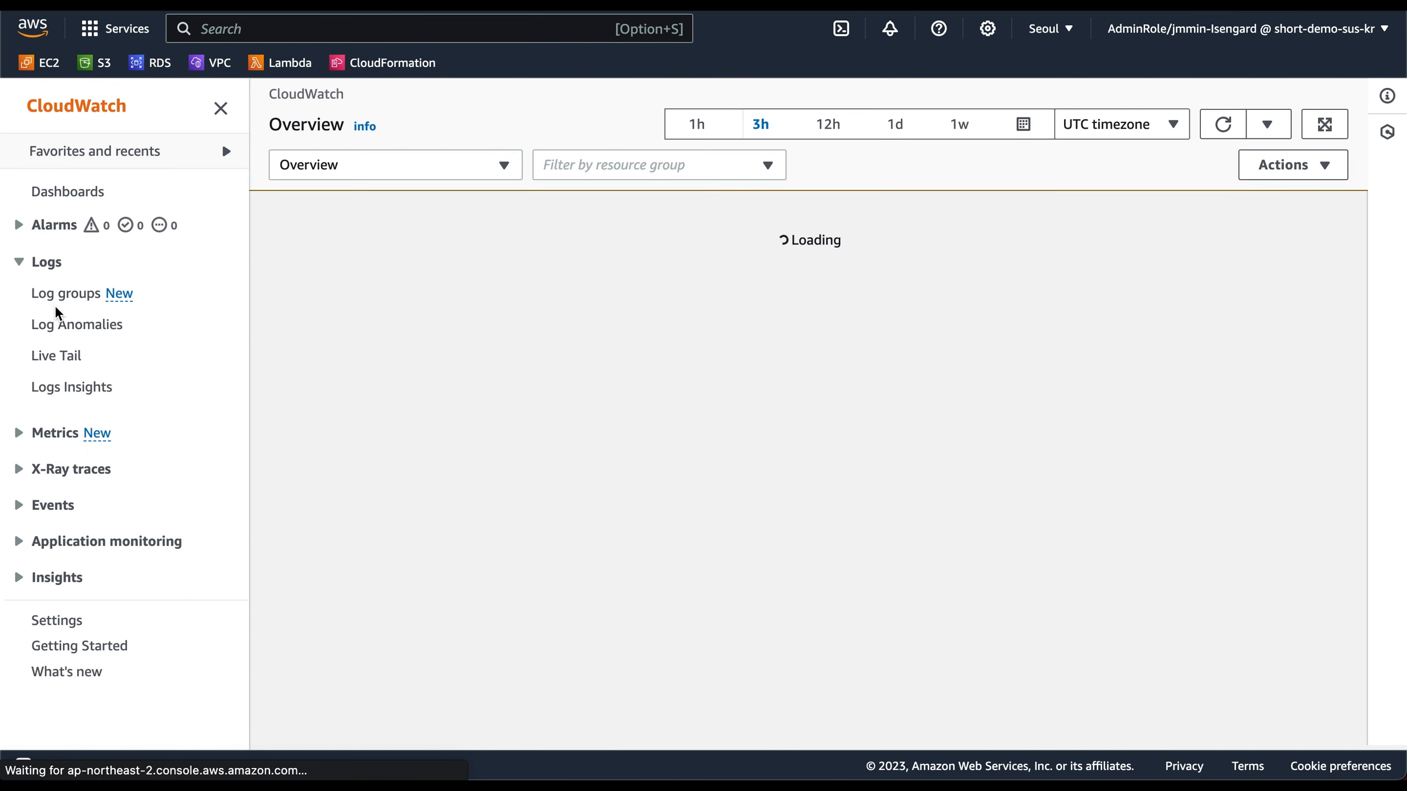
Step: From CloudWatch's log groups, start a new log group named /aws/ClientVPNLogs
left_click(65, 296)
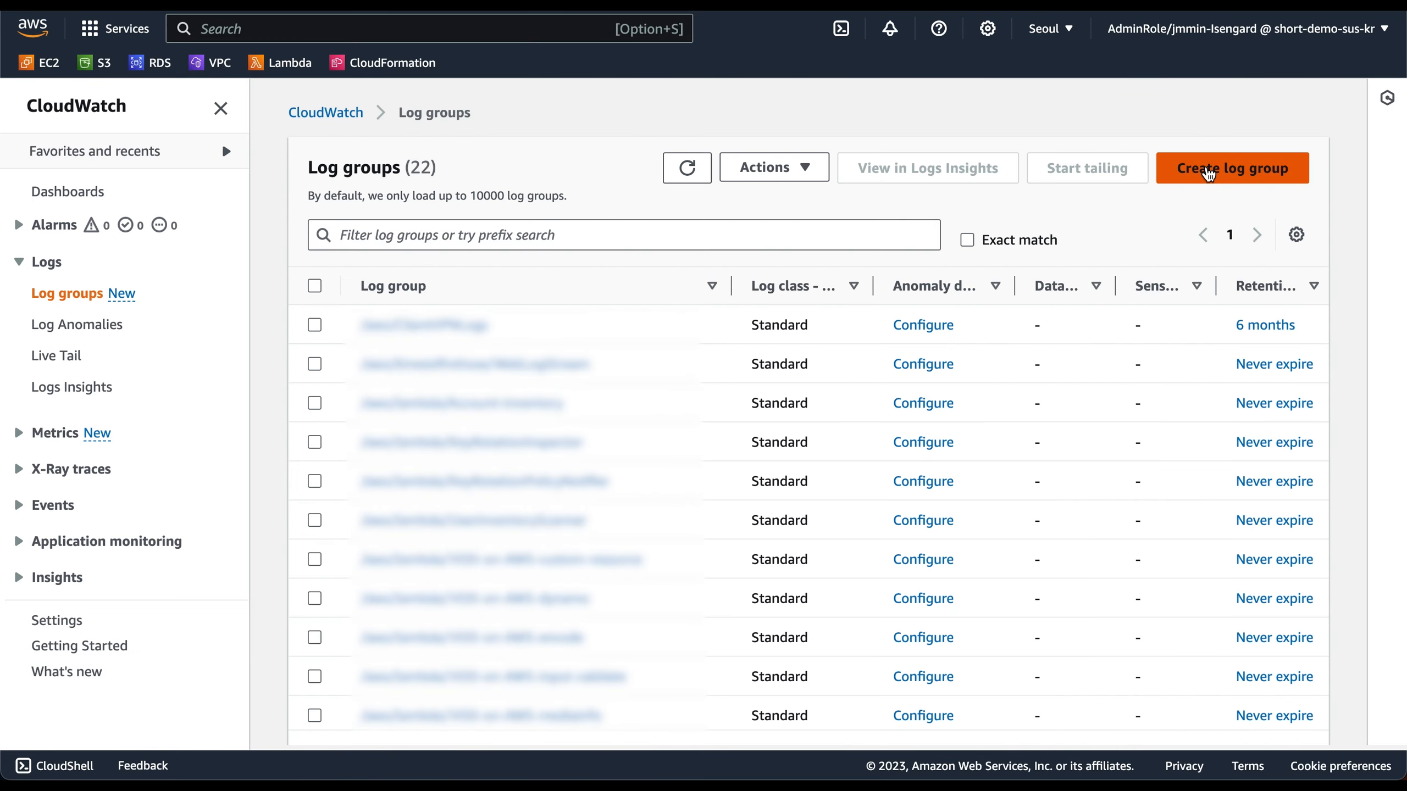
left_click(1208, 174)
left_click(517, 413)
type("/aw")
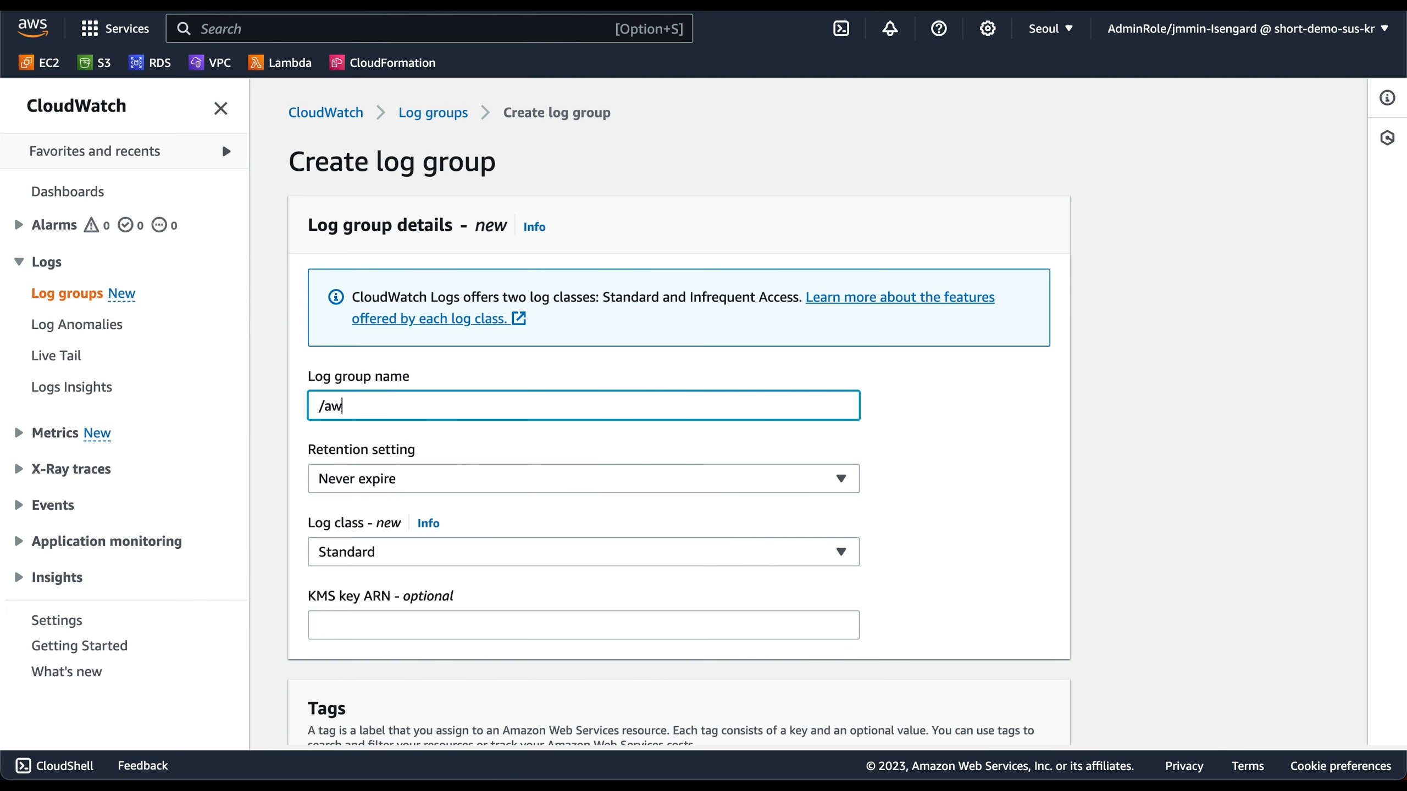
type("/")
type("aws/C")
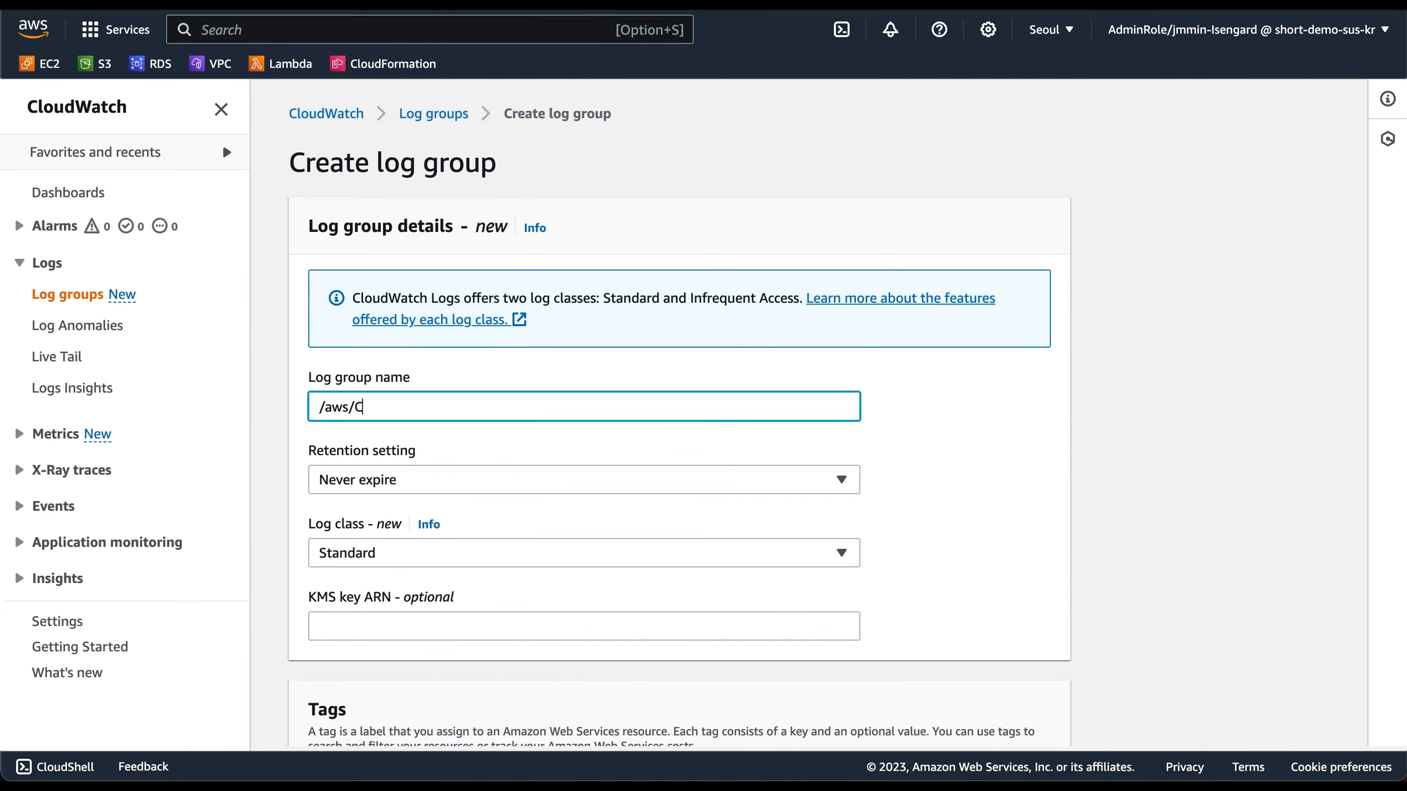
type("lientVPNLogs")
Step: Set the log group's retention to 6 months (180 days) and create it
left_click(808, 476)
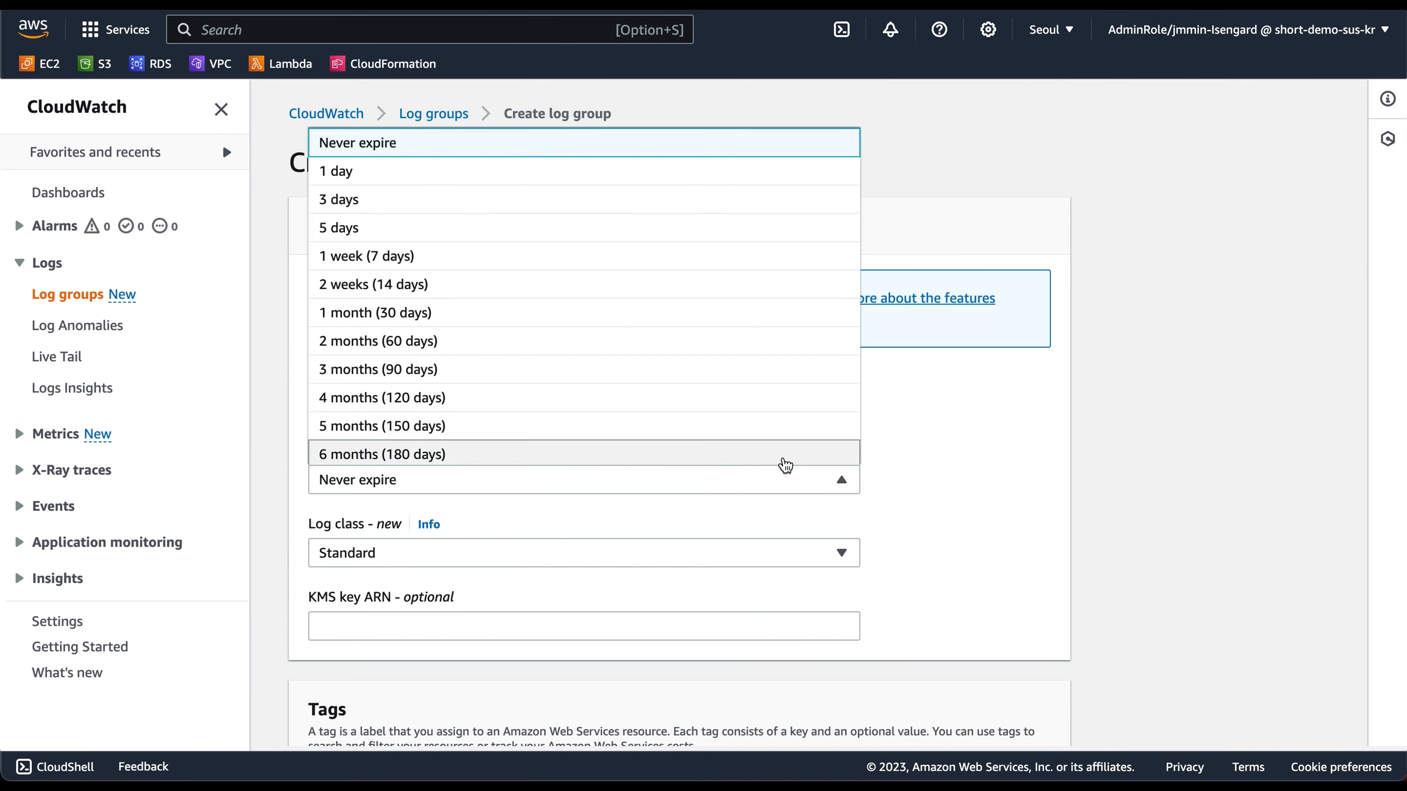
left_click(783, 462)
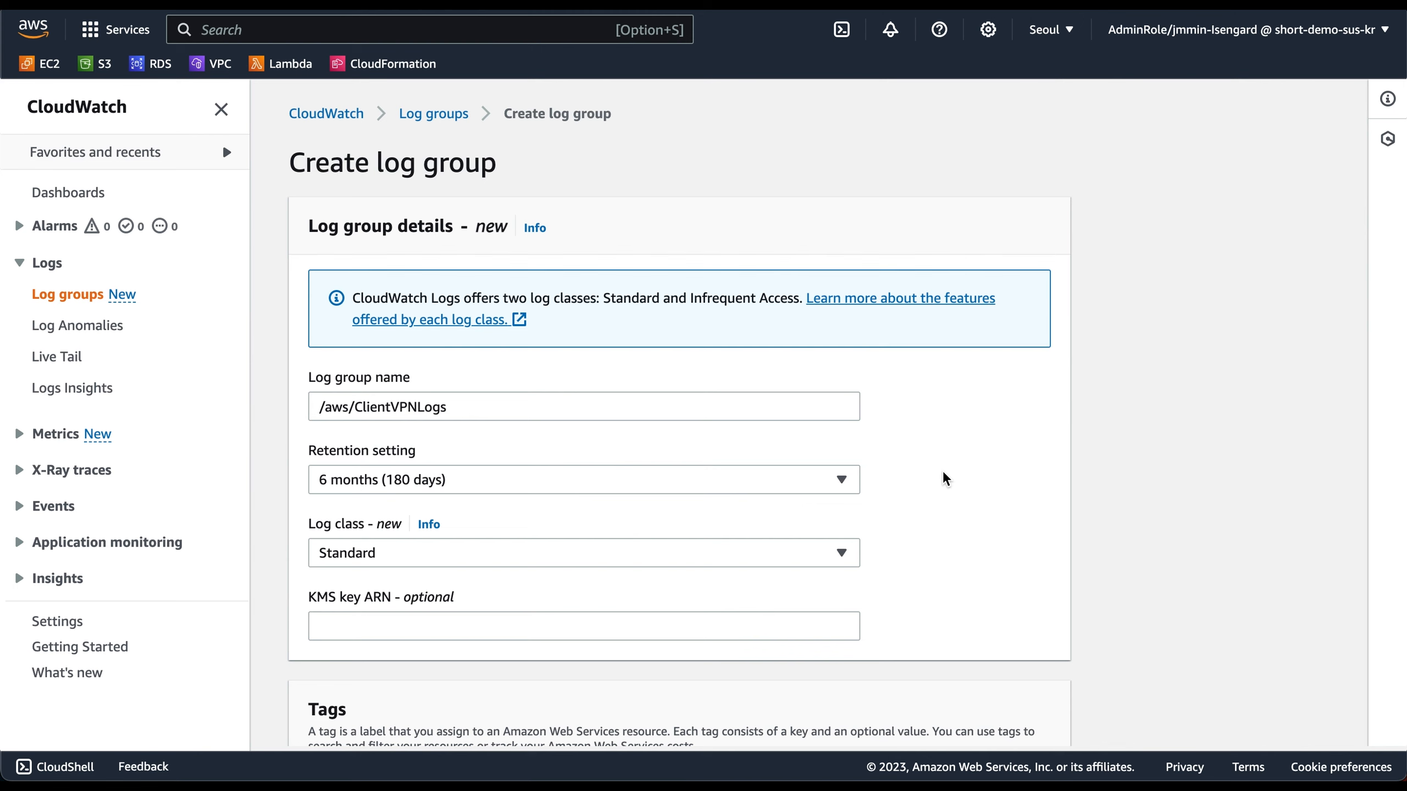
scroll(942, 477, "down", 4)
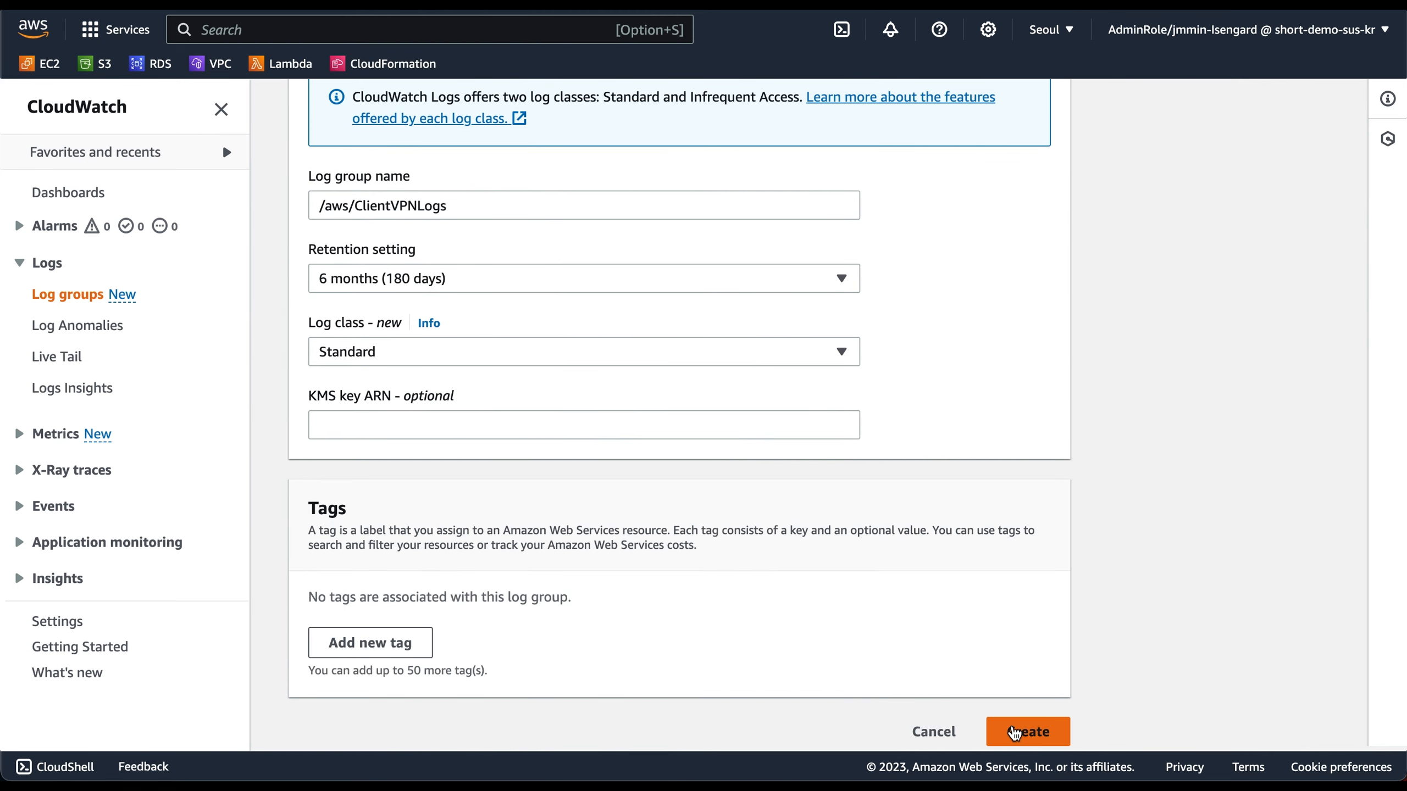
left_click(1031, 732)
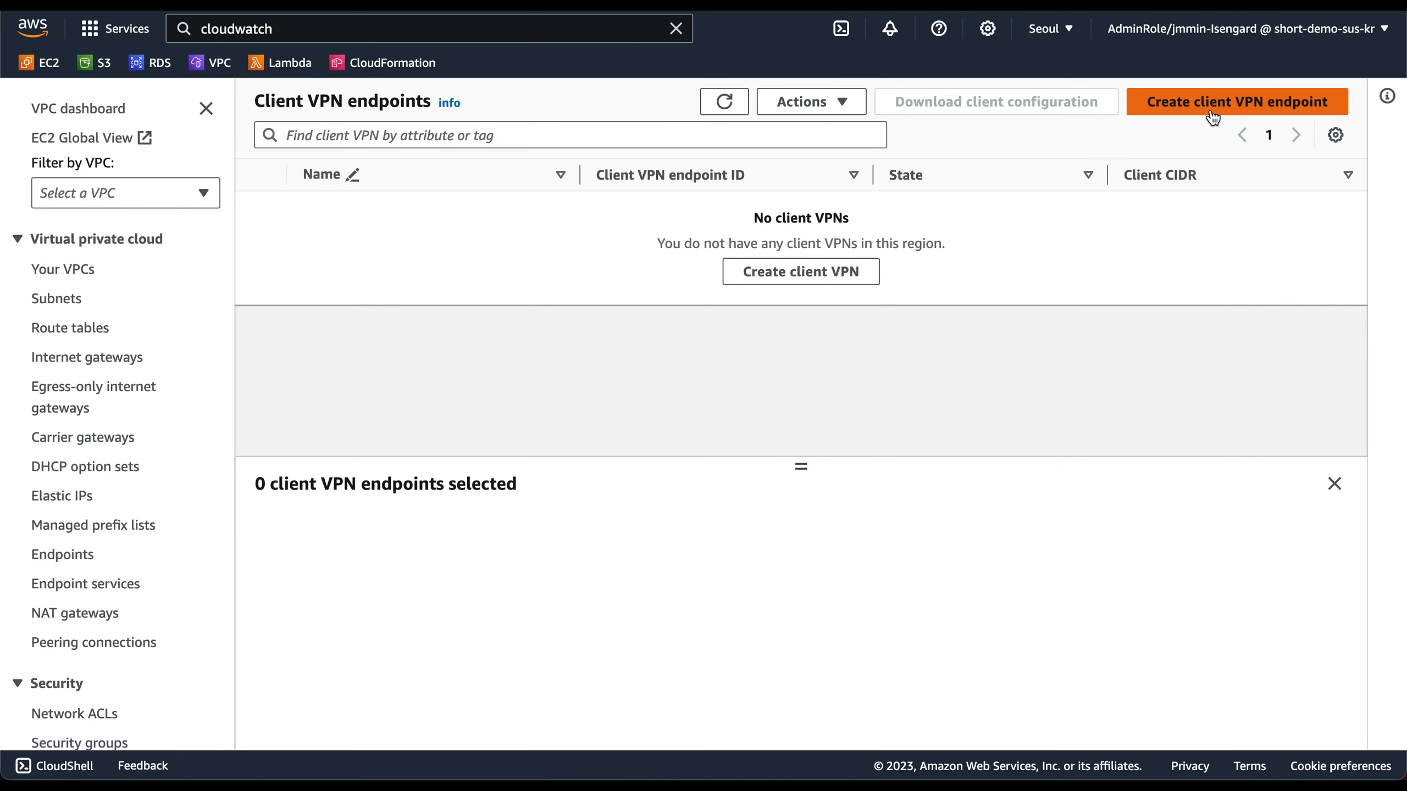
Step: Start creating a client VPN endpoint with the name tag CVPN-endpoint
left_click(1211, 113)
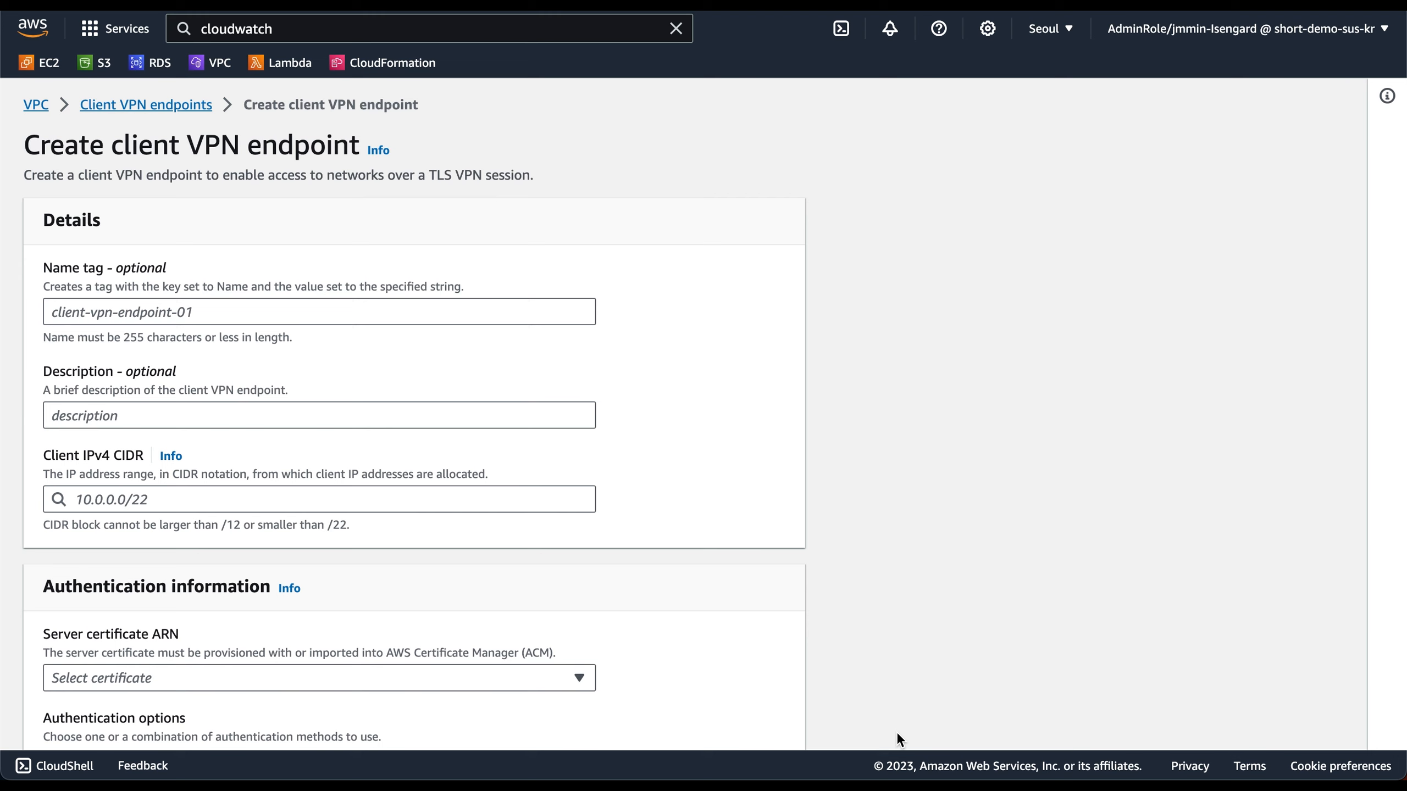
left_click(323, 311)
type("CVPN-endpoint")
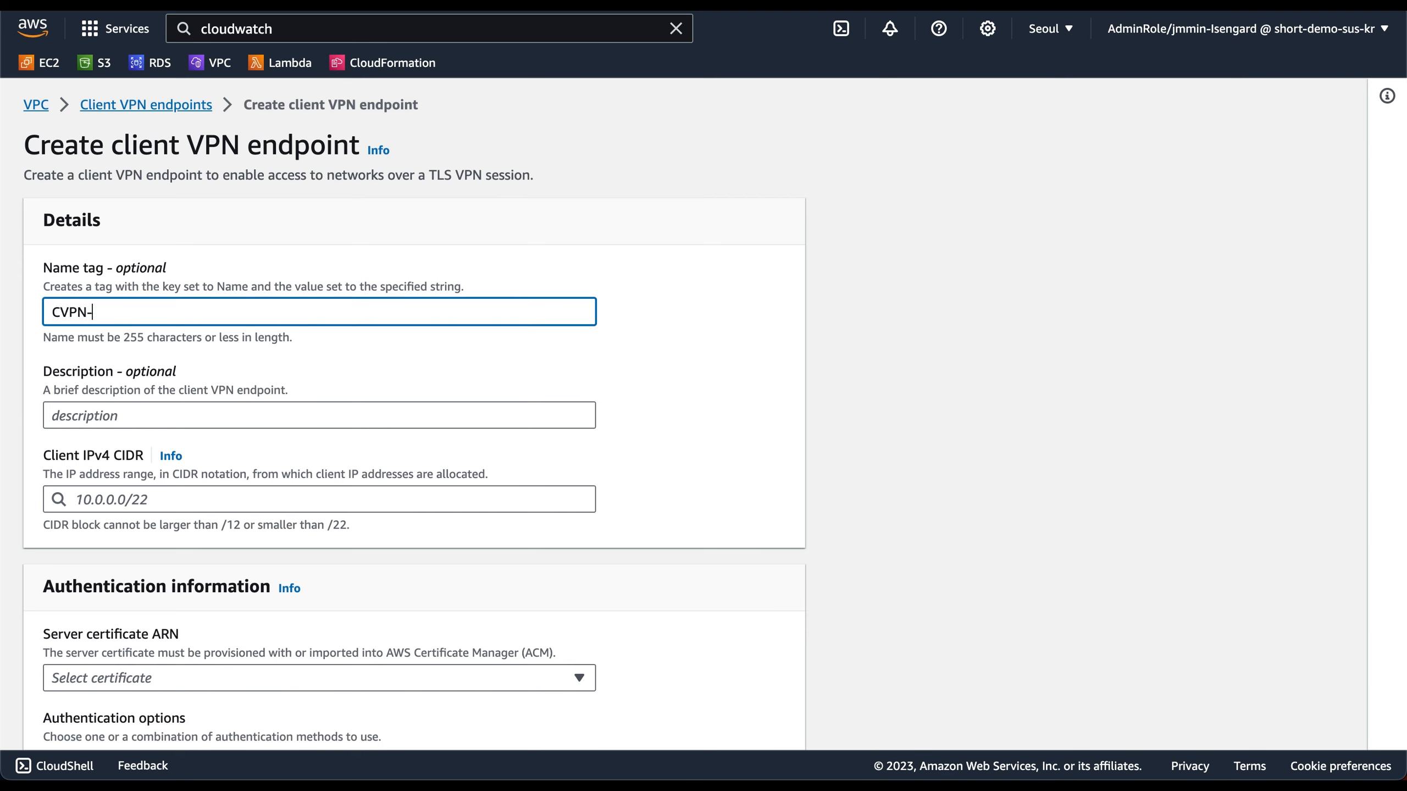
left_click(302, 411)
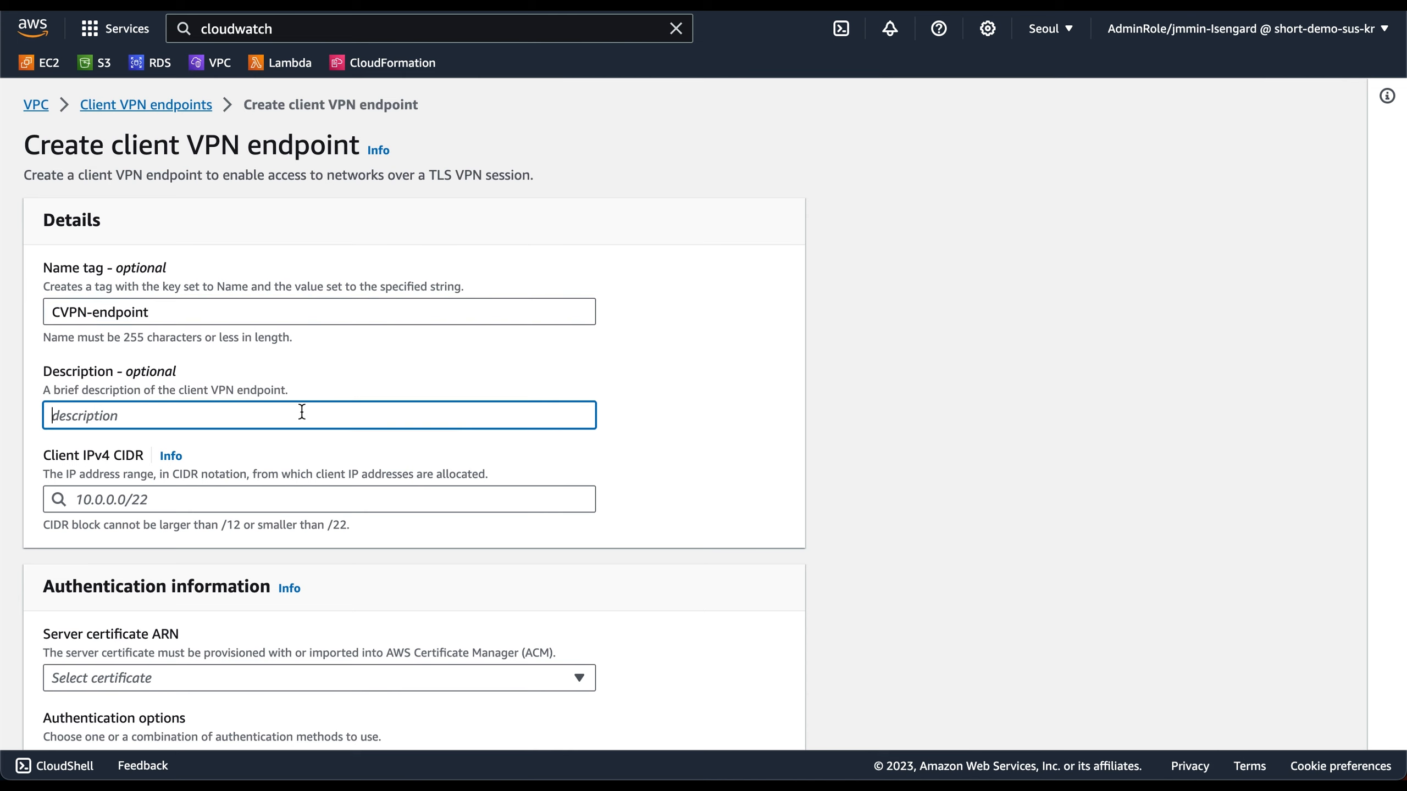
Step: Set the endpoint's client IPv4 CIDR to 100.64.0.0/22
left_click(267, 508)
type("100/64")
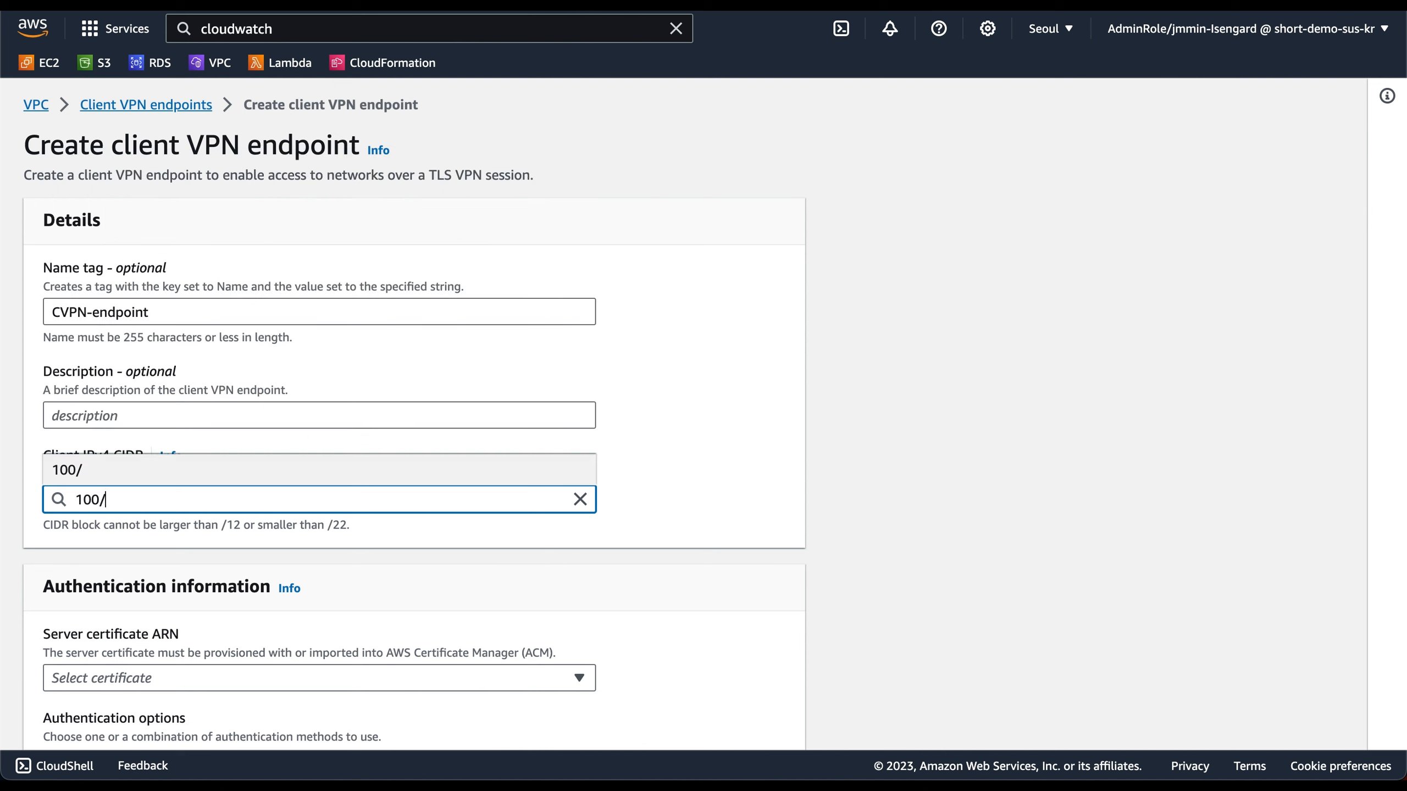
key("BackSpace")
key("BackSpace")
key("BackSpace")
type(".64.0")
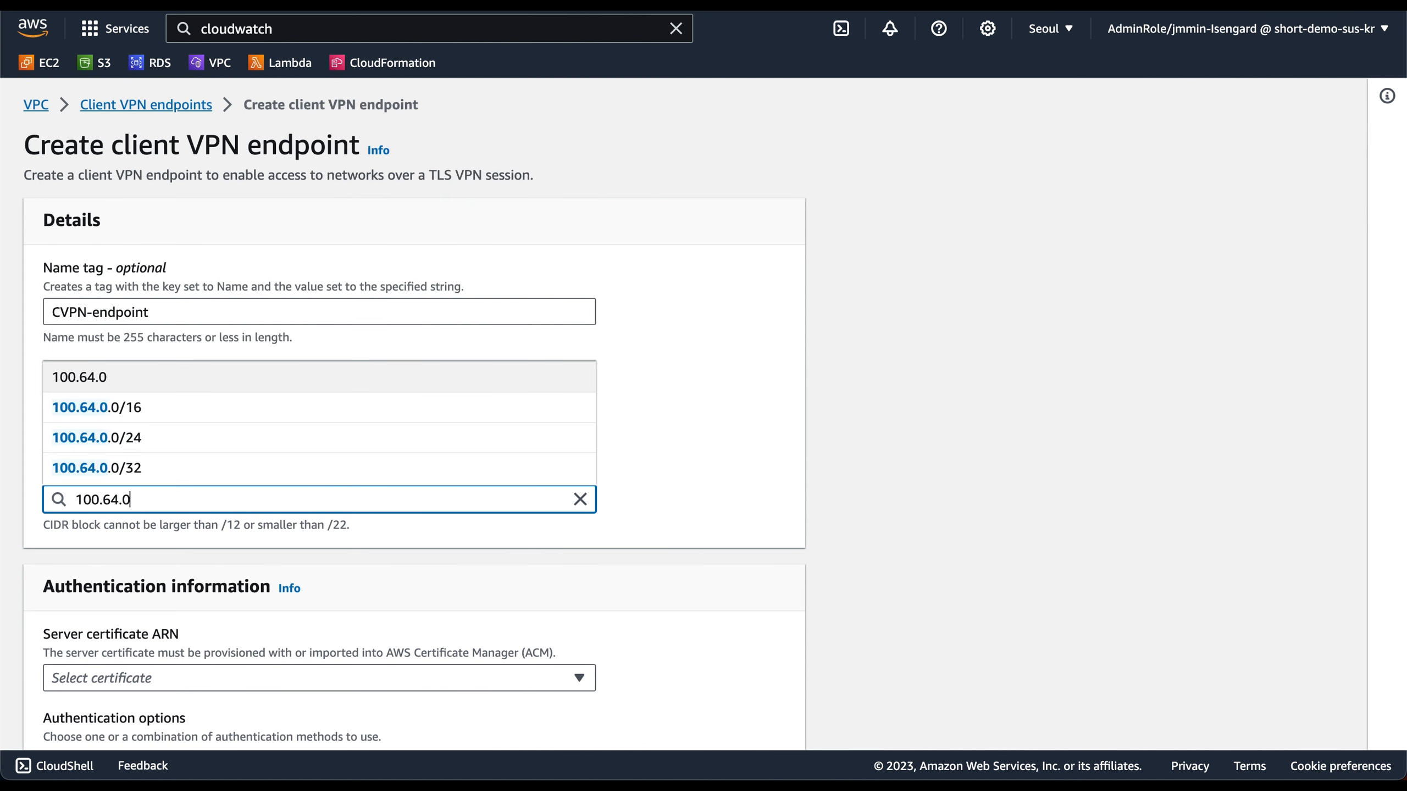
type(".0/22")
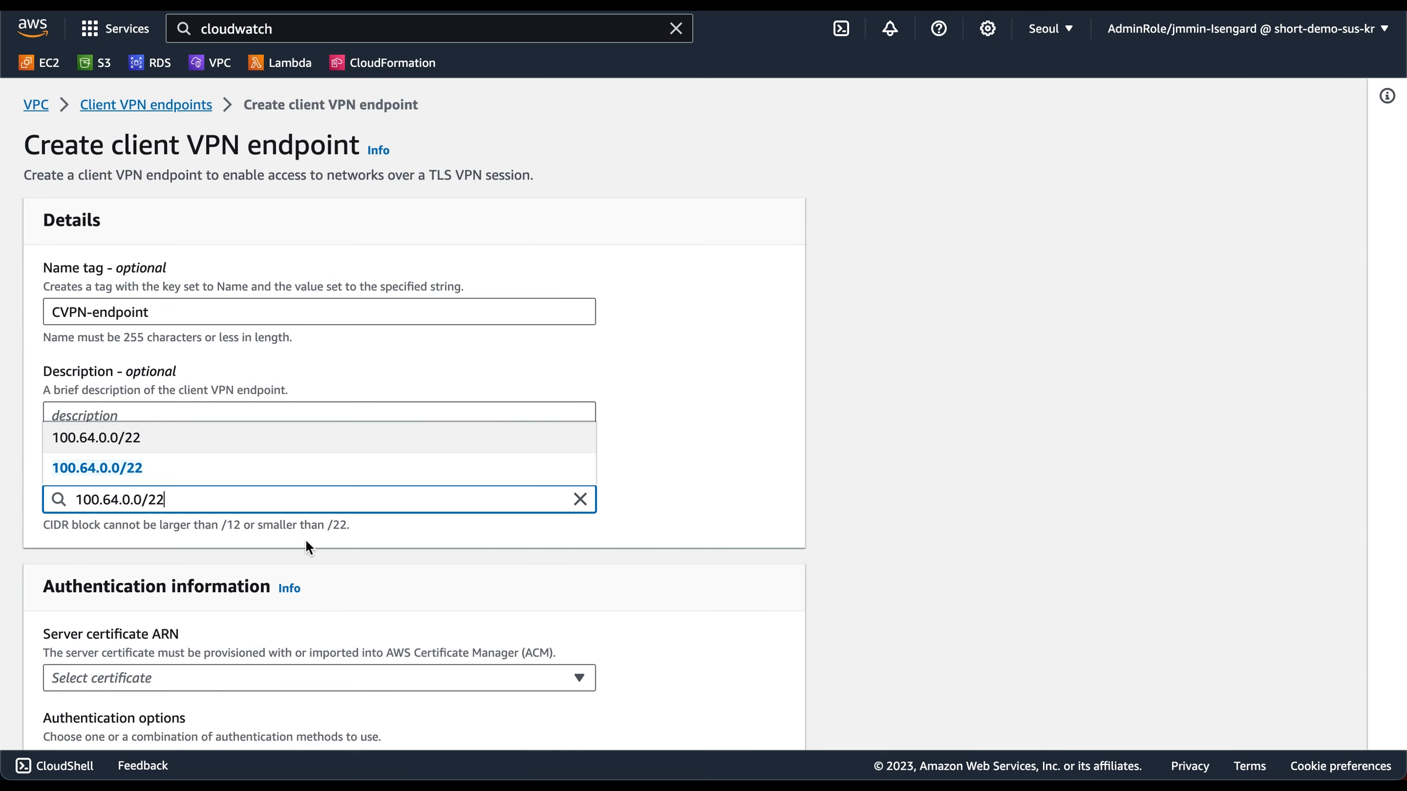
Step: Choose the imported server certificate as the server certificate ARN and enable mutual authentication
scroll(305, 538, "down", 7)
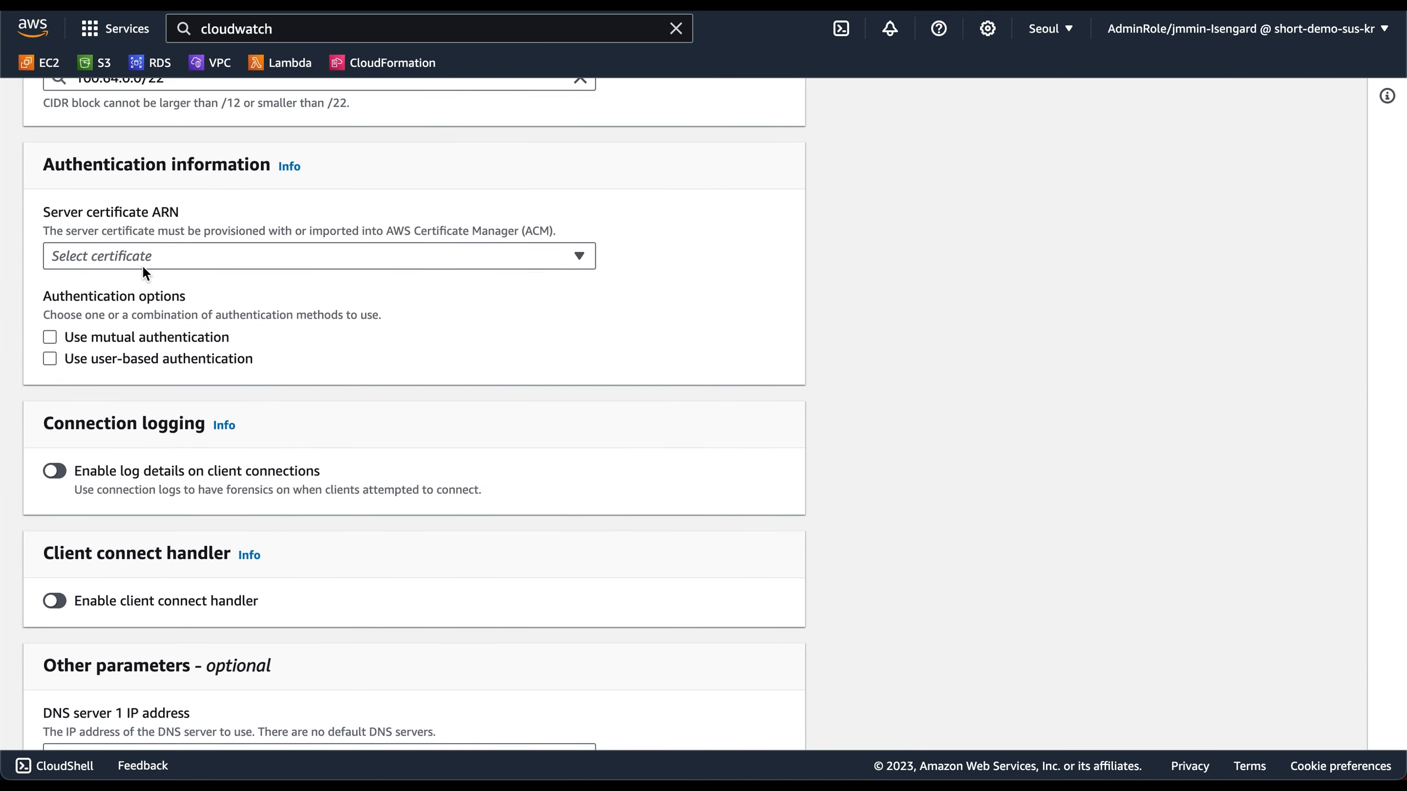
left_click(143, 265)
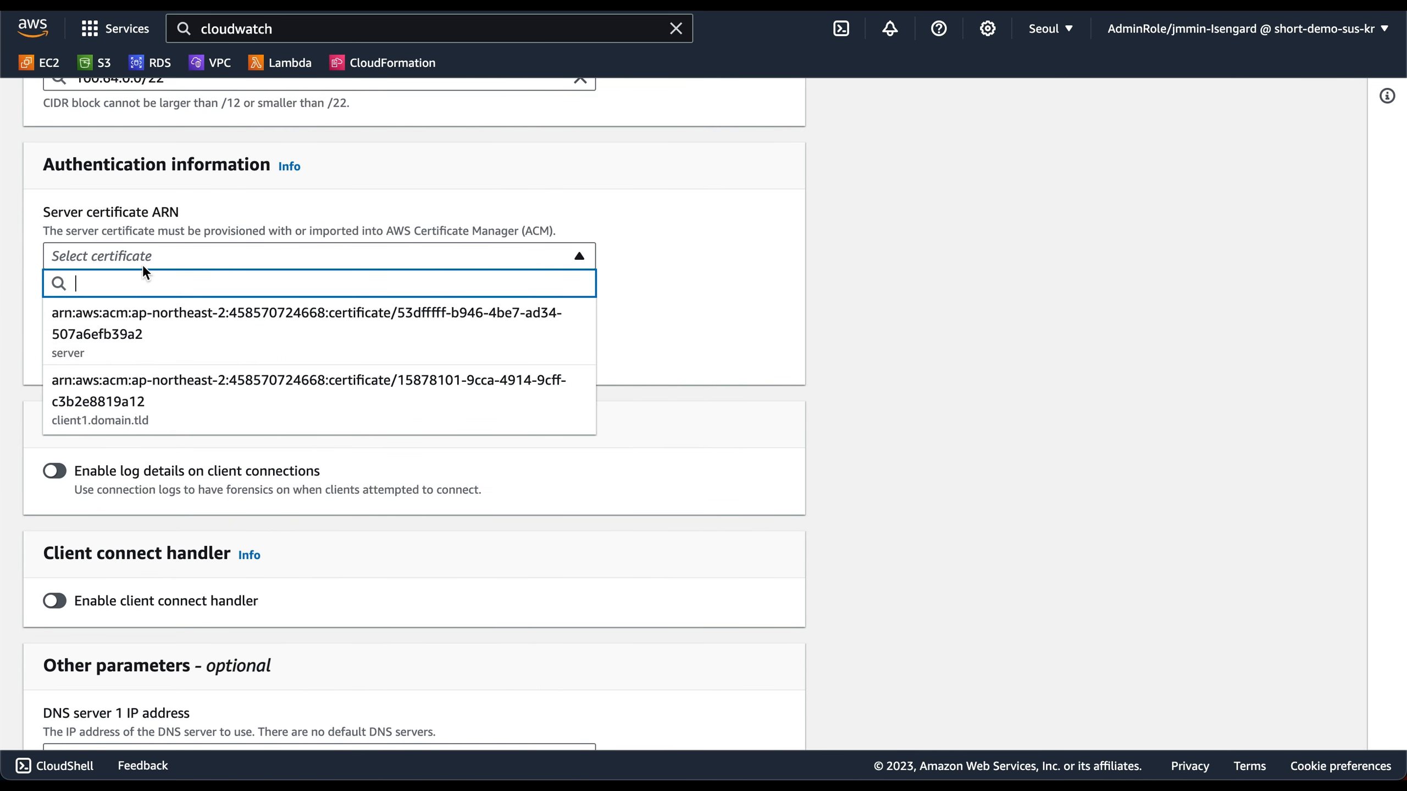
left_click(82, 366)
left_click(90, 339)
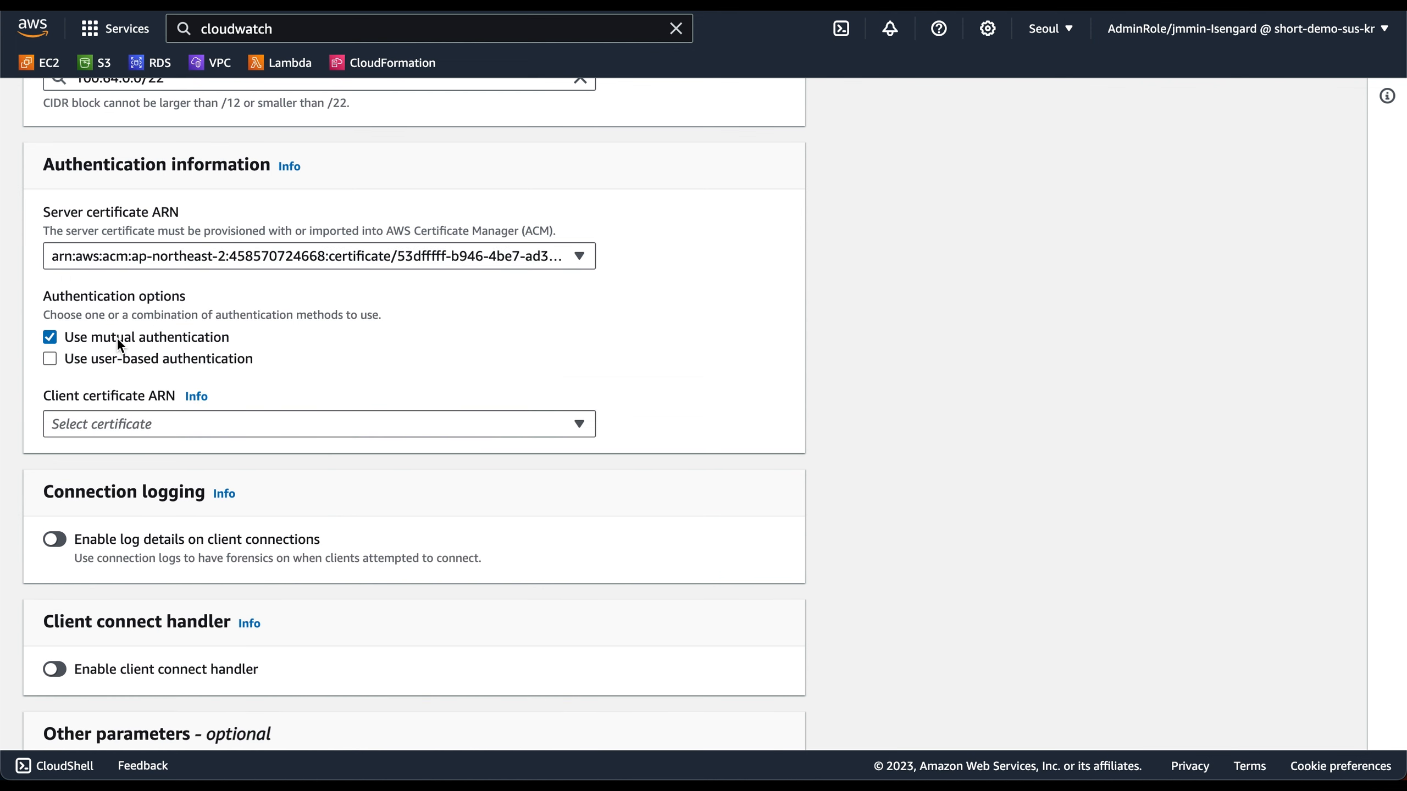
Step: Choose the client1.domain.tld certificate as the client certificate ARN and enable connection logging to the /aws/ClientVPNLogs log group
left_click(112, 422)
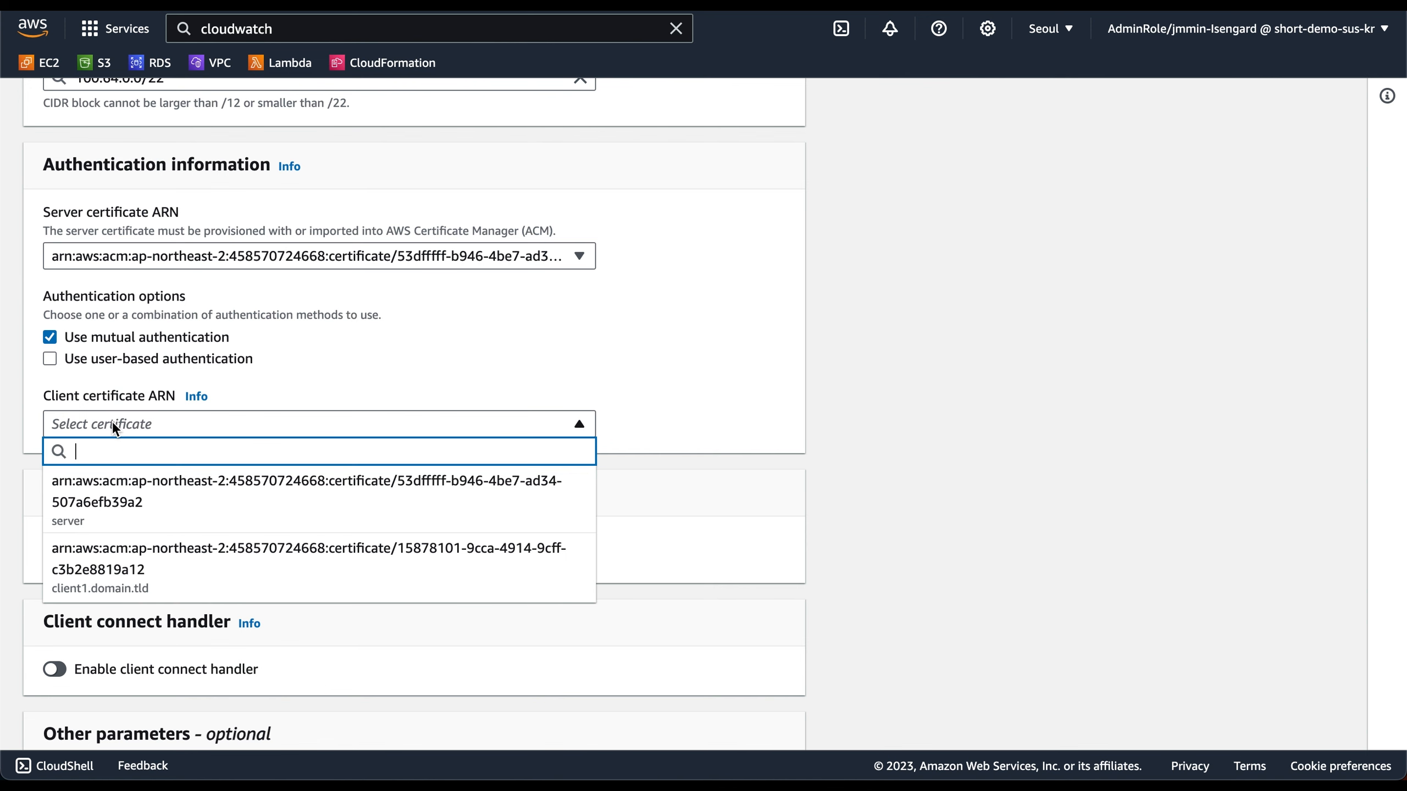
left_click(102, 599)
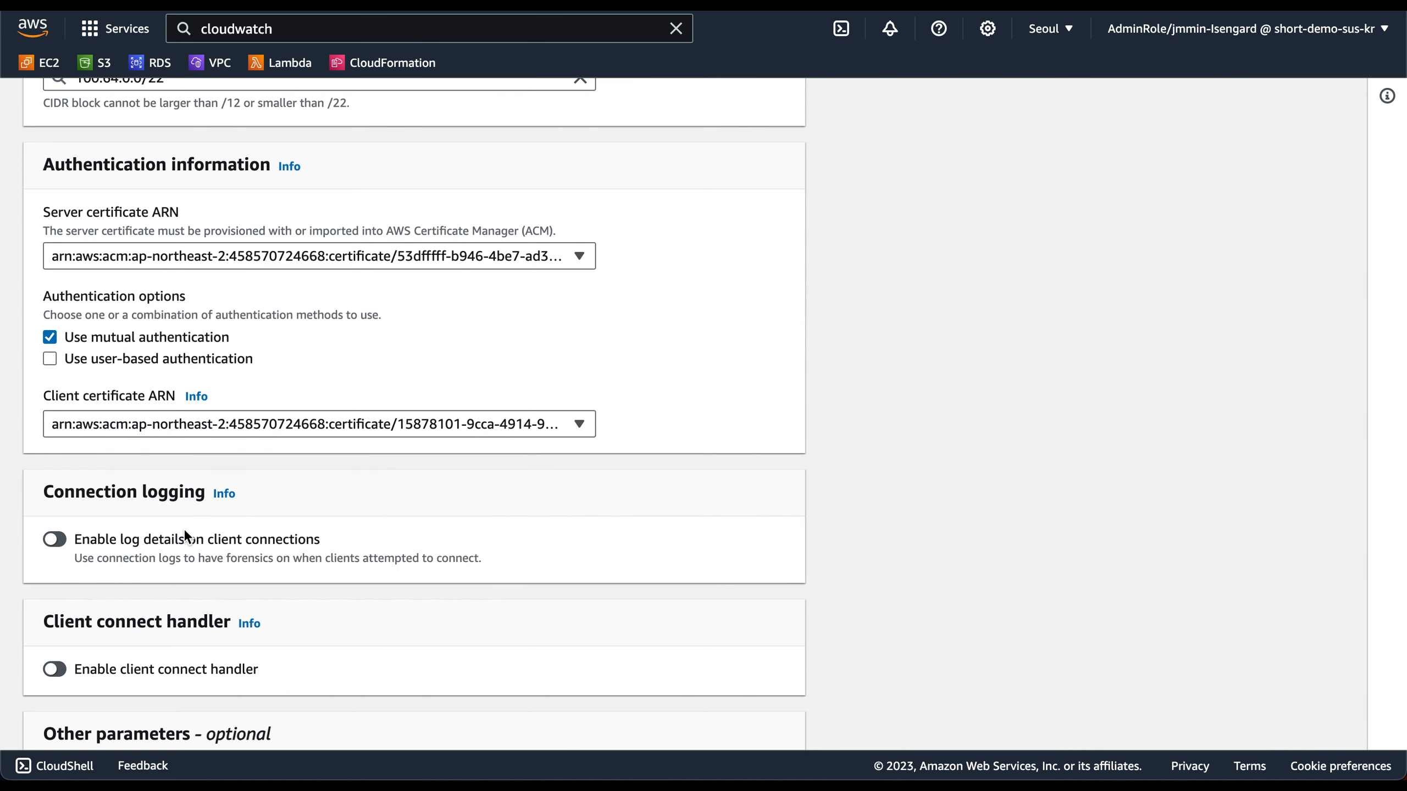
scroll(185, 533, "down", 4)
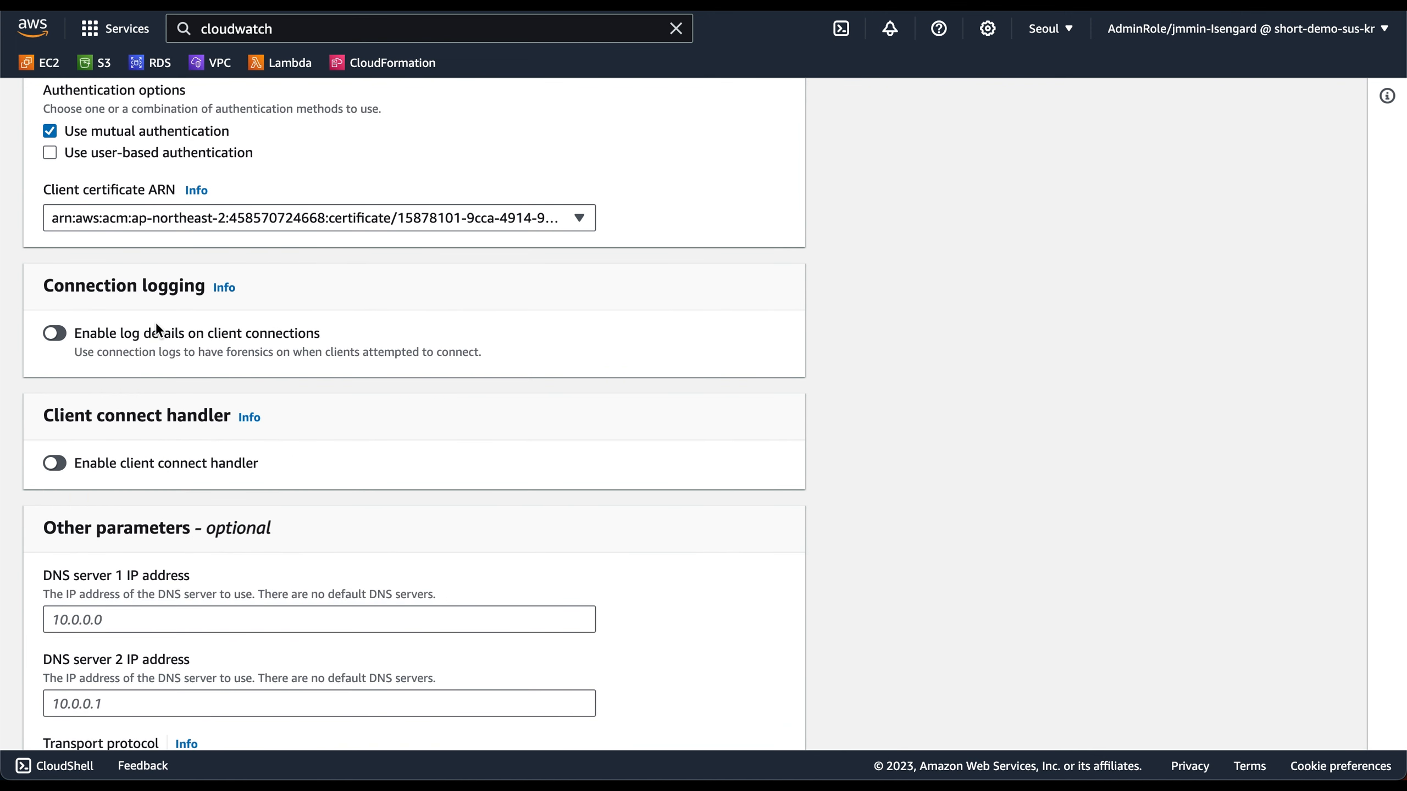
left_click(55, 333)
left_click(72, 438)
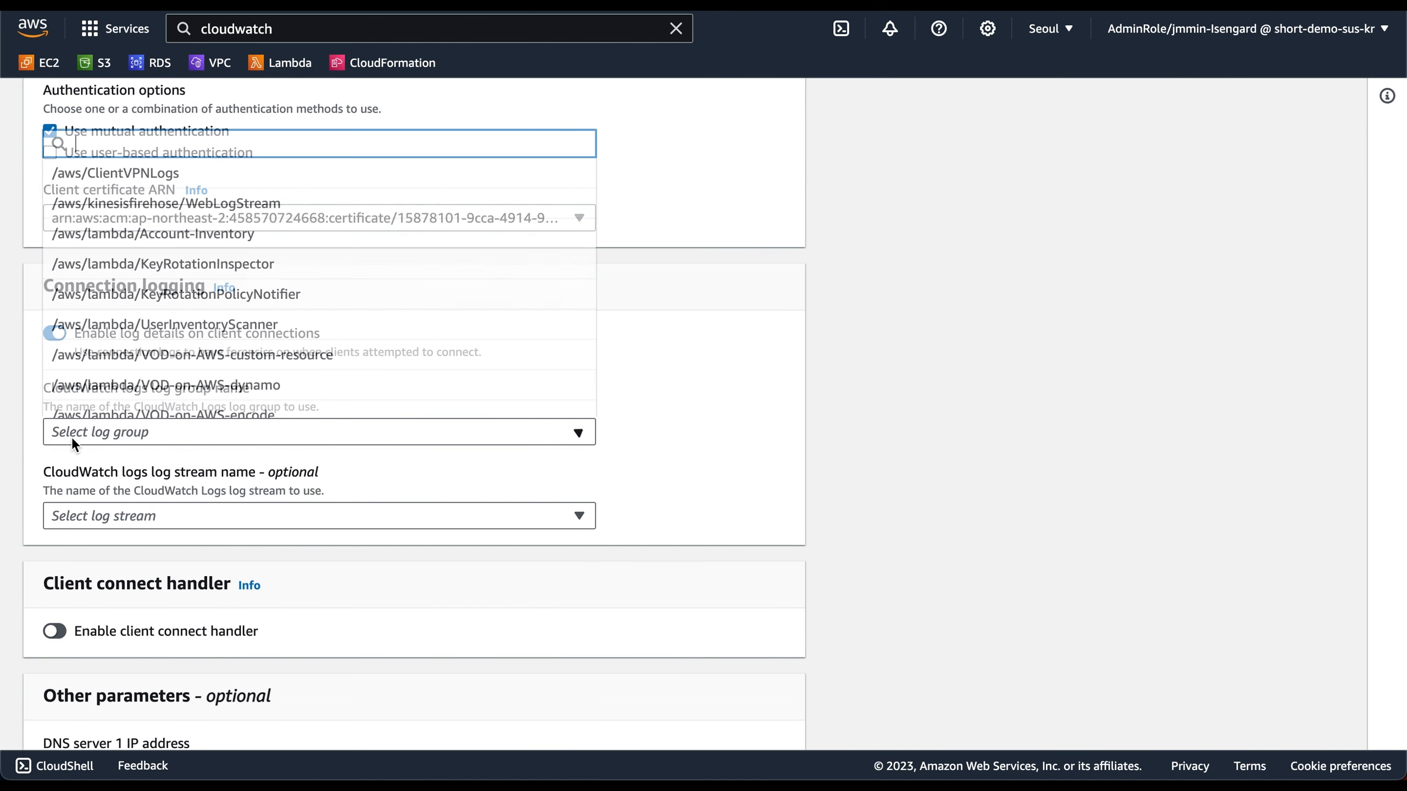
left_click(150, 178)
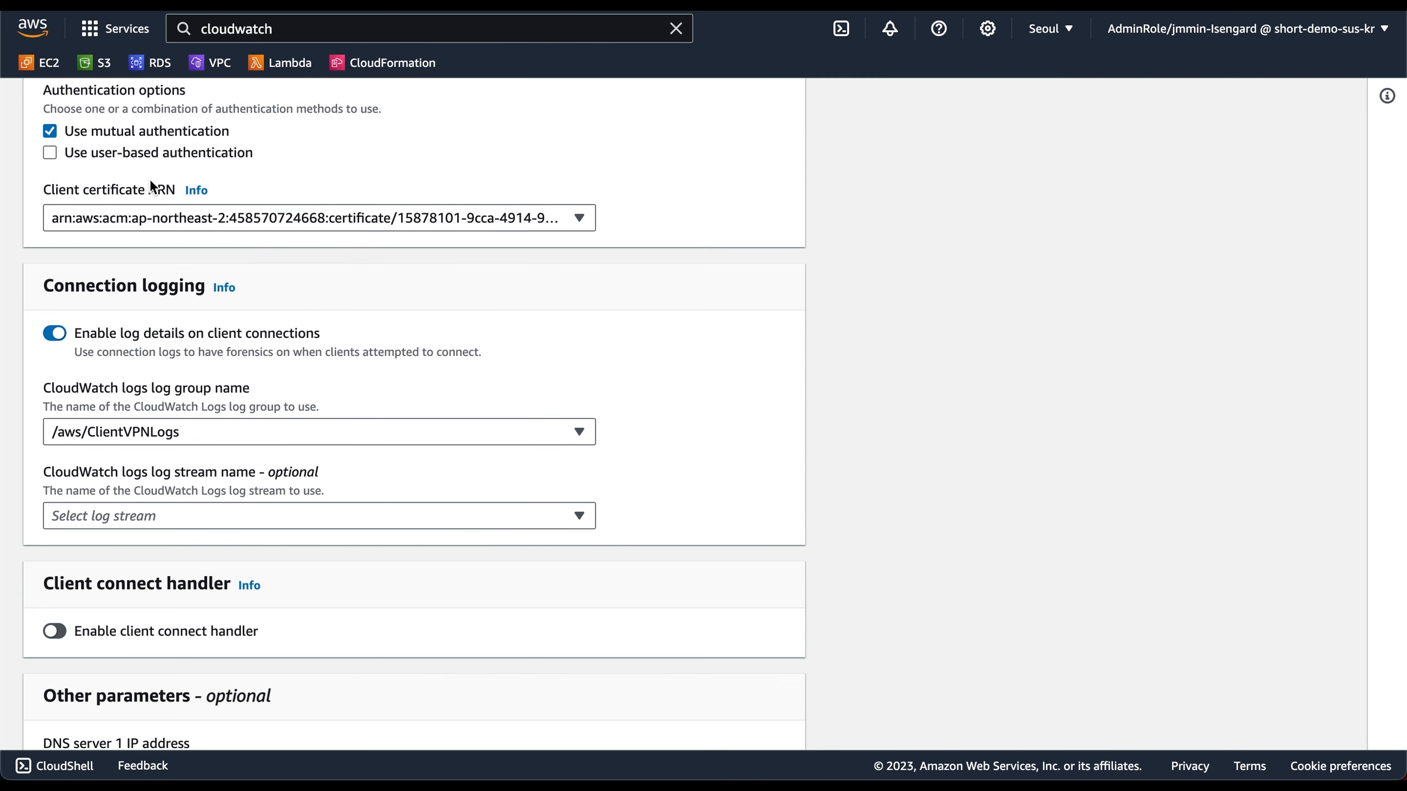
Step: Enable split-tunnel and assign clientVPN-vpc with its default security group to the endpoint
scroll(167, 438, "down", 10)
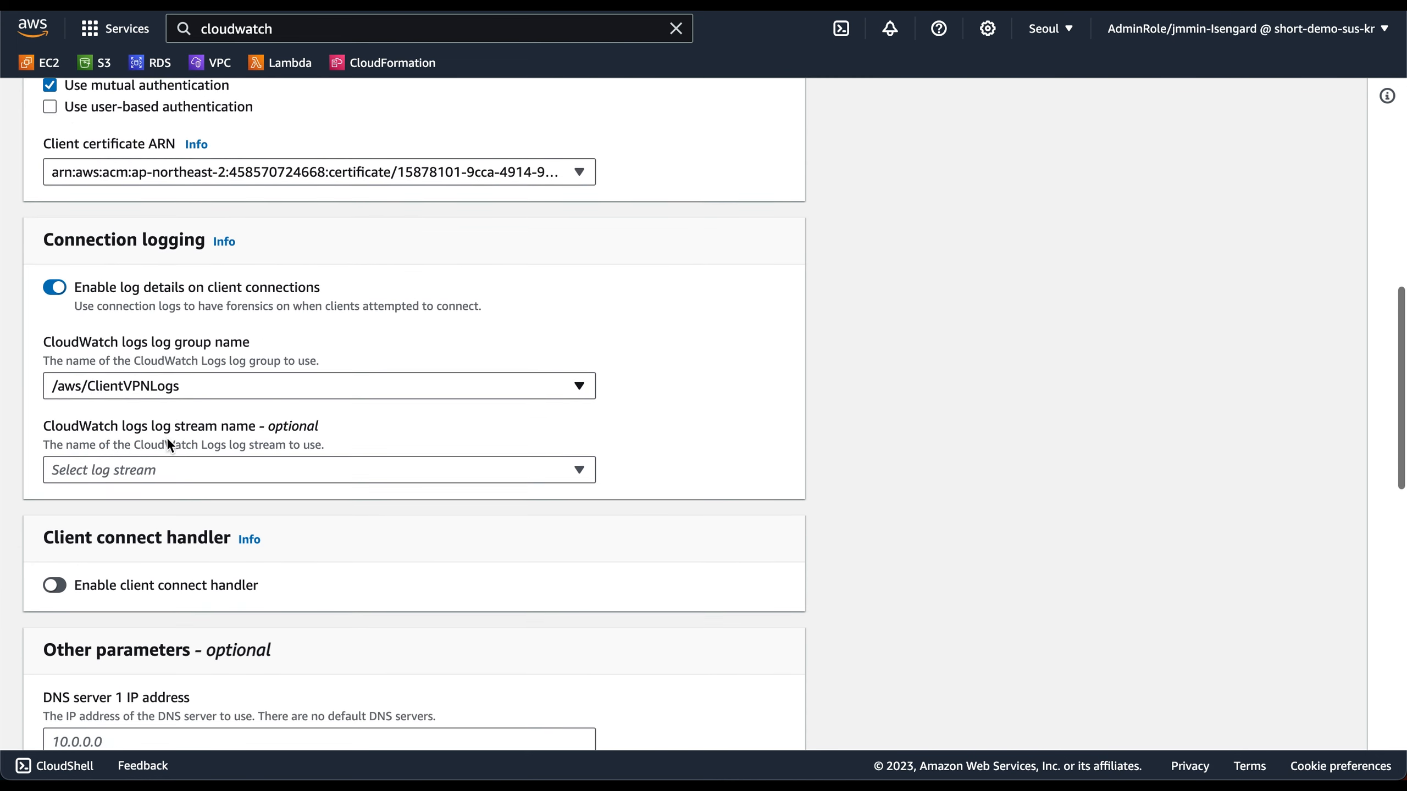
scroll(167, 438, "down", 2)
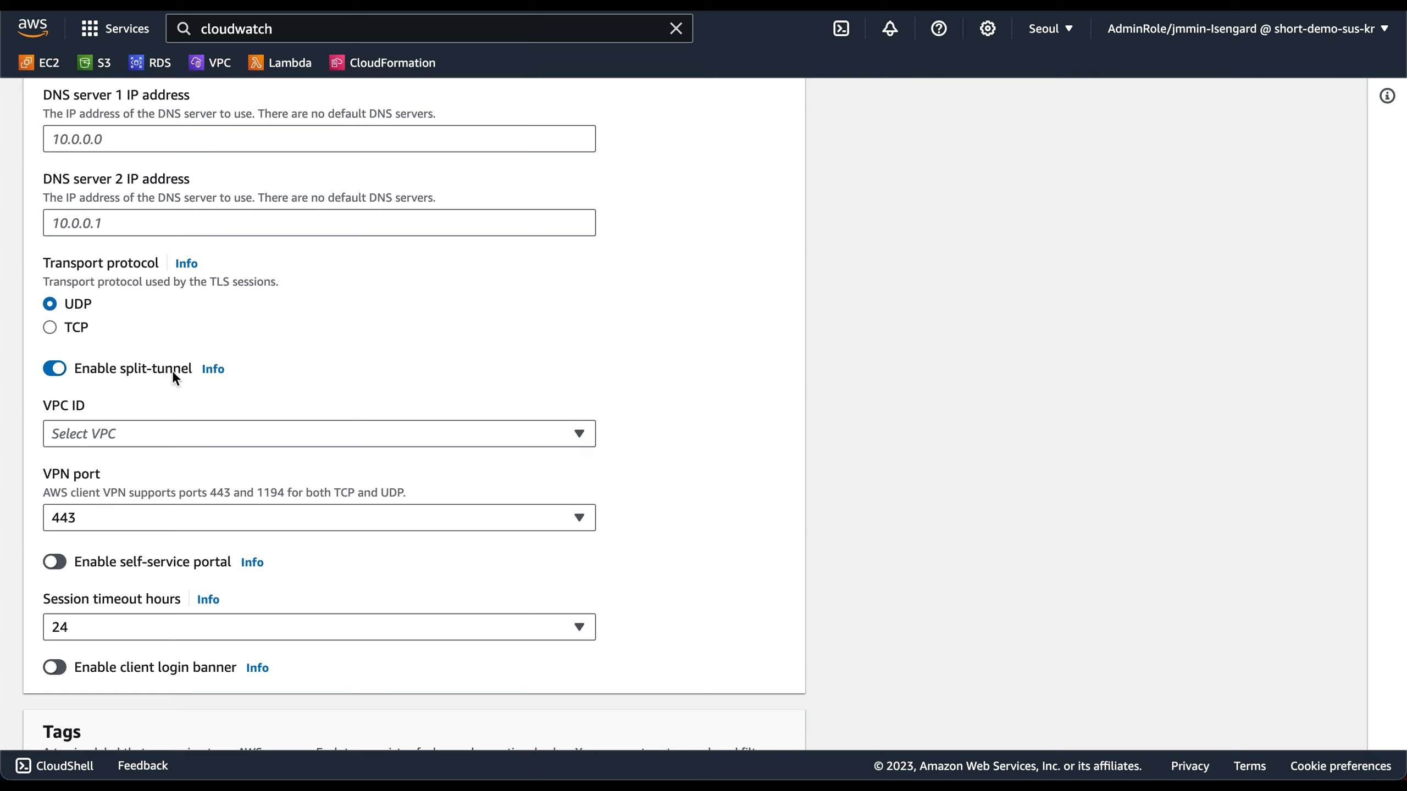
left_click(128, 434)
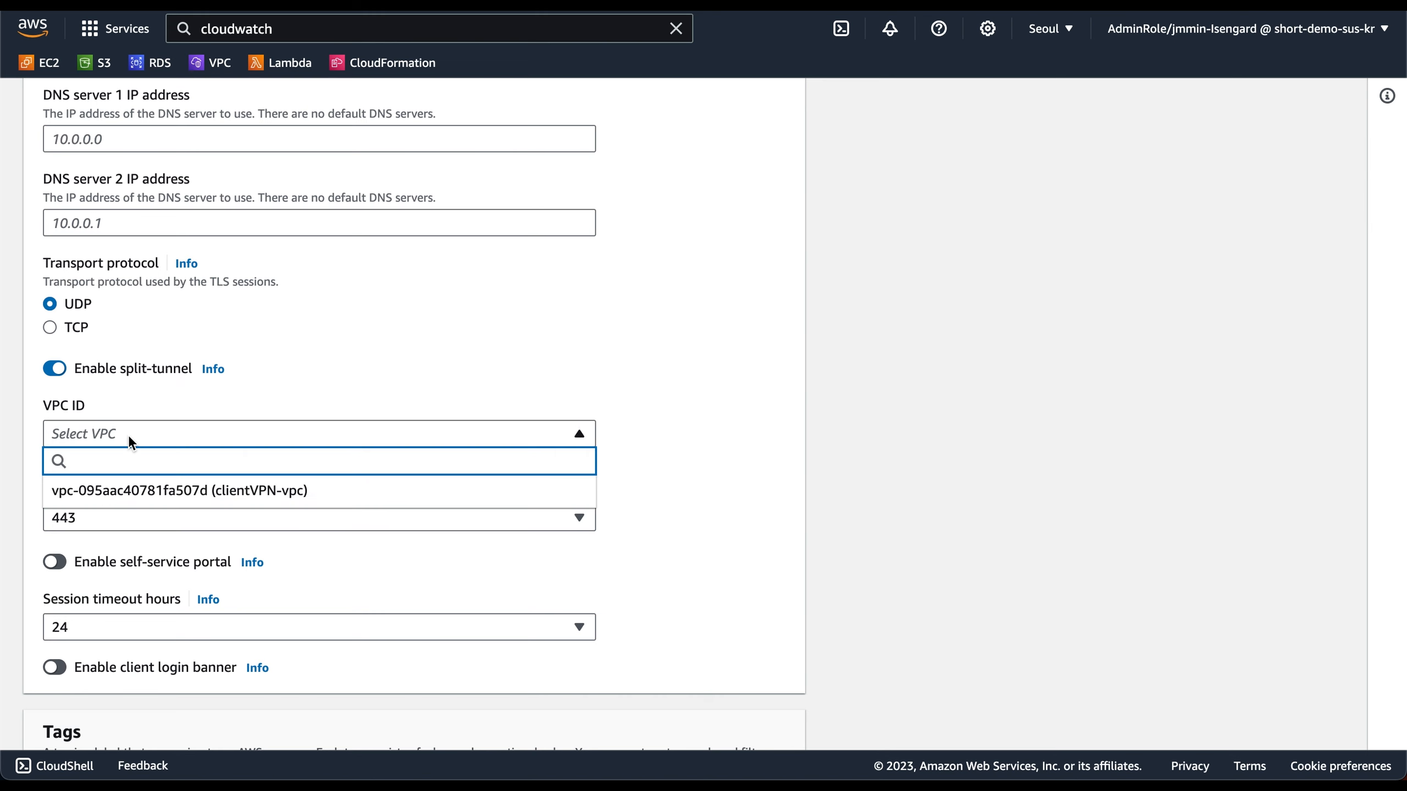
left_click(104, 490)
left_click(100, 511)
left_click(101, 577)
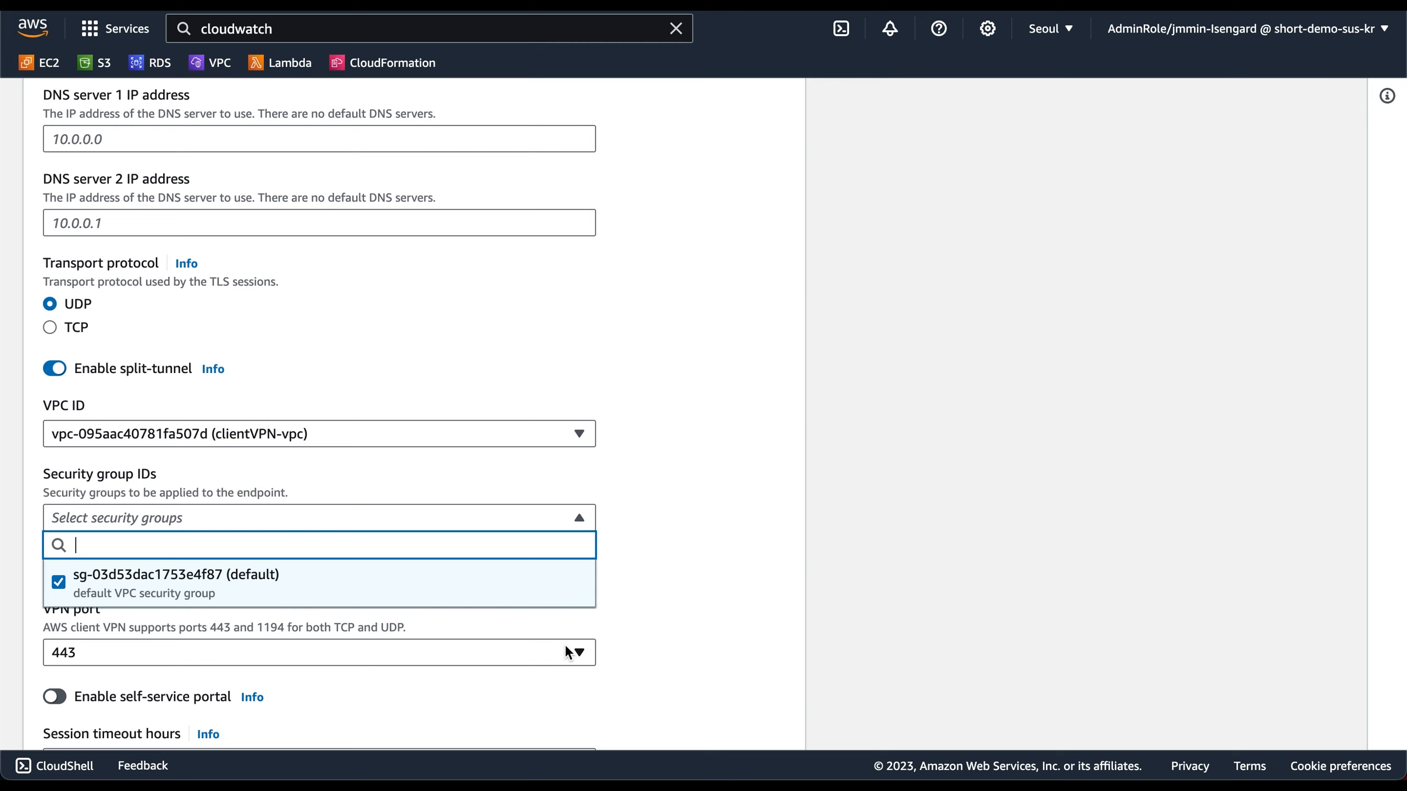
left_click(583, 636)
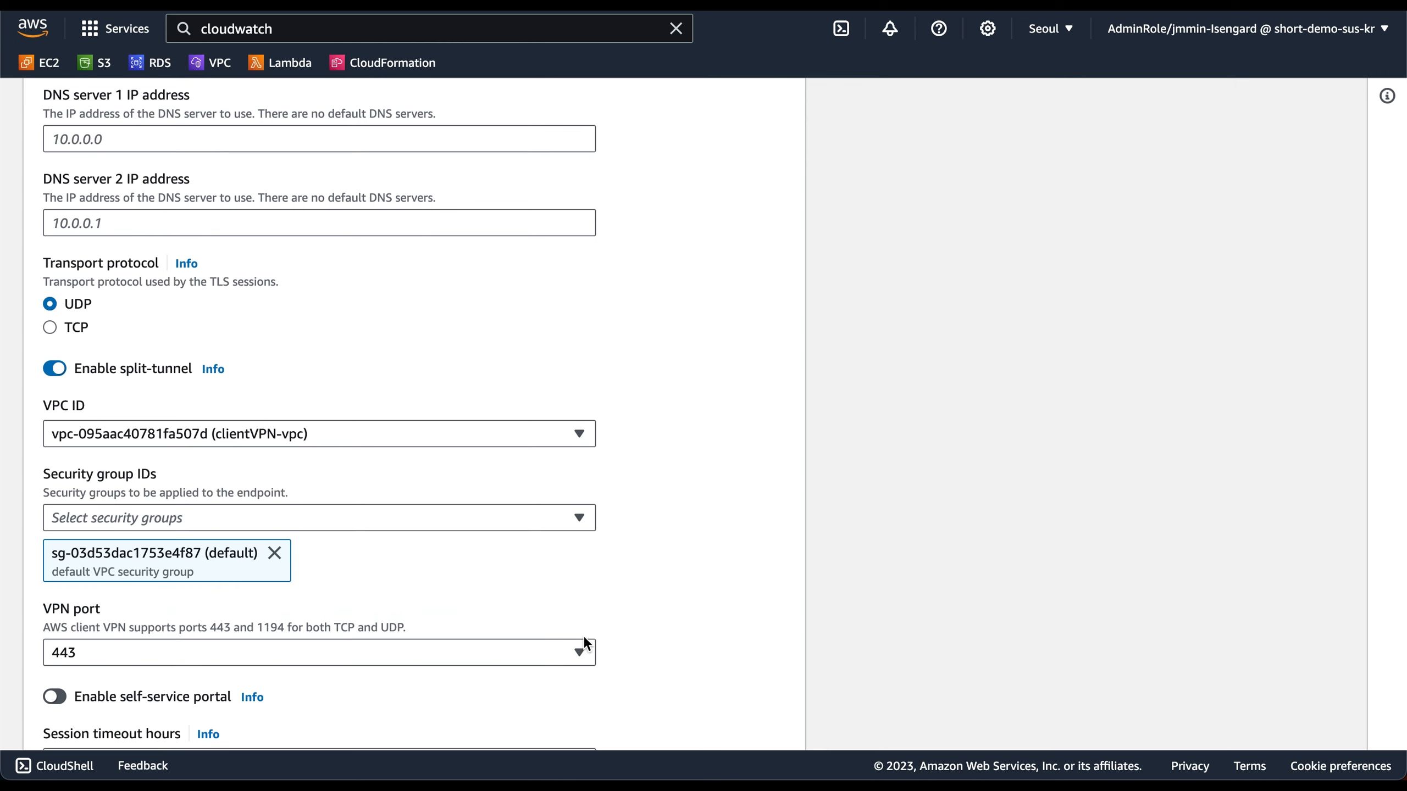
Step: Create the client VPN endpoint, keeping the remaining optional parameters at their defaults
scroll(527, 615, "down", 6)
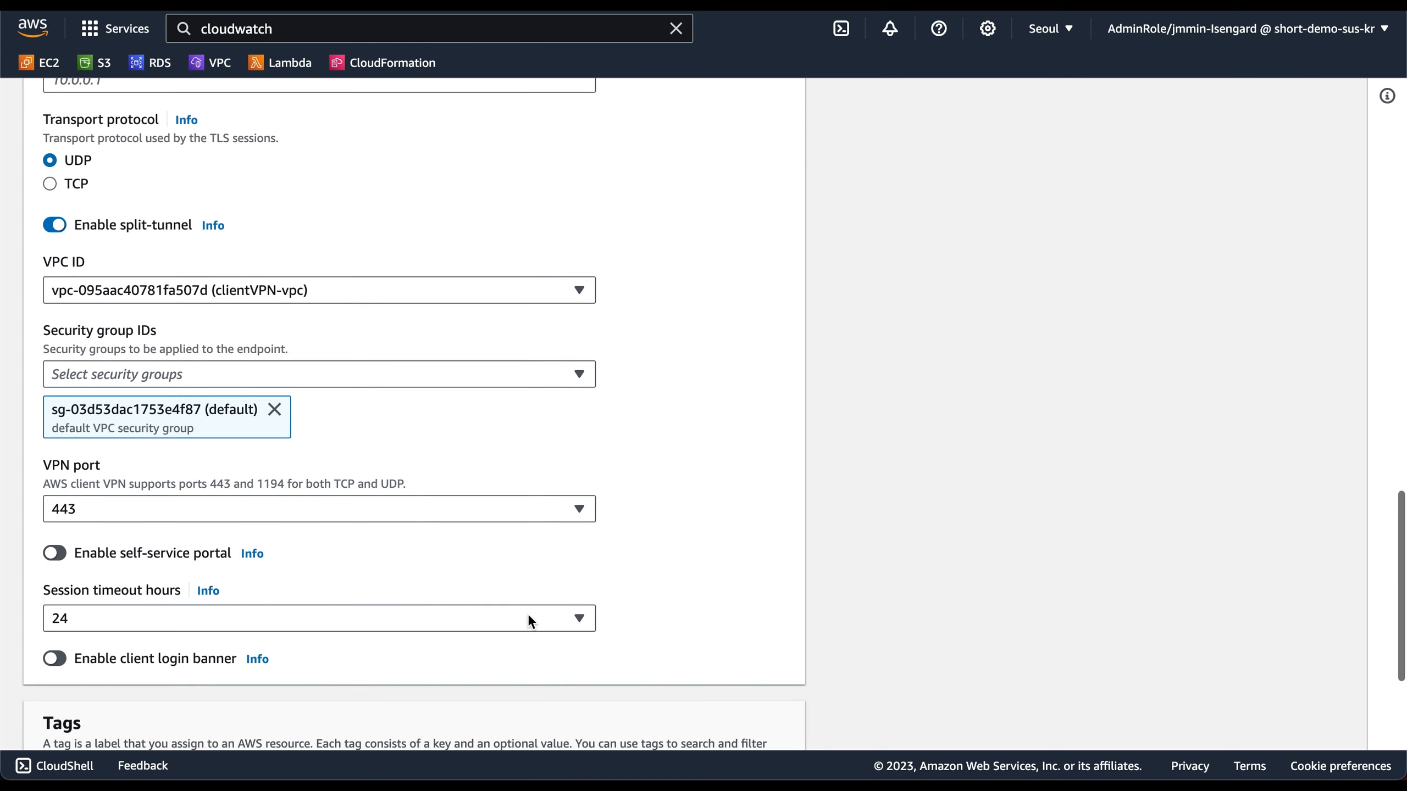
scroll(527, 613, "down", 1)
left_click(710, 721)
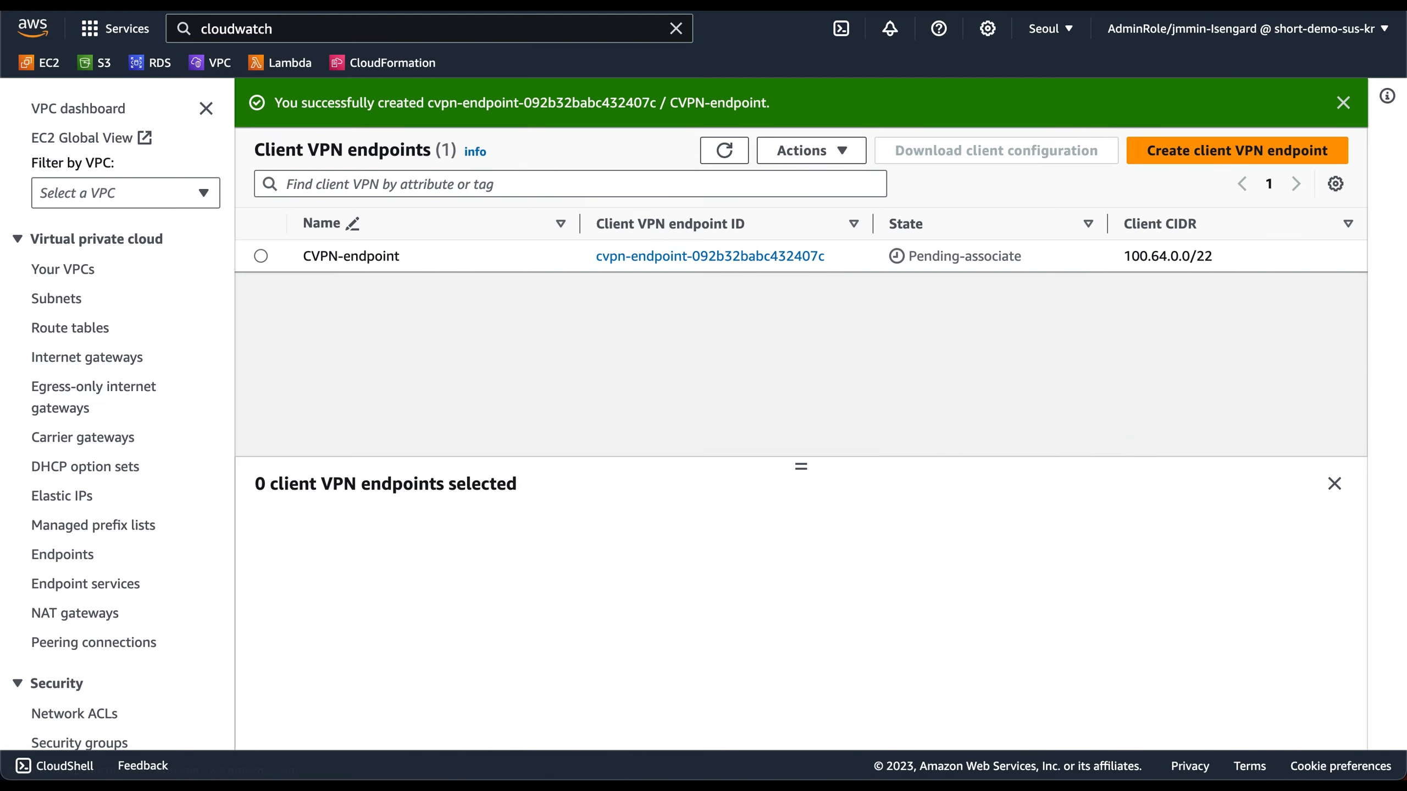
Step: Associate the clientVPN-subnet-private3-ap-northeast-2a subnet of clientVPN-vpc with CVPN-endpoint as a target network
left_click(401, 255)
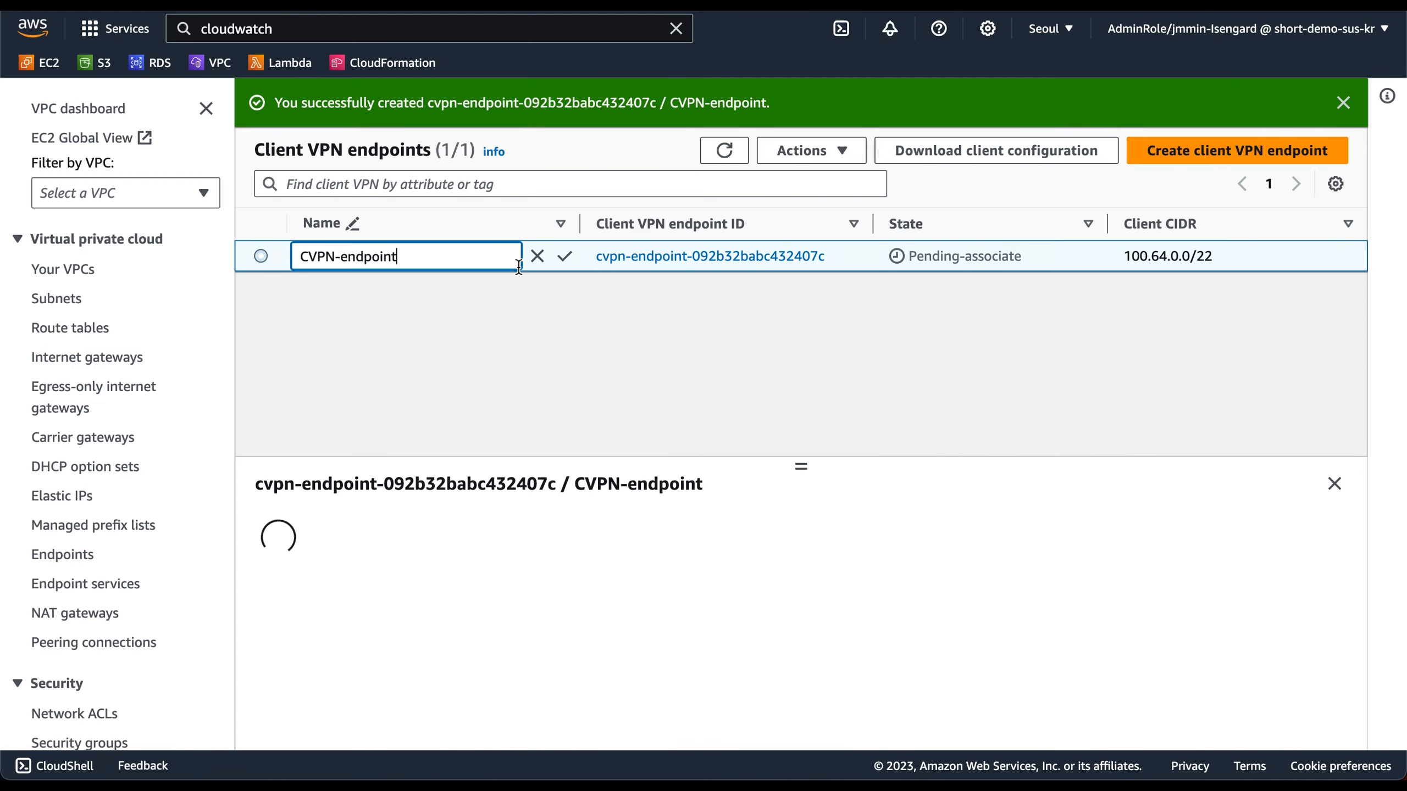
left_click(398, 532)
left_click_drag(800, 467, 815, 331)
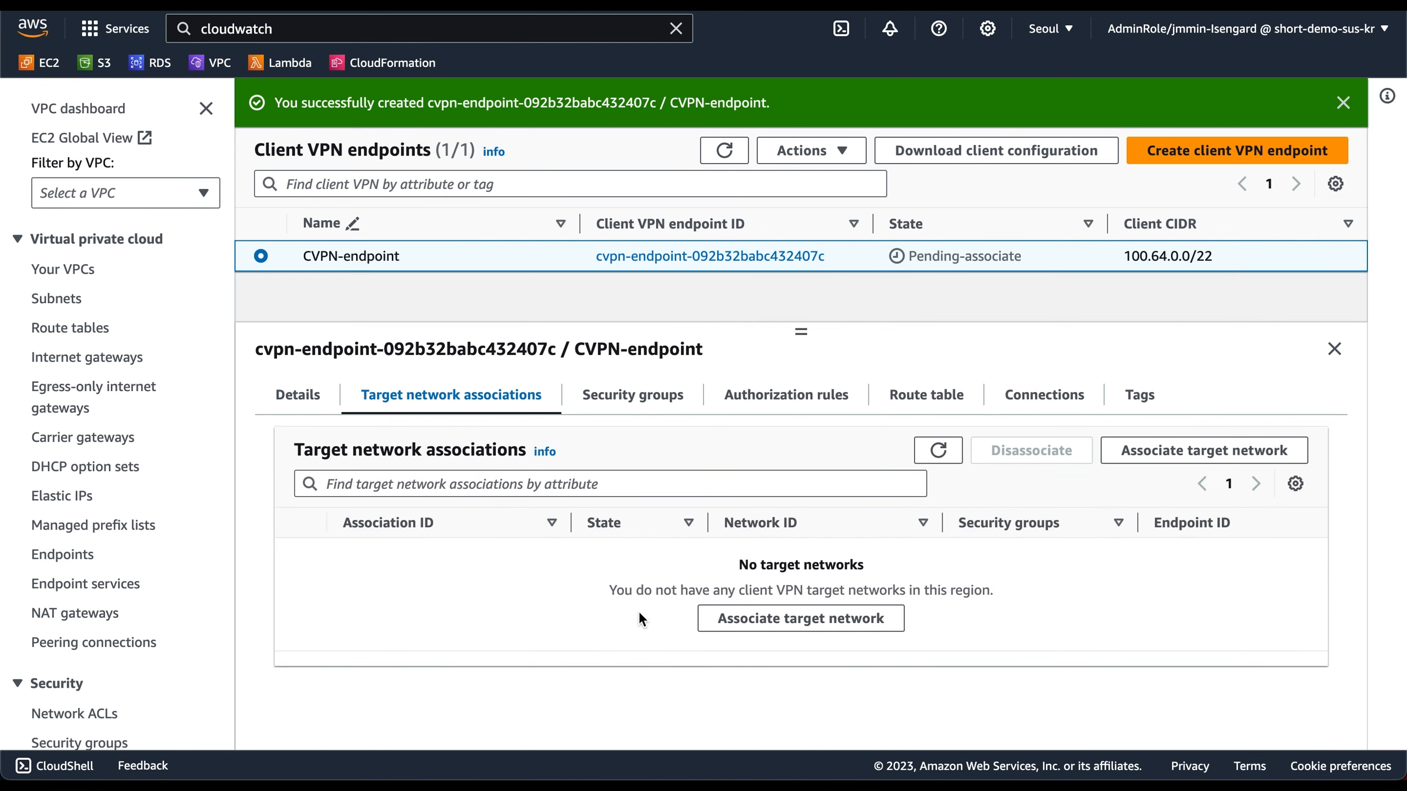
left_click(1202, 452)
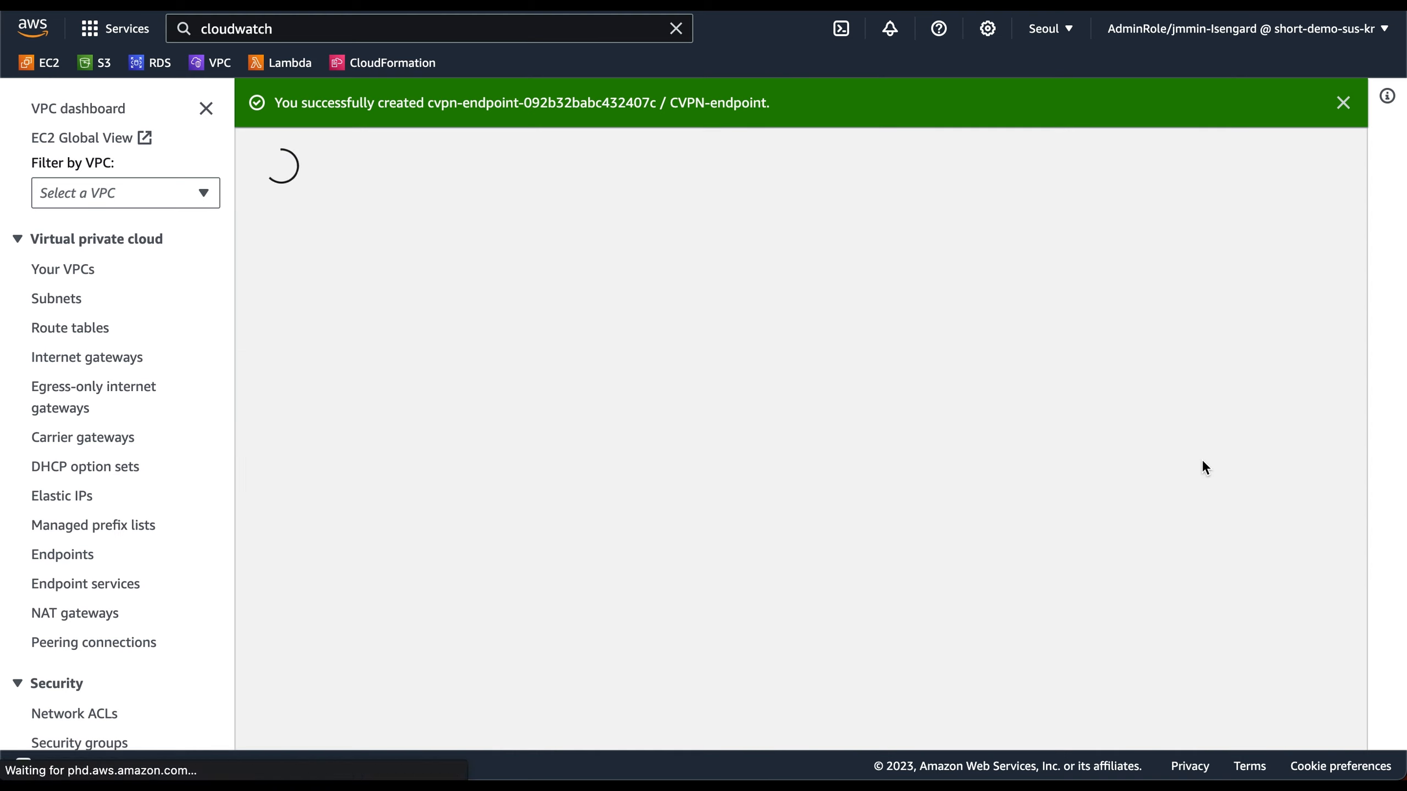
left_click(286, 370)
left_click(275, 427)
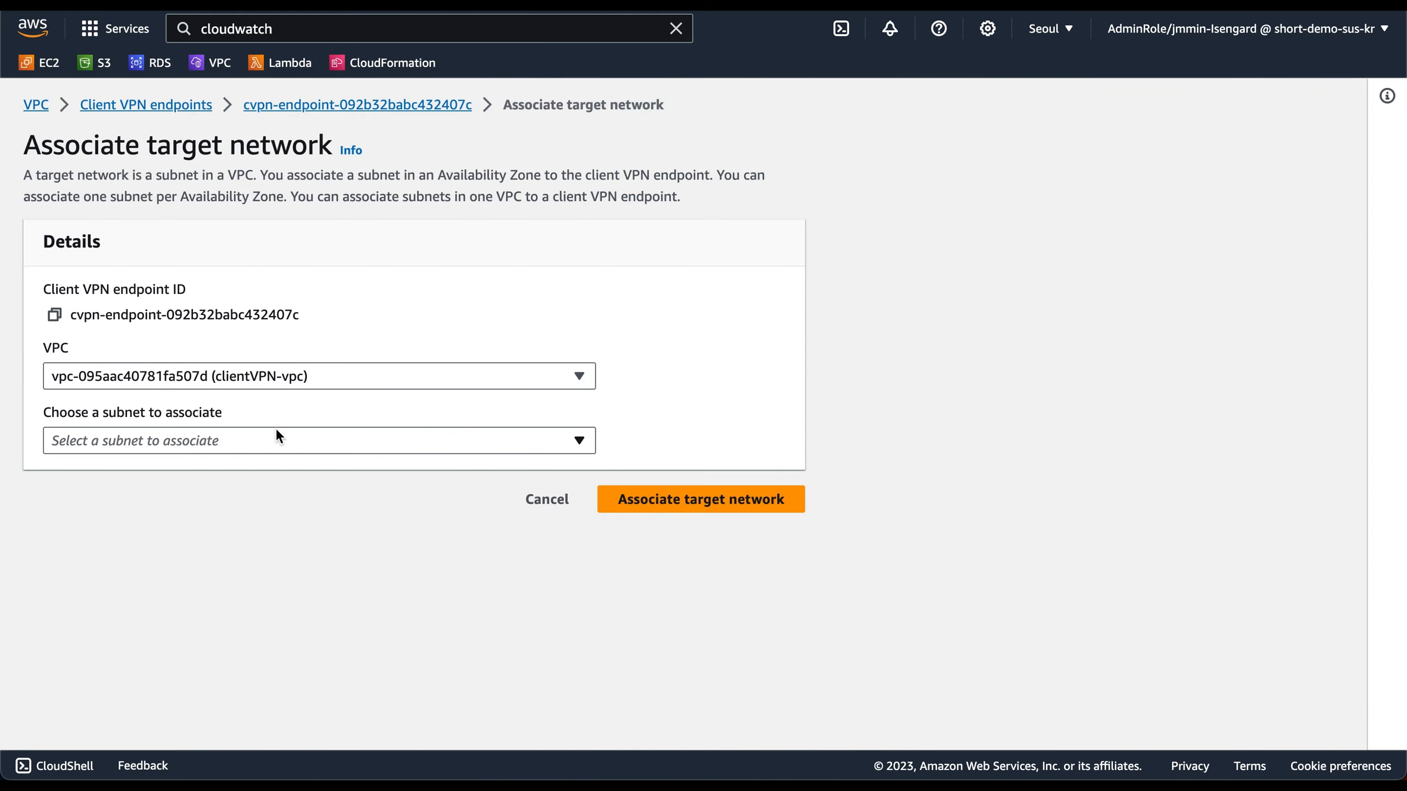
left_click(271, 440)
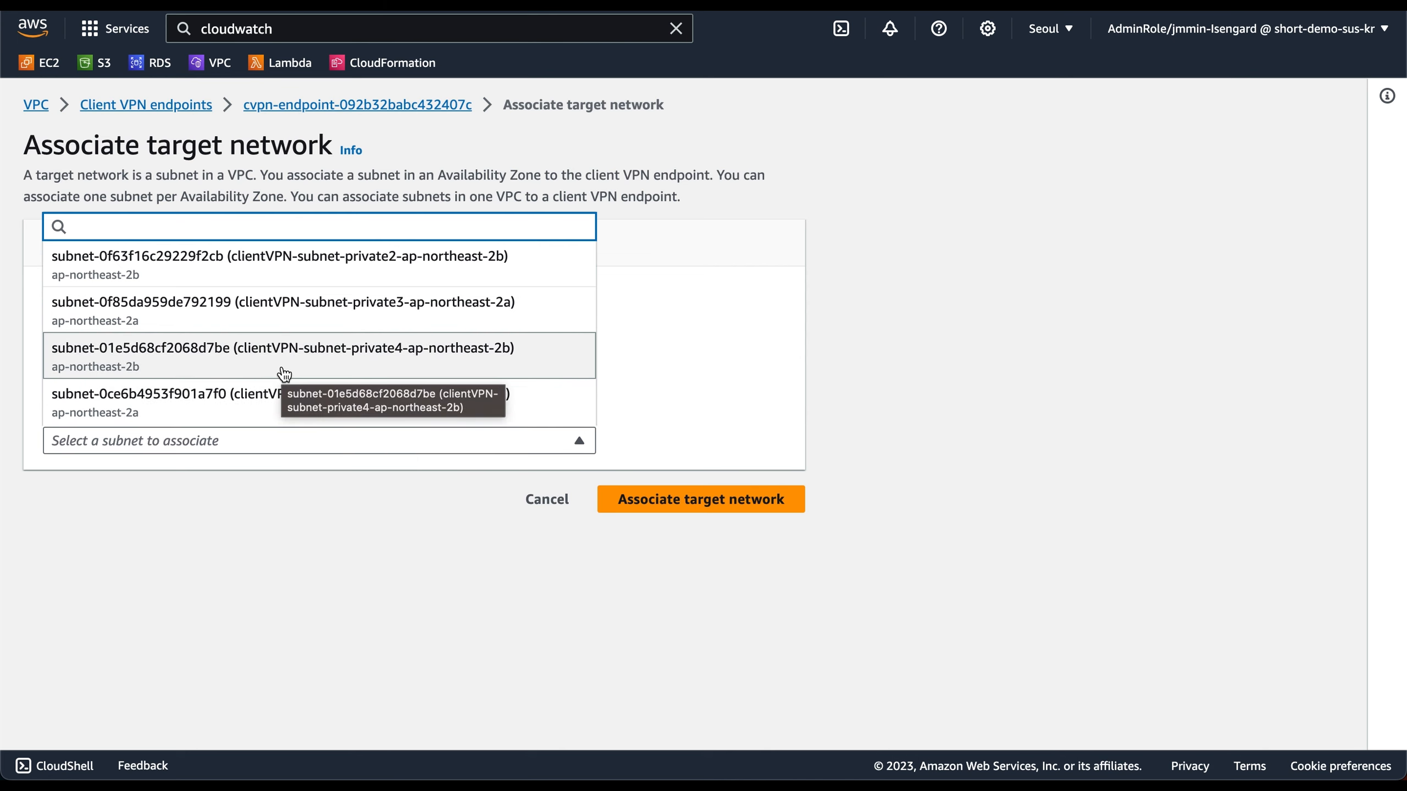
left_click(291, 327)
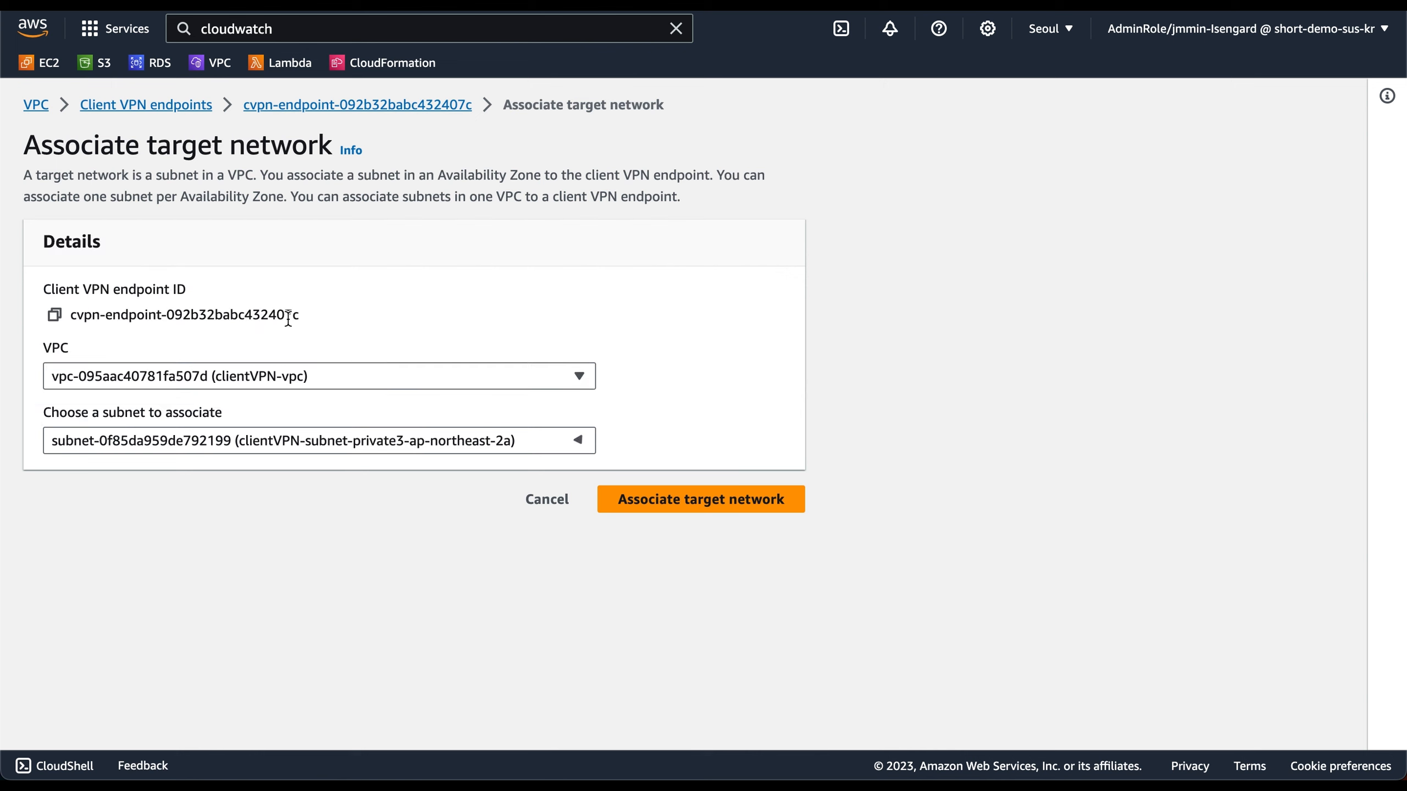
left_click(669, 498)
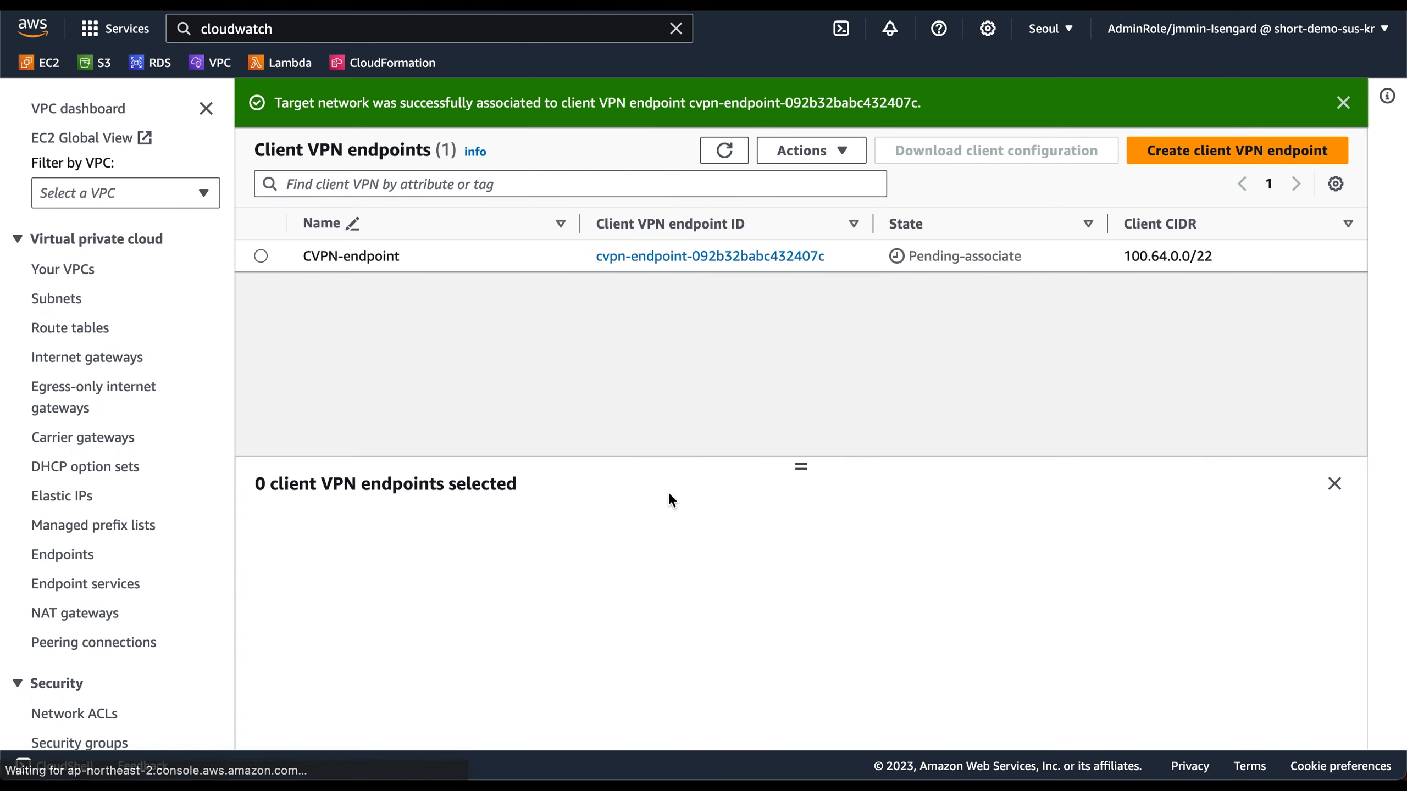
Step: Associate the clientVPN-subnet-private4-ap-northeast-2b subnet of clientVPN-vpc with CVPN-endpoint as a second target network
left_click(477, 260)
left_click(399, 530)
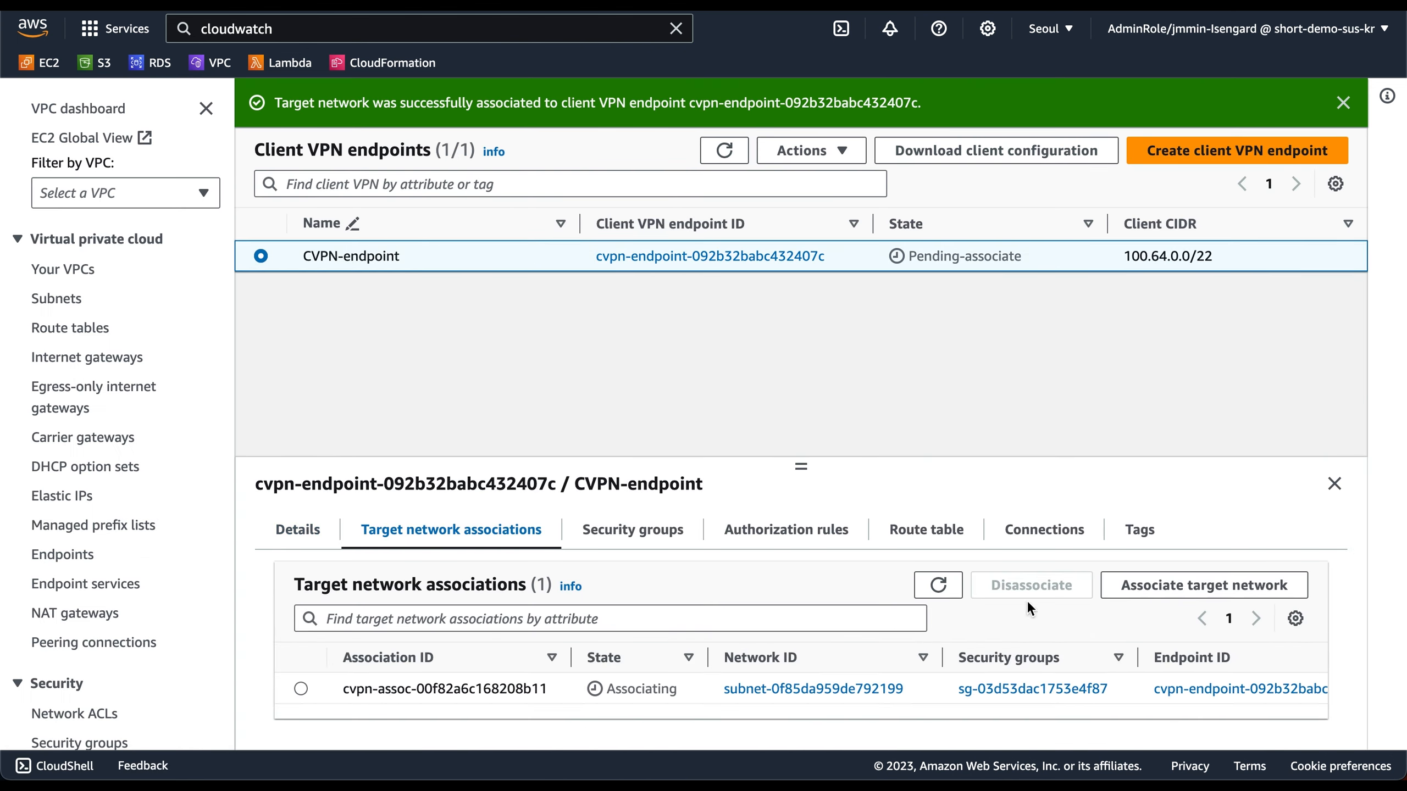
left_click(1146, 585)
left_click(235, 377)
left_click(210, 441)
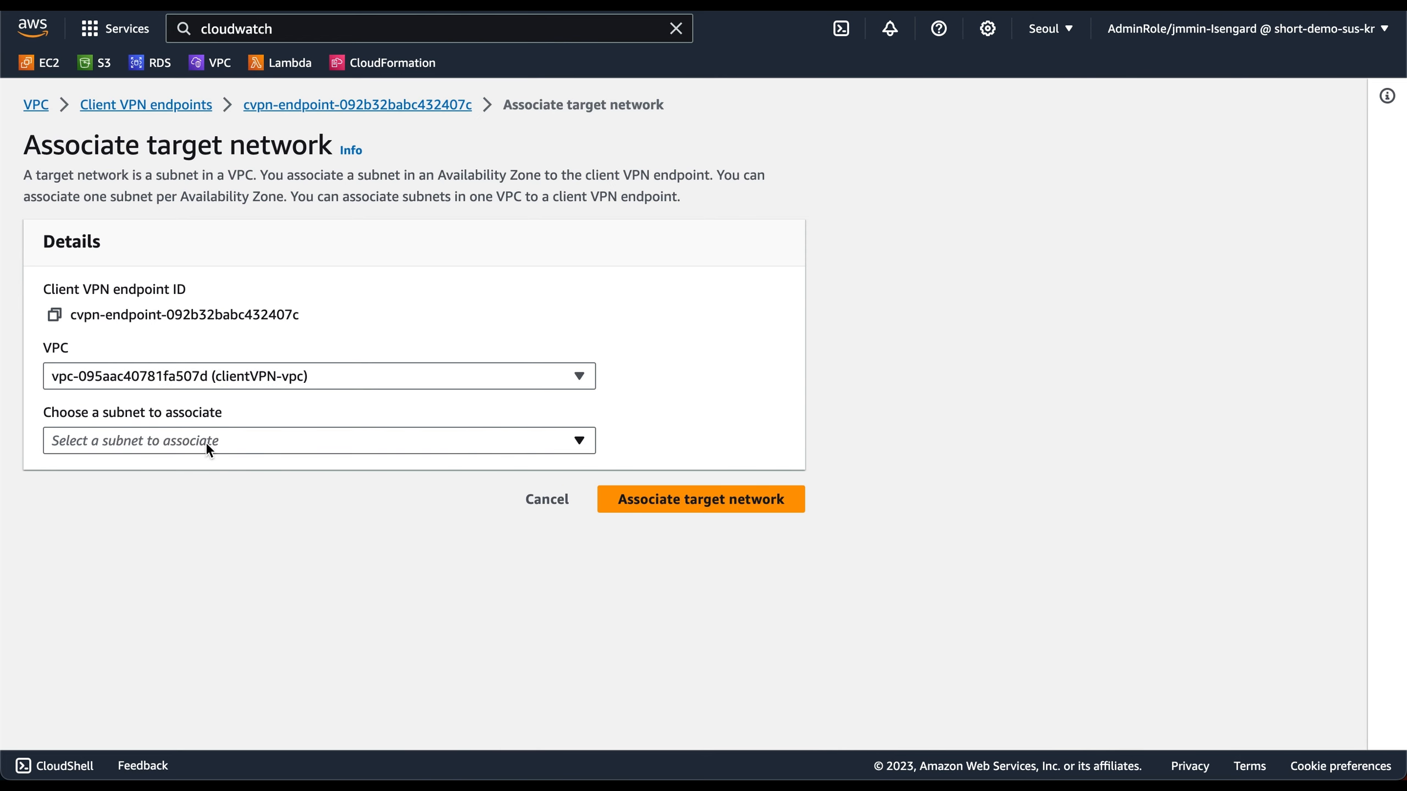
left_click(205, 442)
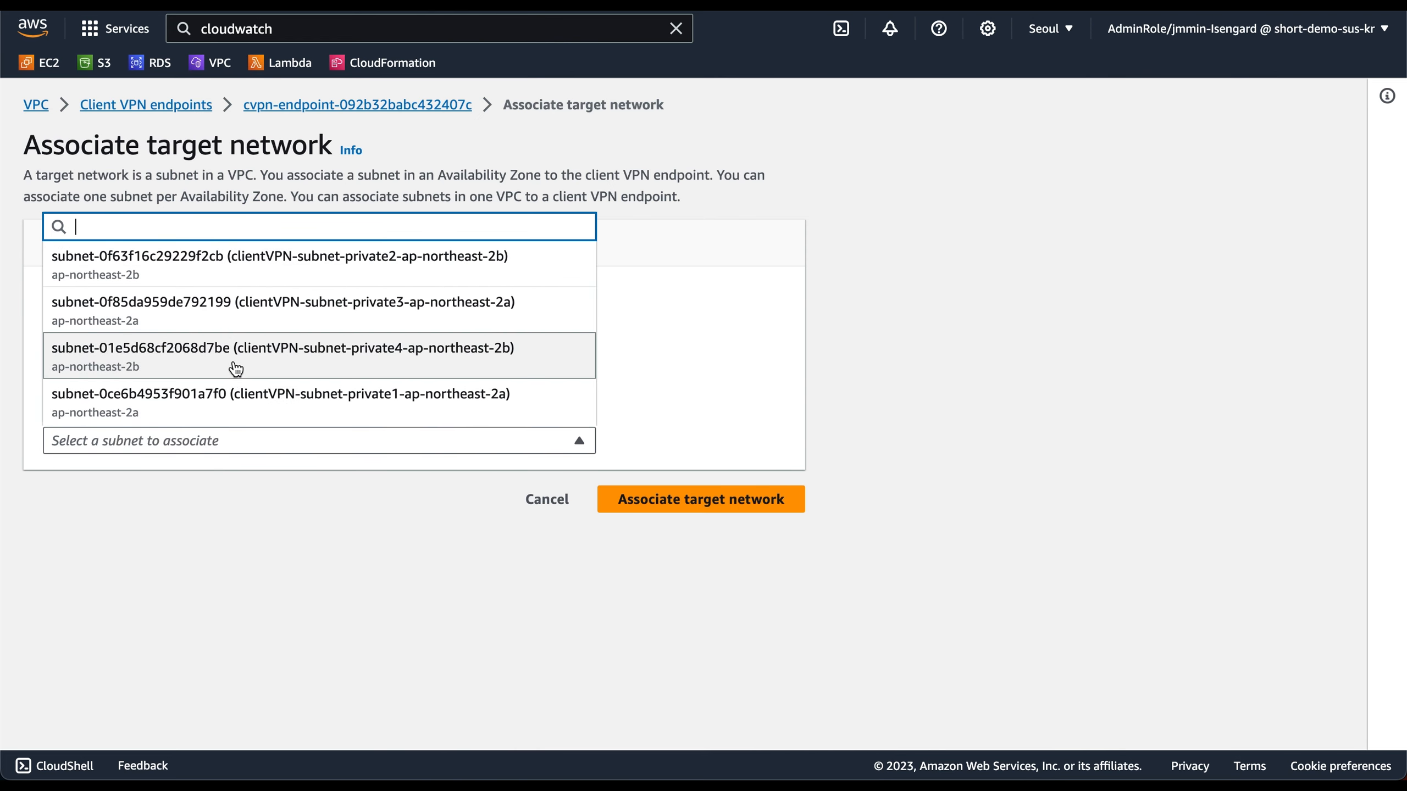
left_click(191, 364)
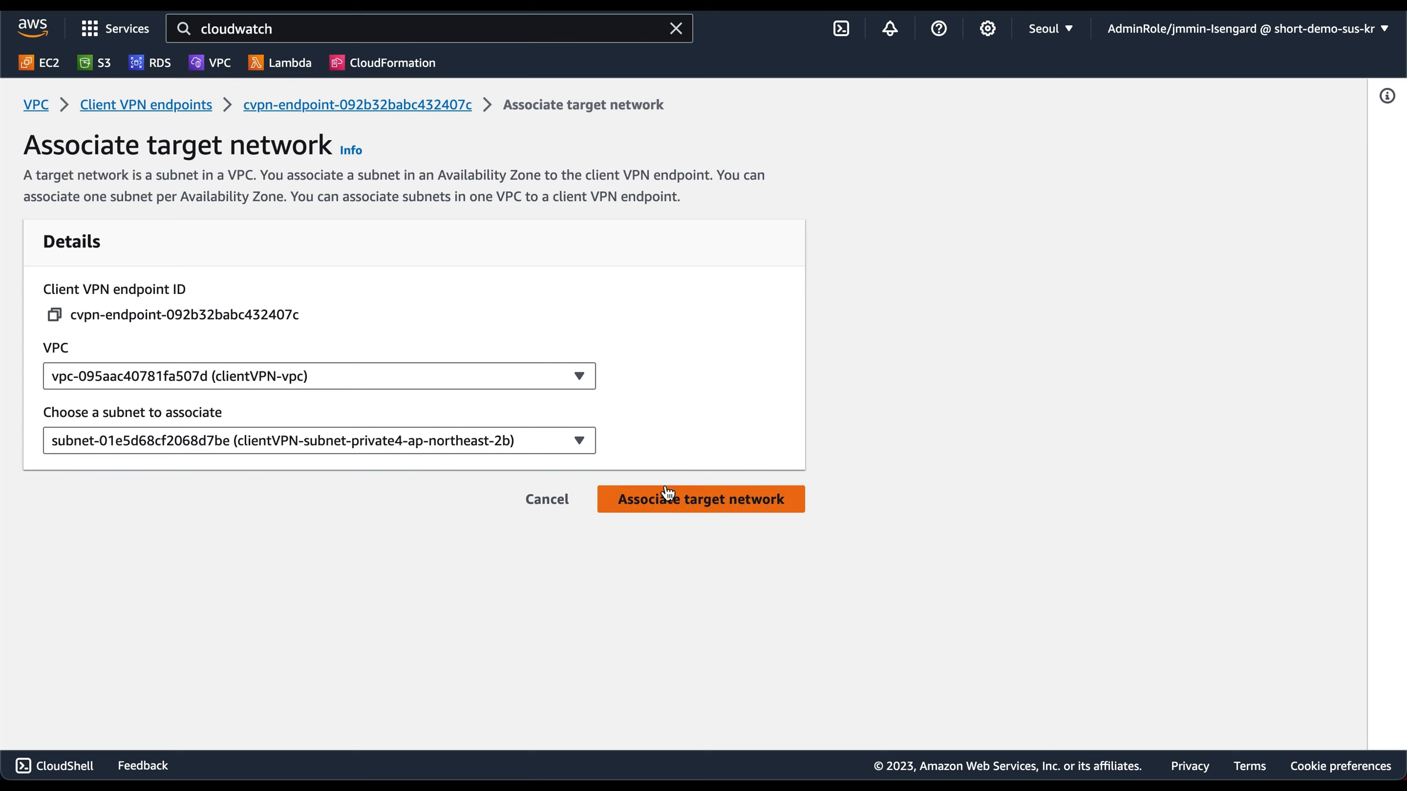
left_click(670, 499)
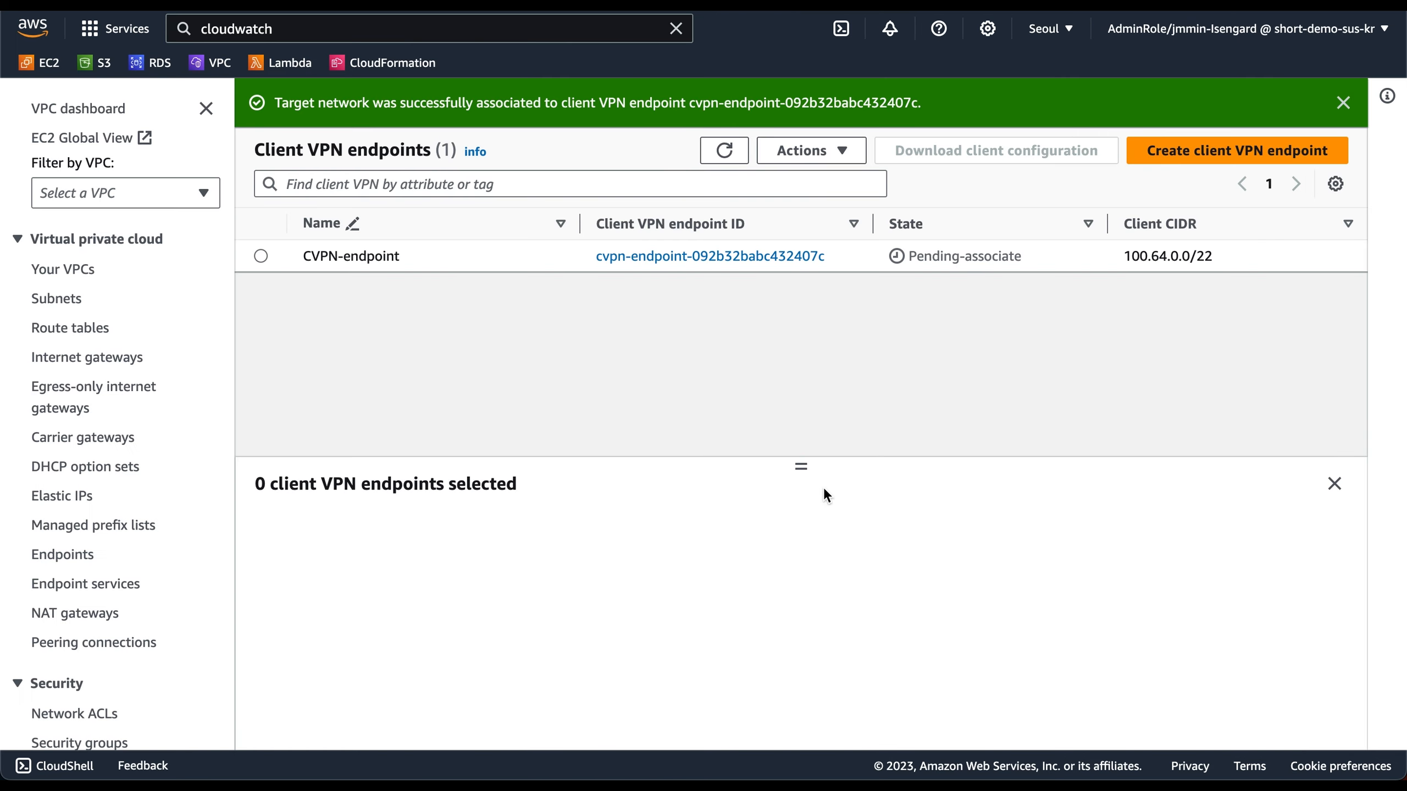
Step: Refresh CVPN-endpoint's target network associations to check the state of both subnets
left_click(581, 268)
left_click(520, 530)
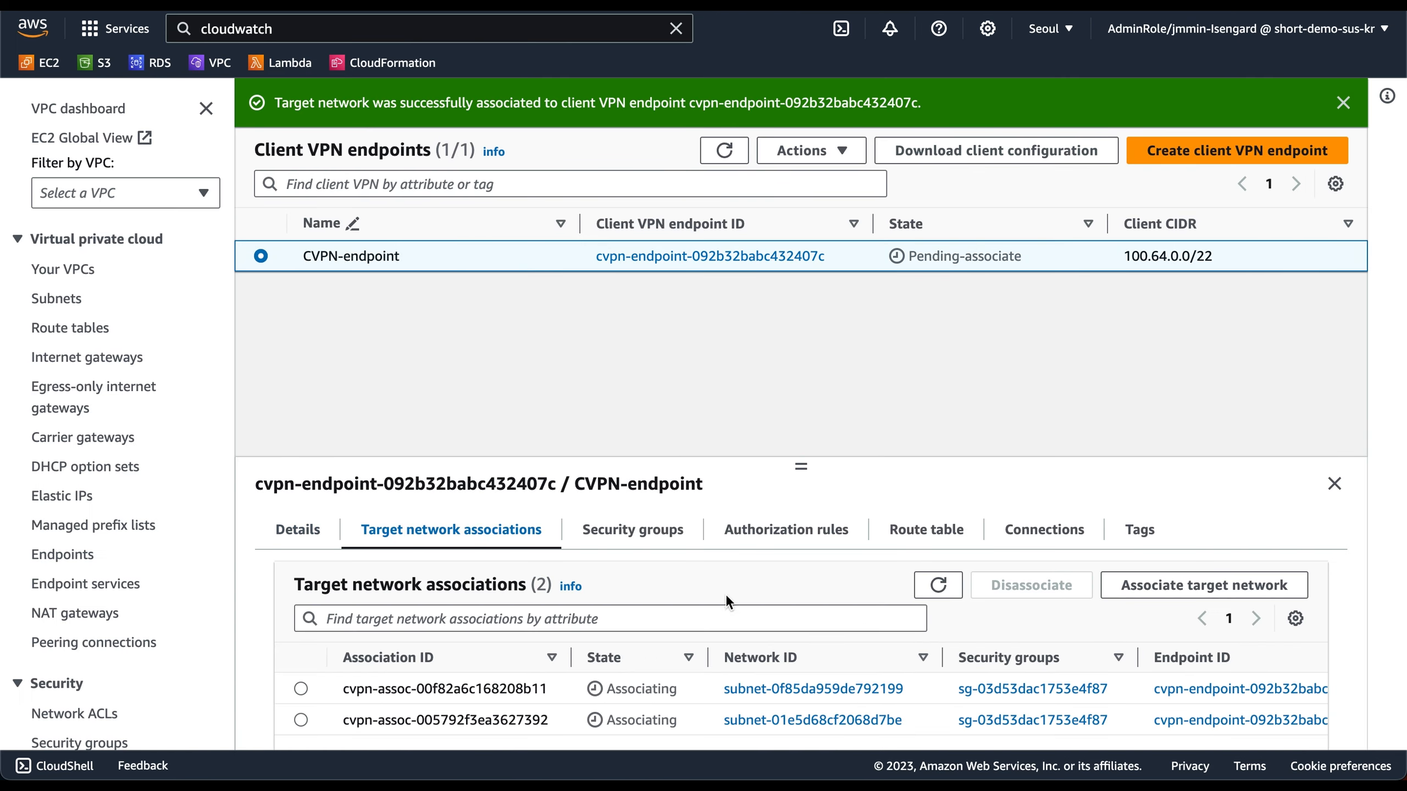
left_click_drag(800, 466, 800, 332)
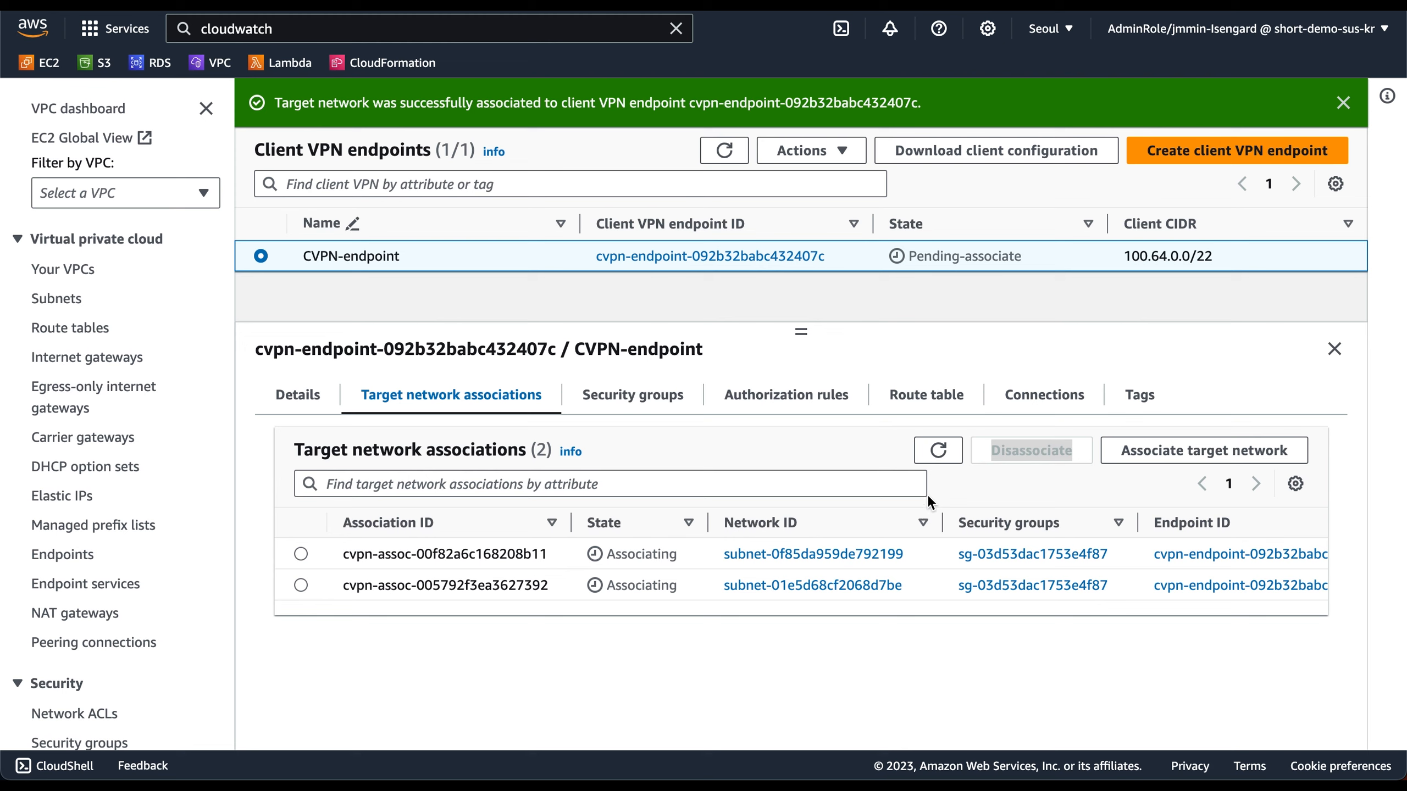
left_click(937, 456)
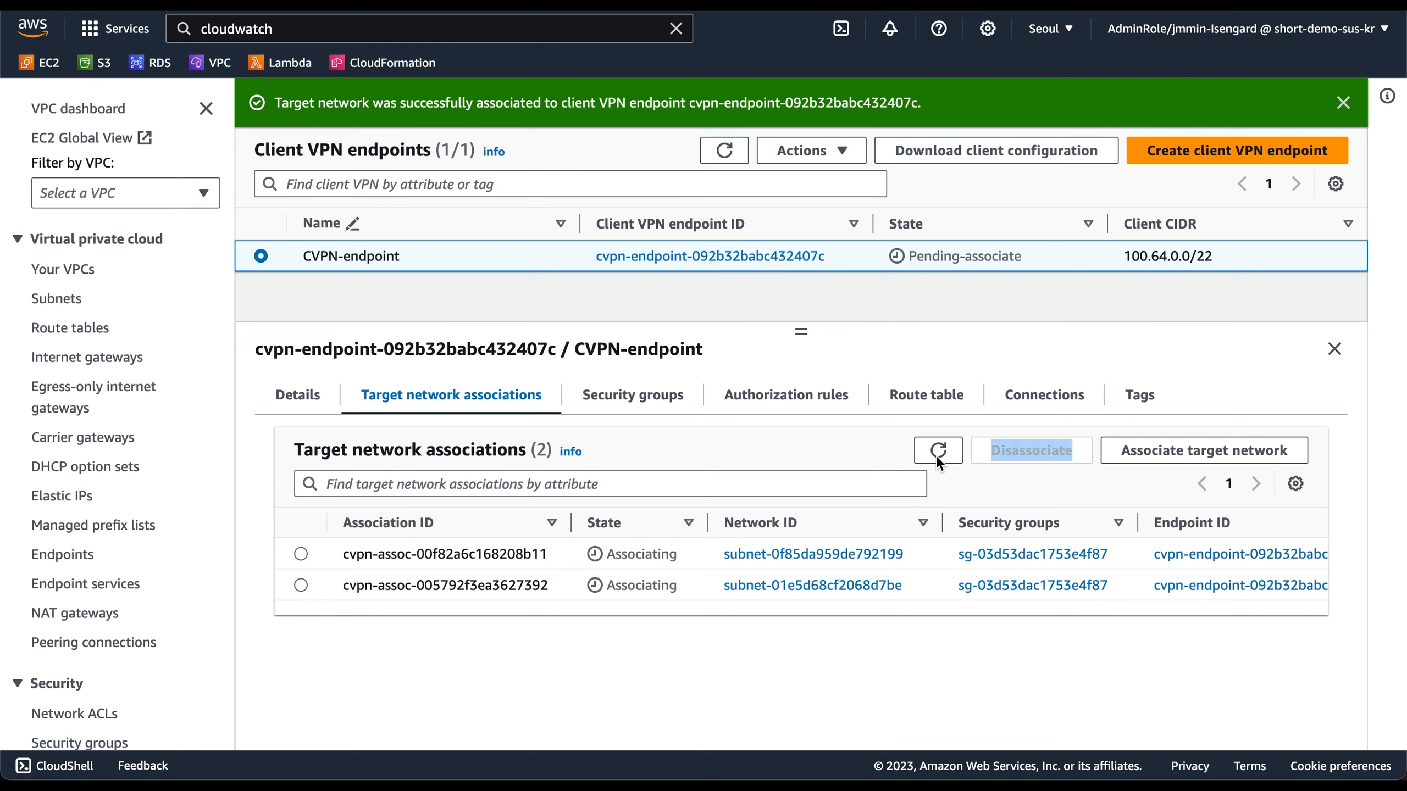
left_click(948, 472)
left_click(945, 459)
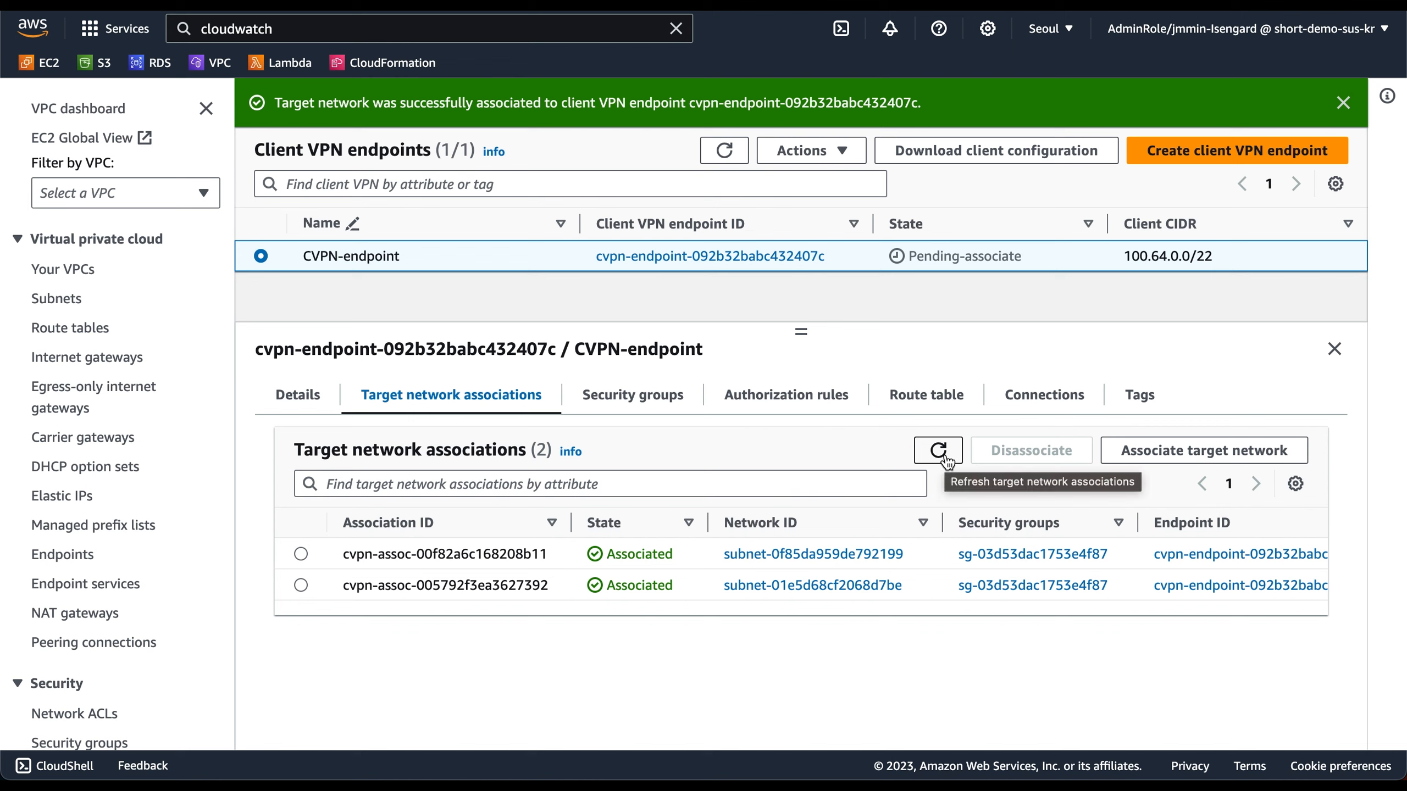
Step: Add an authorization rule to CVPN-endpoint that allows all users access to the destination network 10.0.0.0/16
left_click(768, 405)
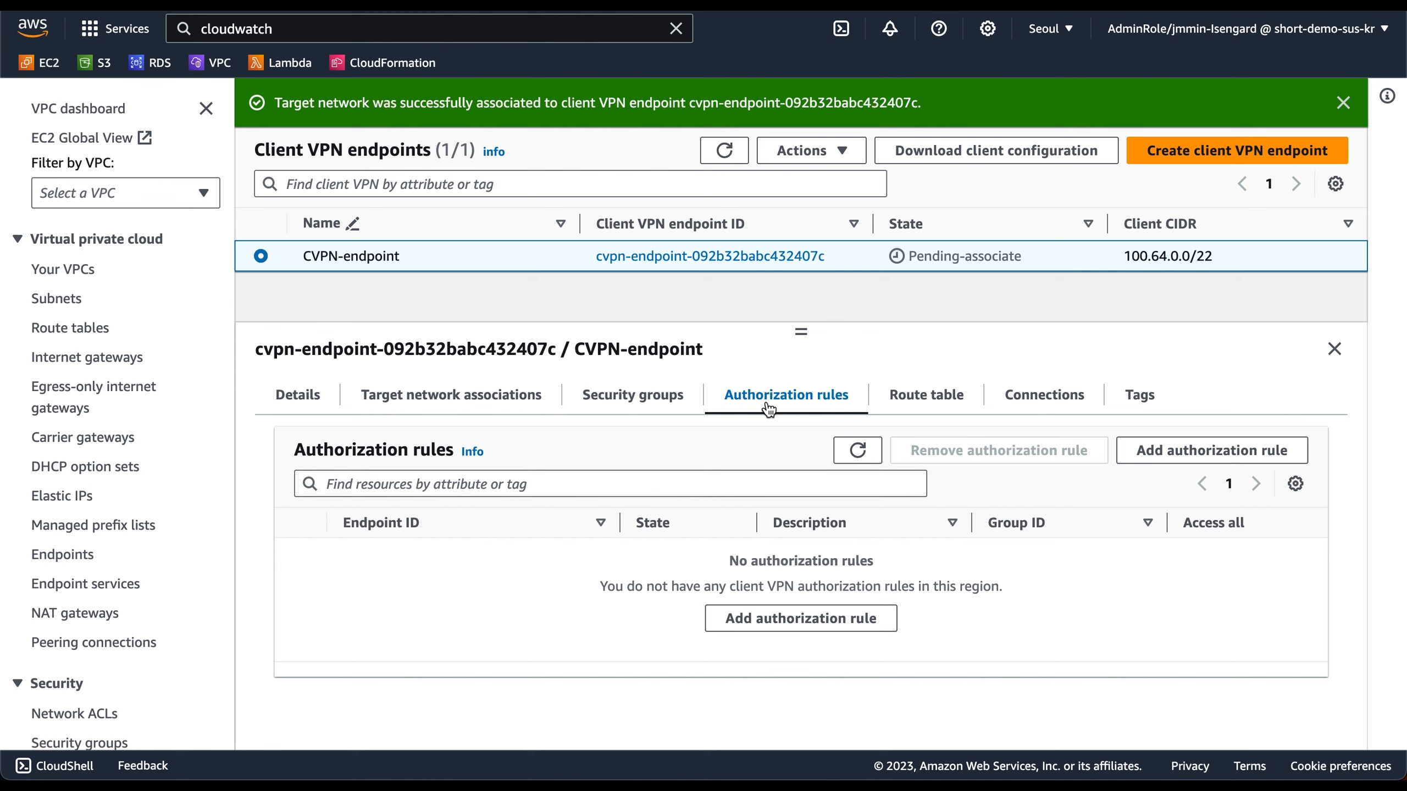
left_click(777, 625)
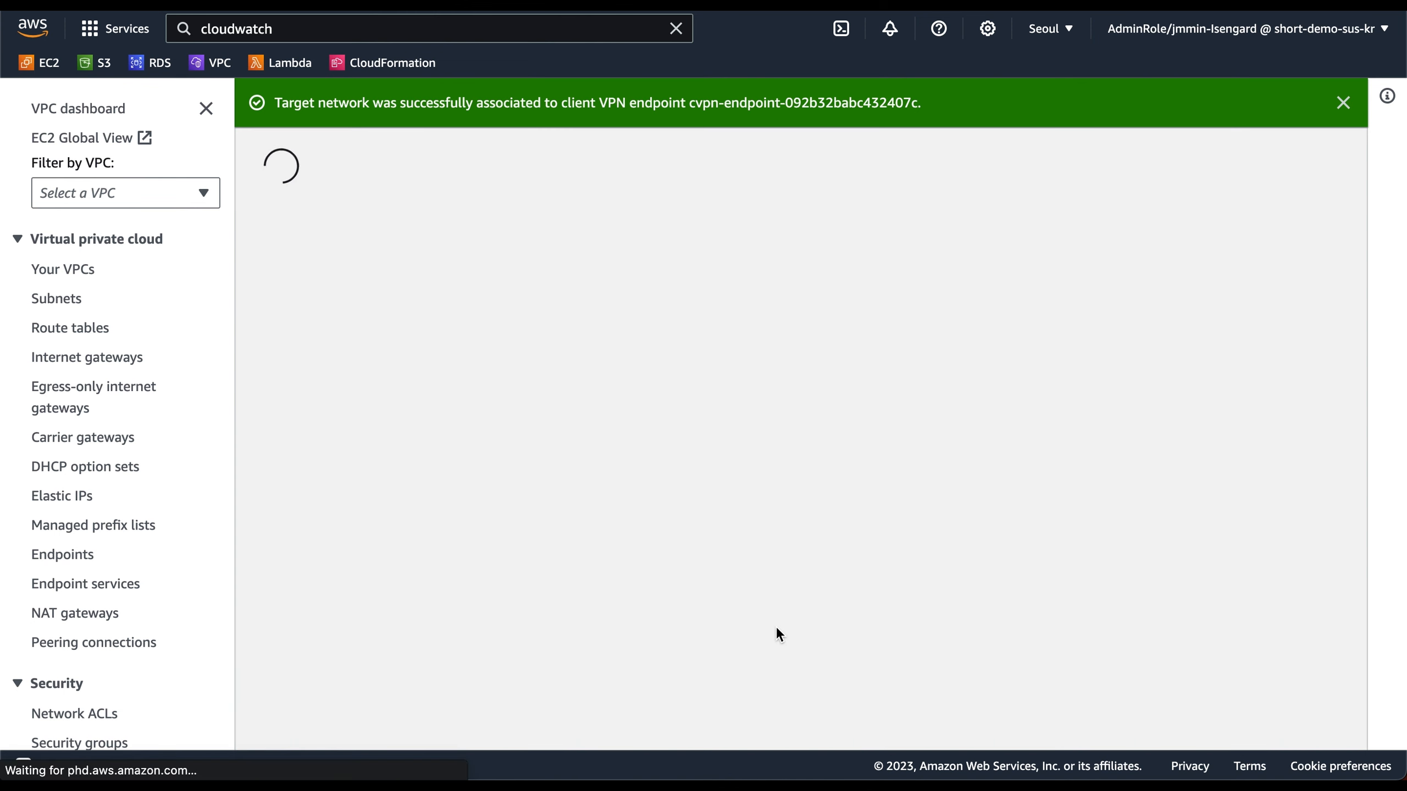
left_click(322, 368)
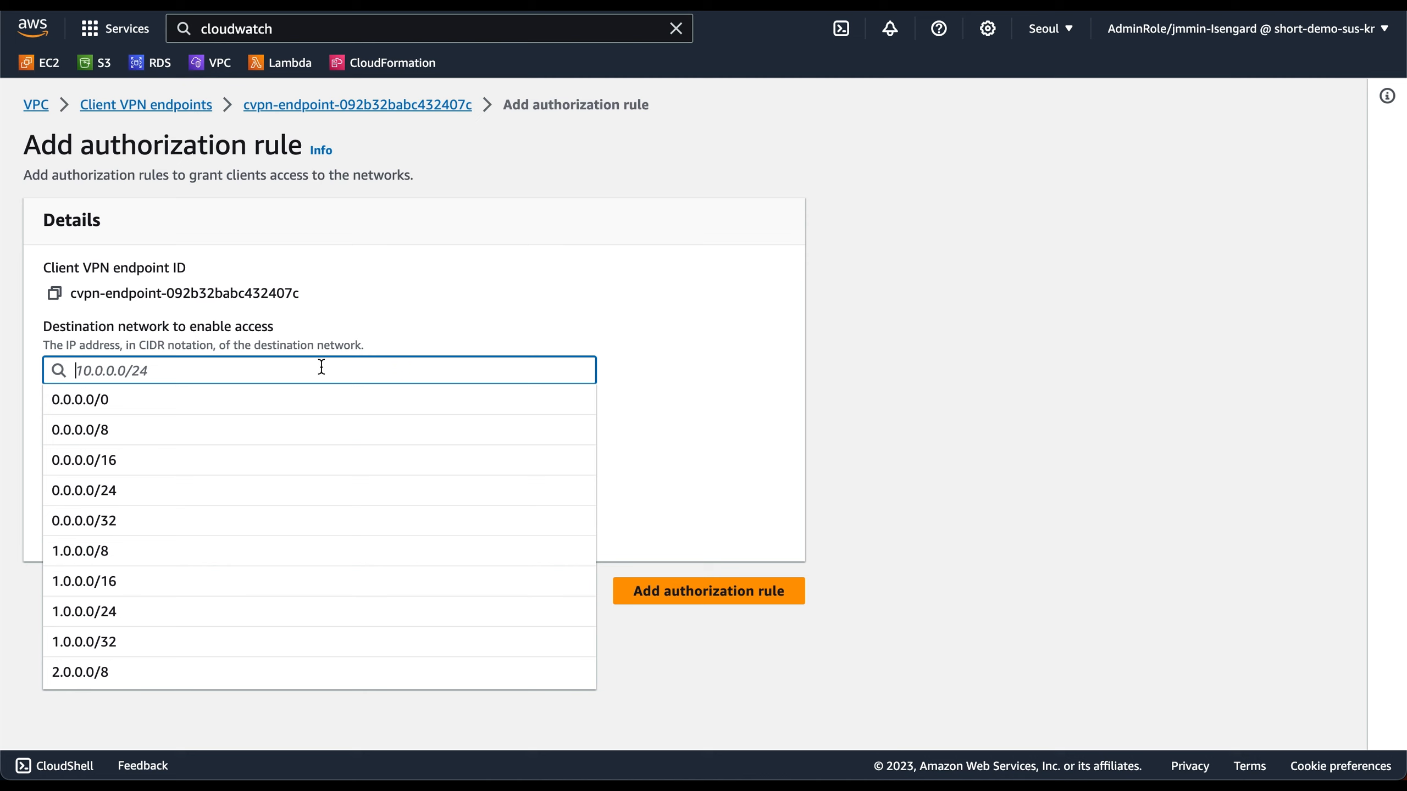
type("10.0.0.")
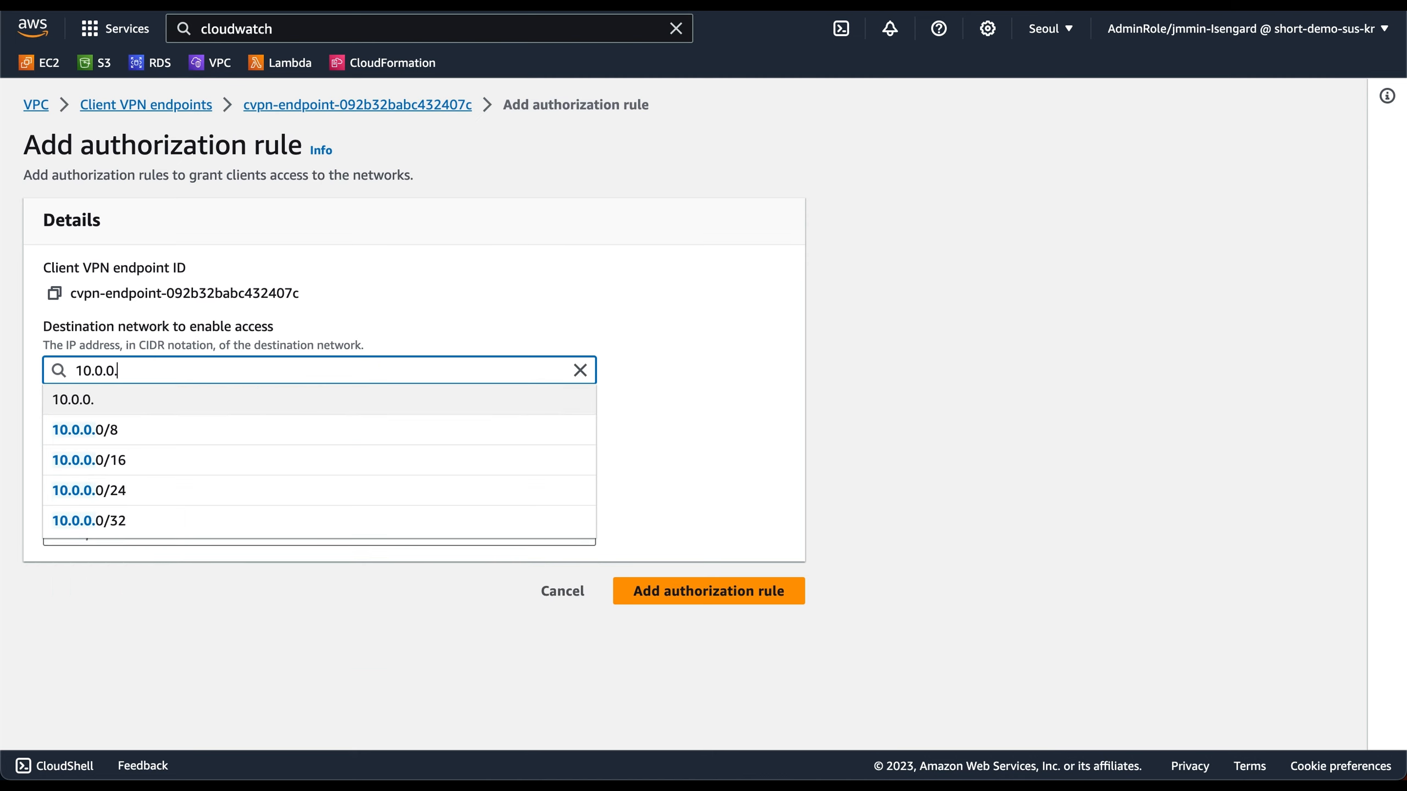
type("0/16")
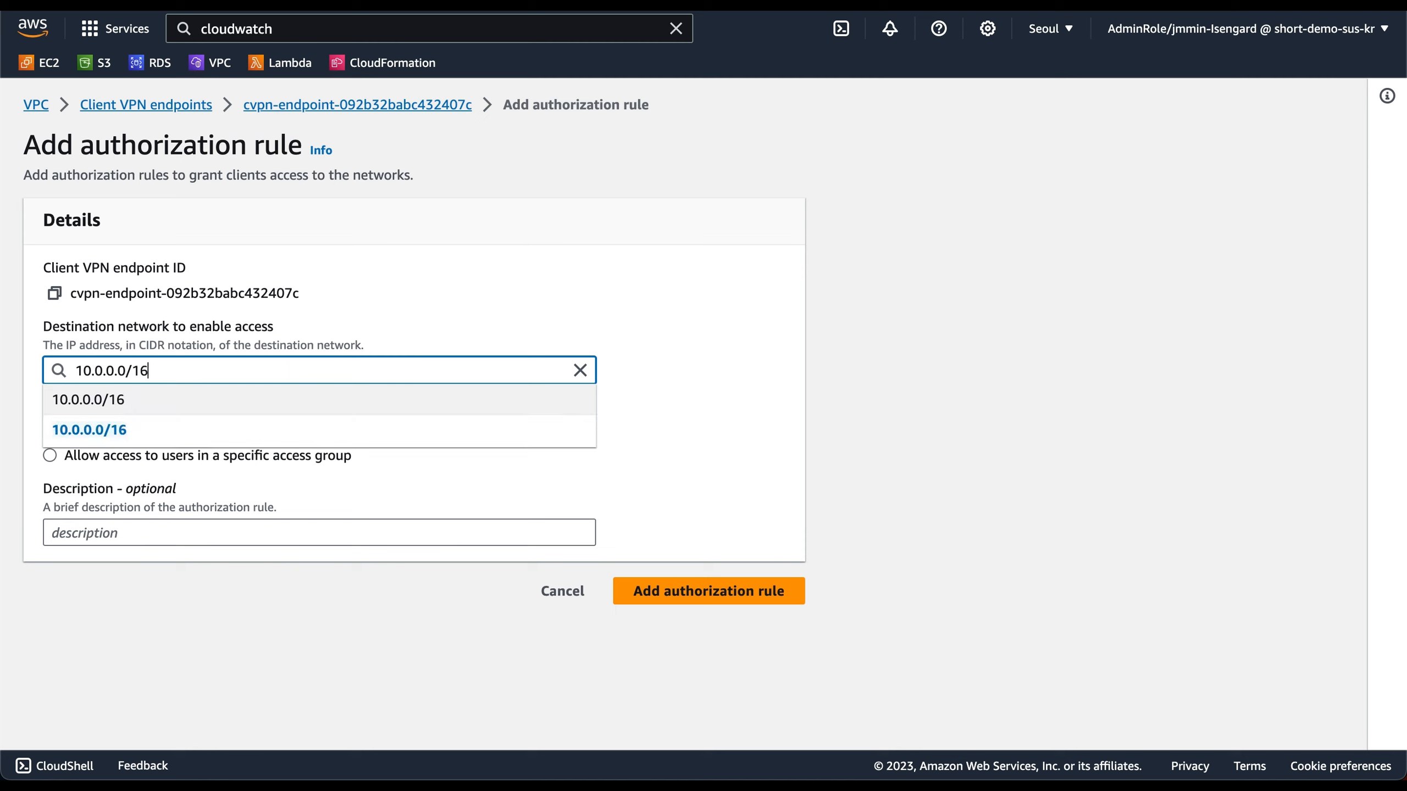
left_click(373, 466)
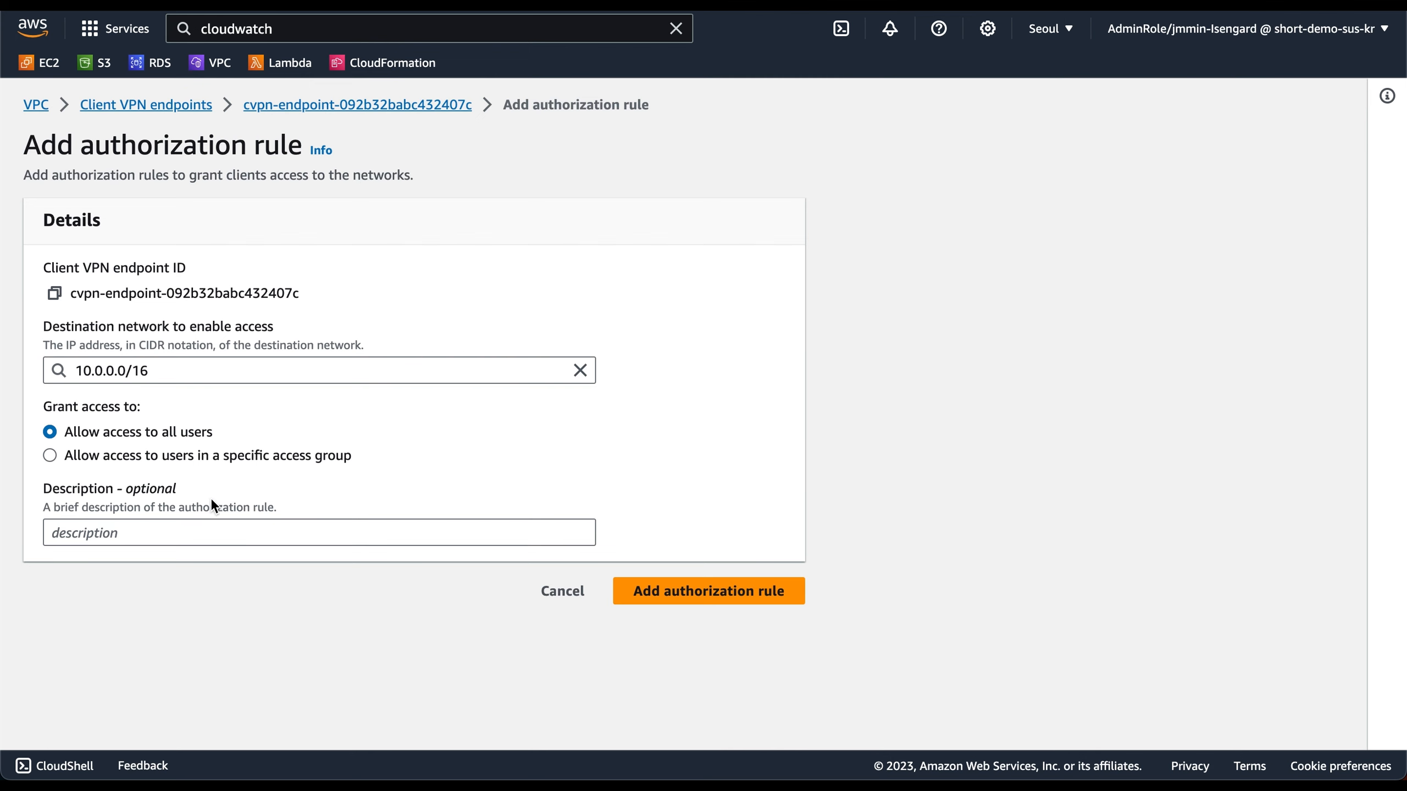
left_click(720, 603)
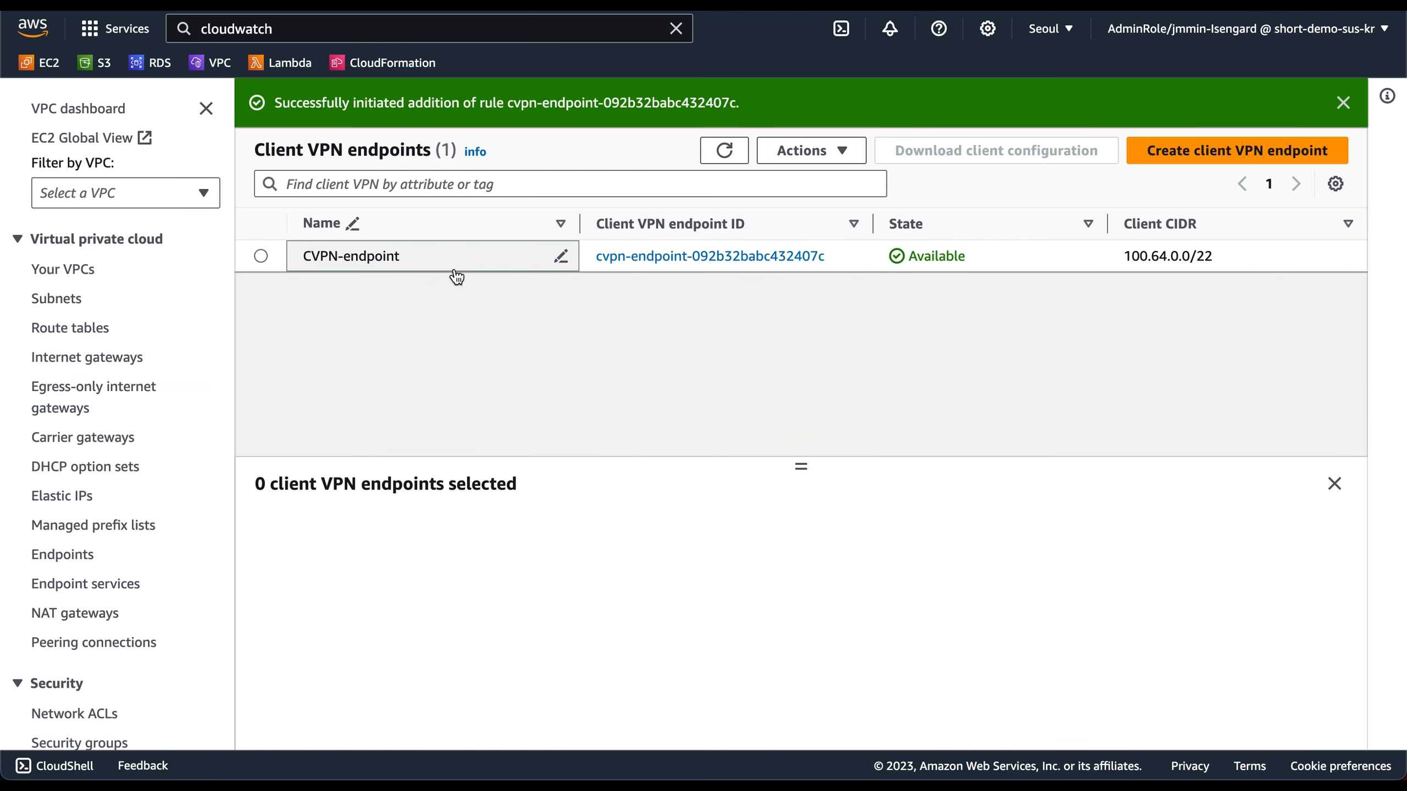
Step: Examine the routes in CVPN-endpoint's route table
left_click(455, 270)
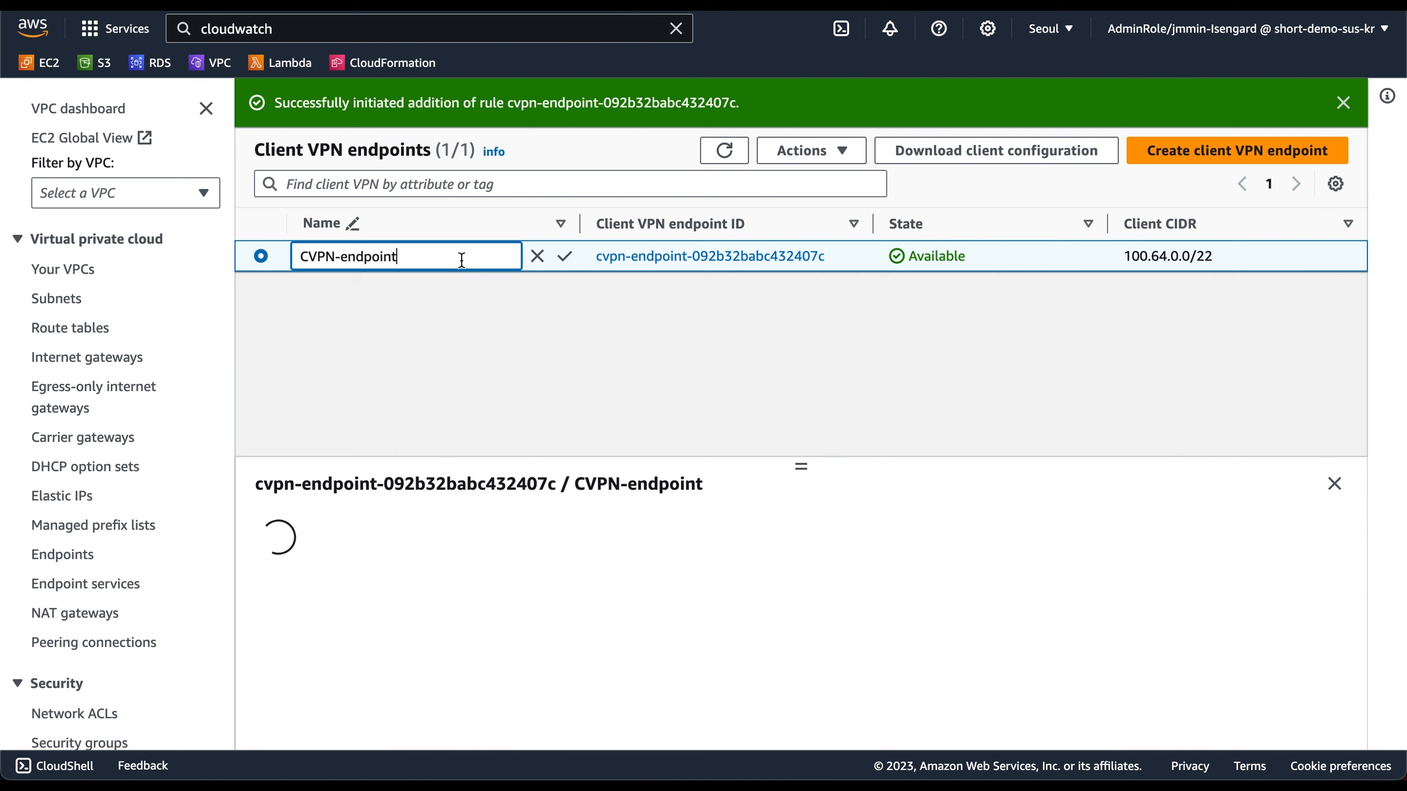
left_click(926, 546)
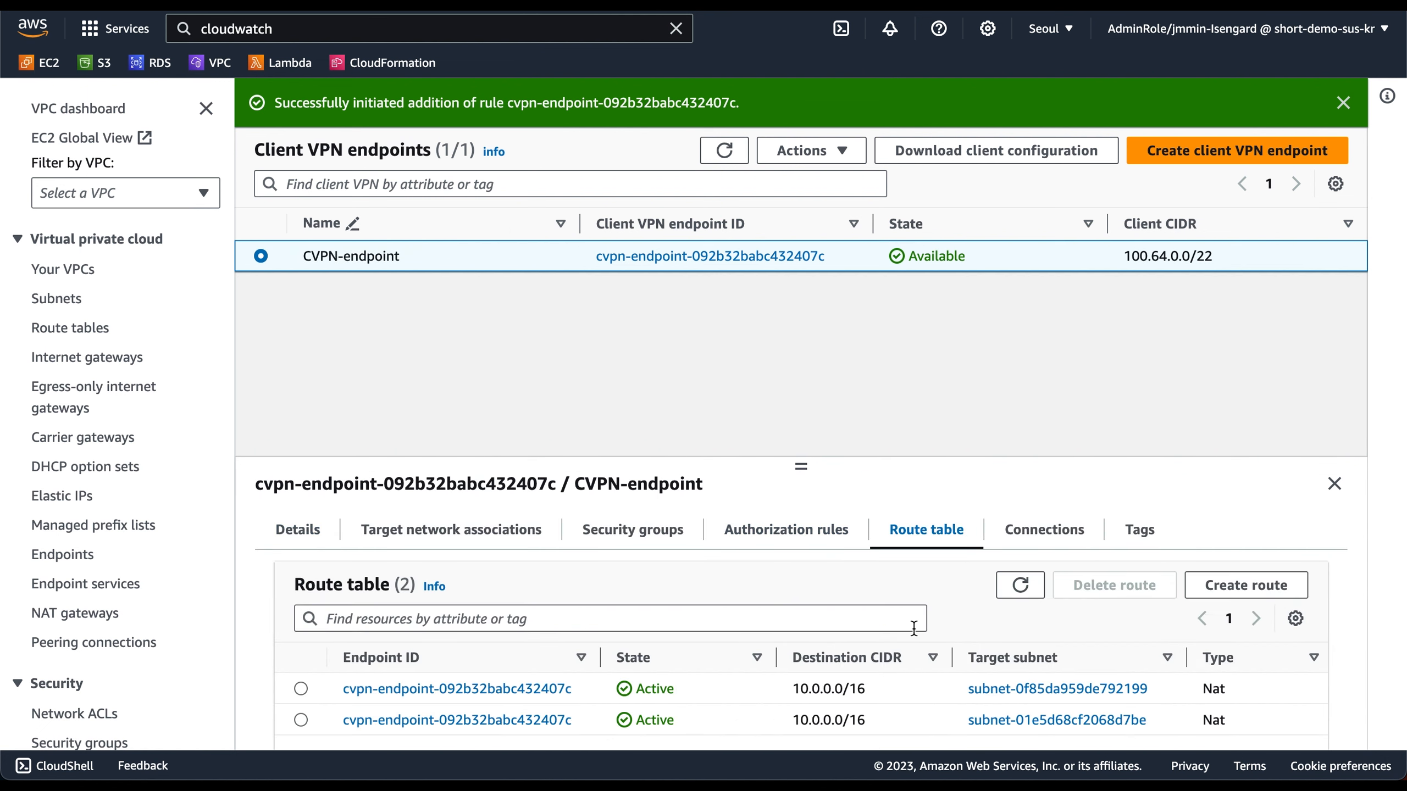
scroll(792, 693, "down", 2)
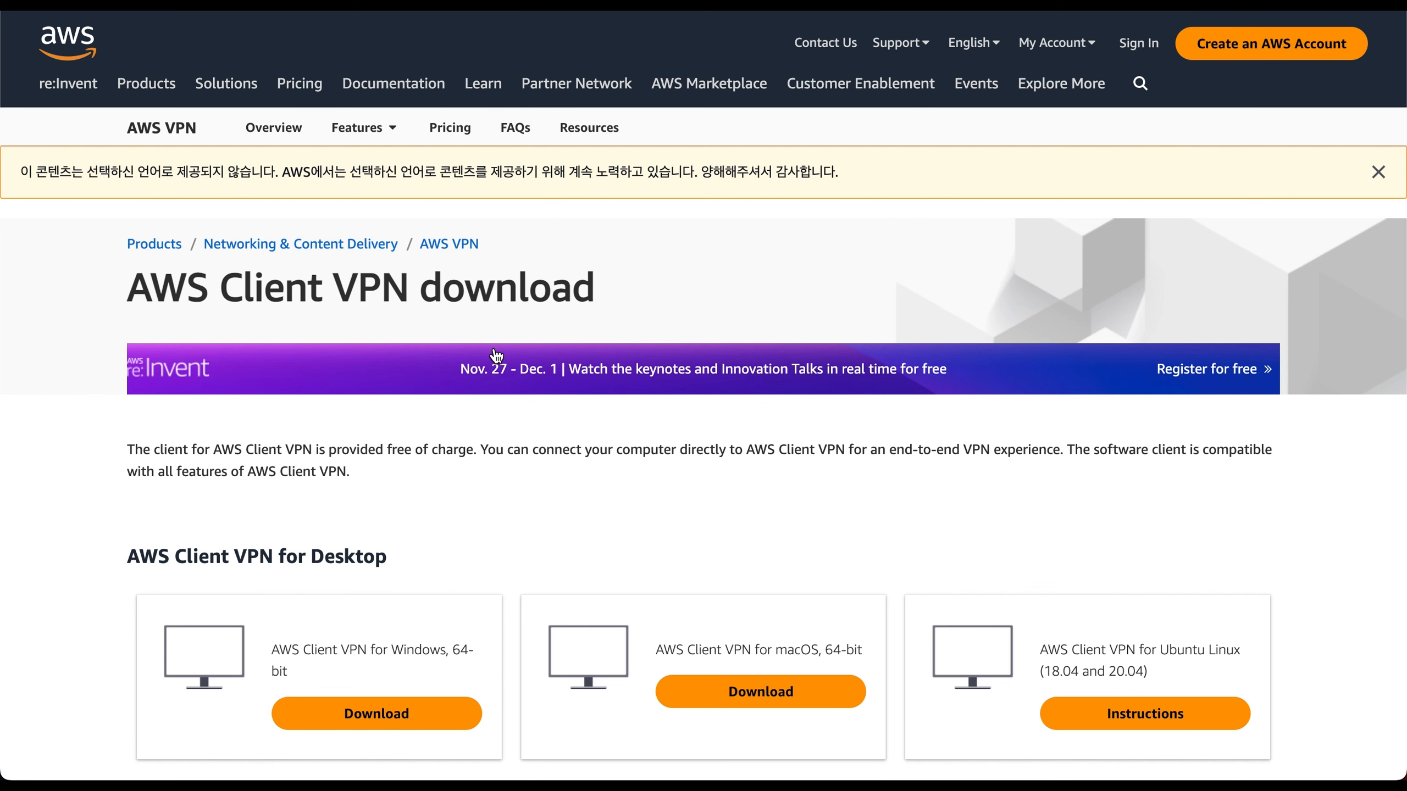
Step: Look over the AWS Client VPN desktop client downloads and download the client configuration file for CVPN-endpoint
scroll(360, 538, "down", 1)
scroll(361, 538, "down", 3)
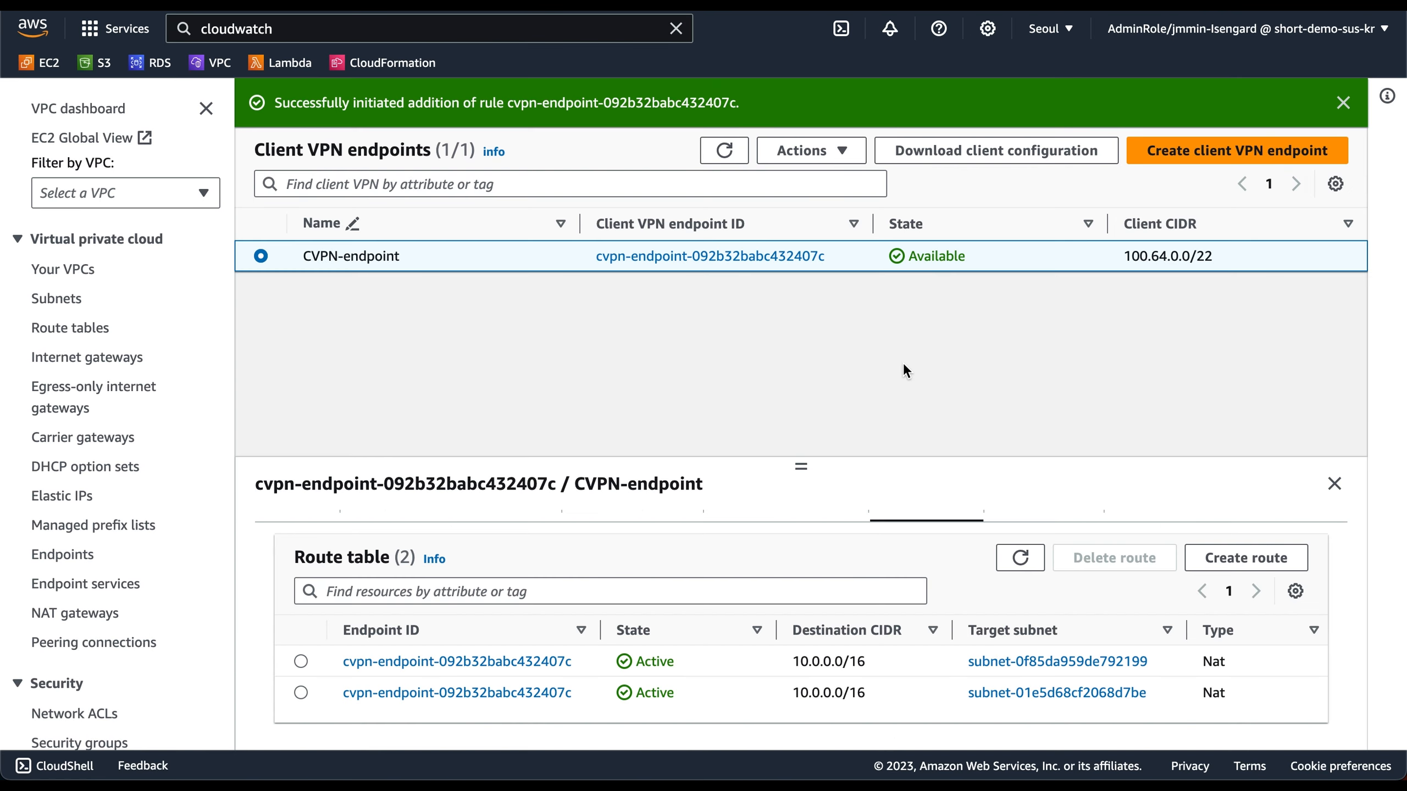
left_click(1008, 158)
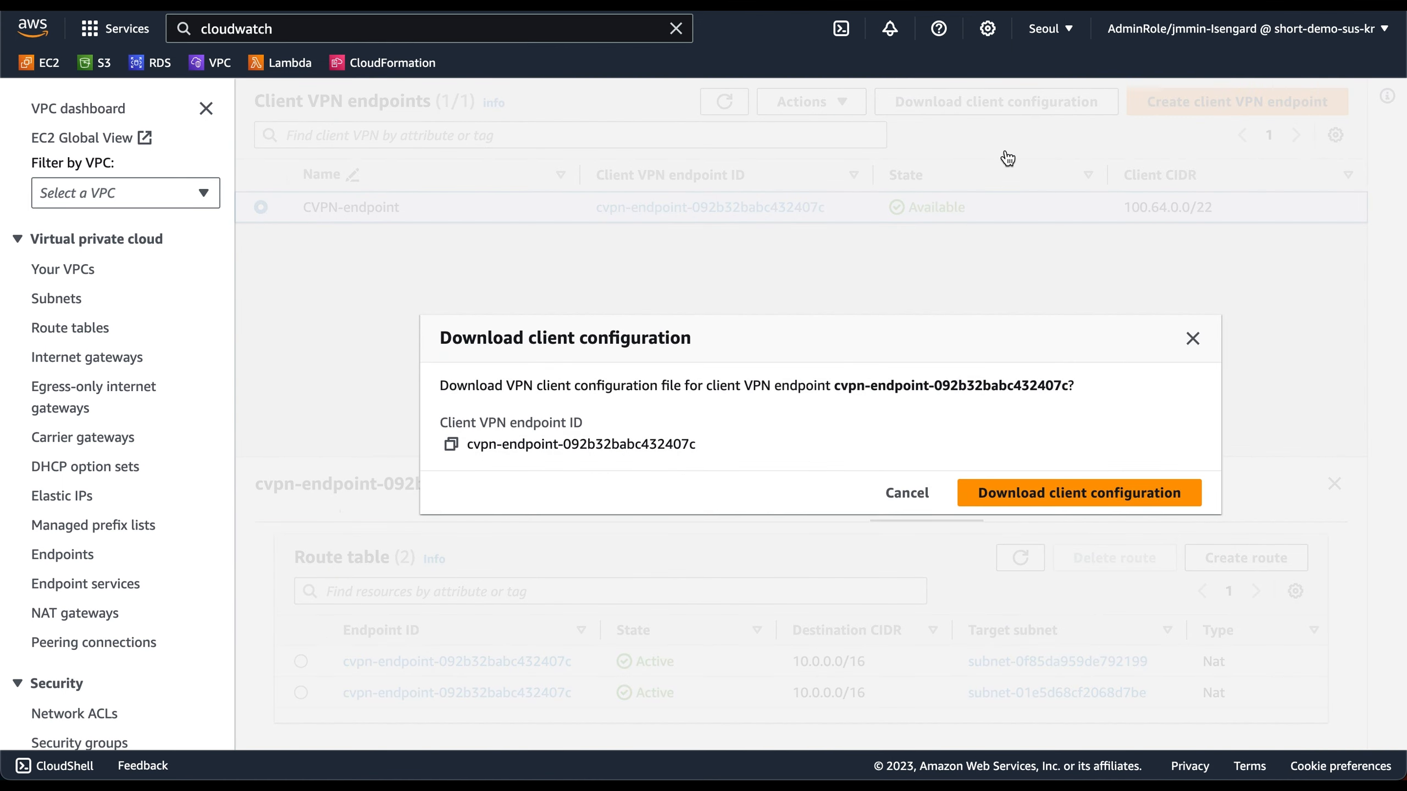
left_click(1081, 493)
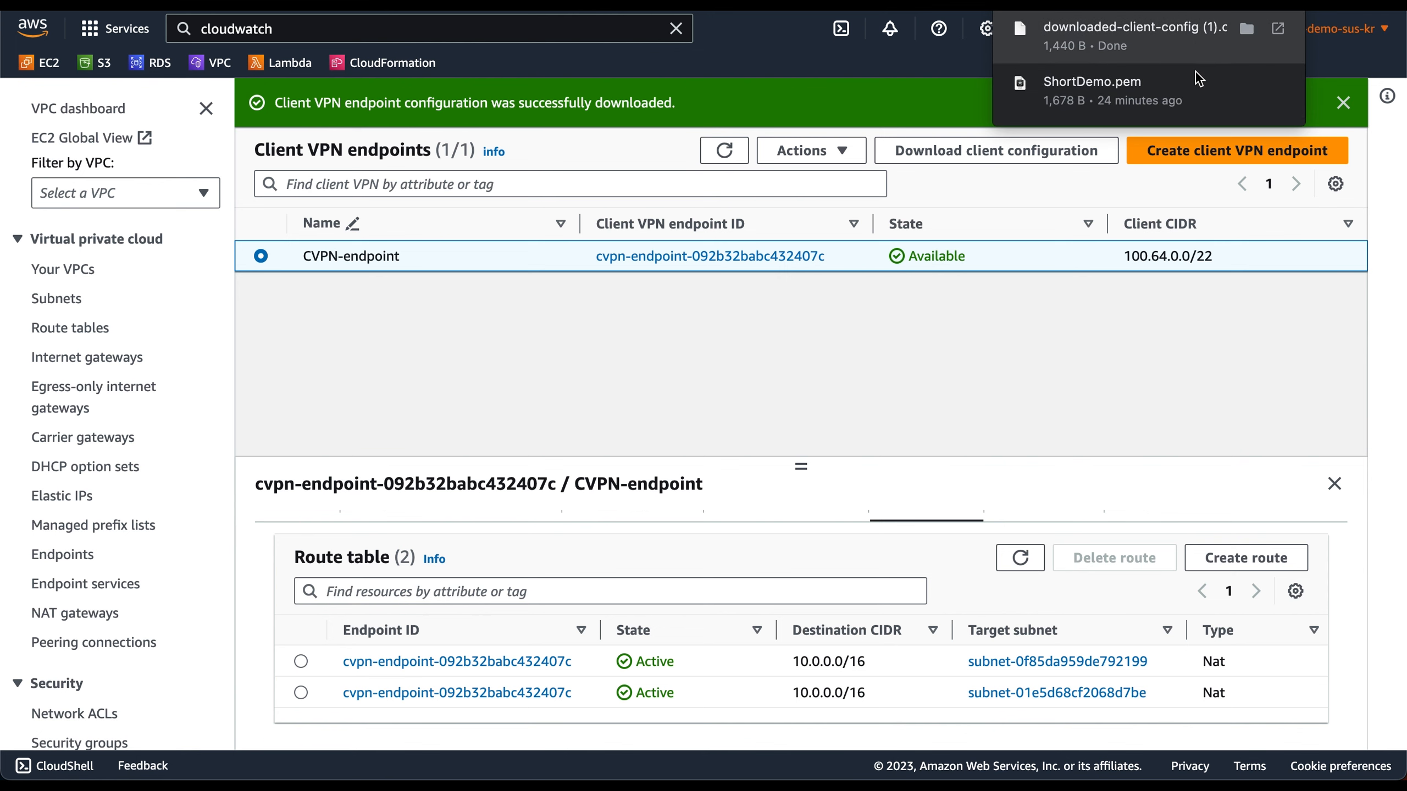
Step: Switch to Visual Studio Code and delete the "verify-x509-name server name" line from downloaded-client-config (1).ovpn
left_click(589, 739)
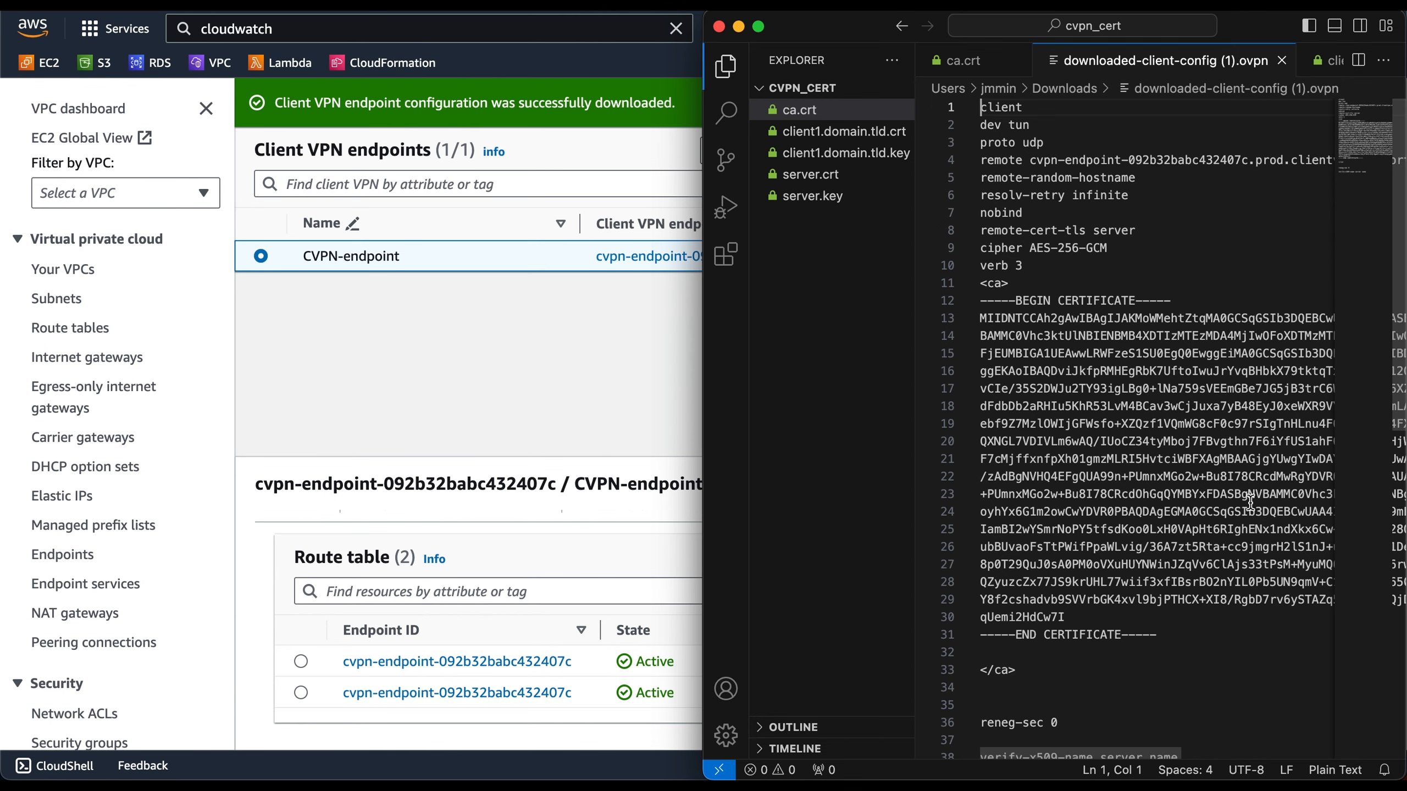
scroll(1250, 502, "down", 5)
left_click_drag(1250, 510, 965, 513)
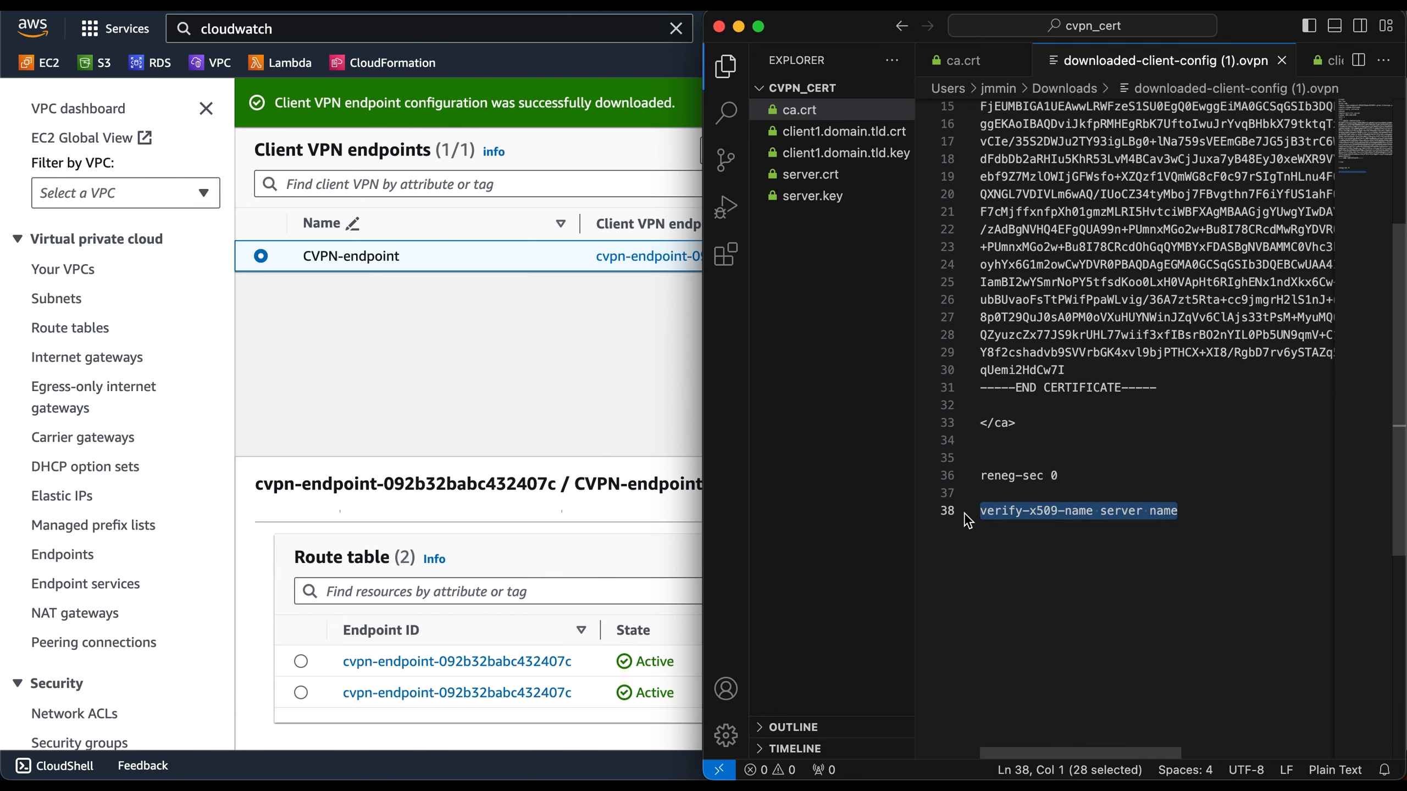
key("BackSpace")
key("BackSpace")
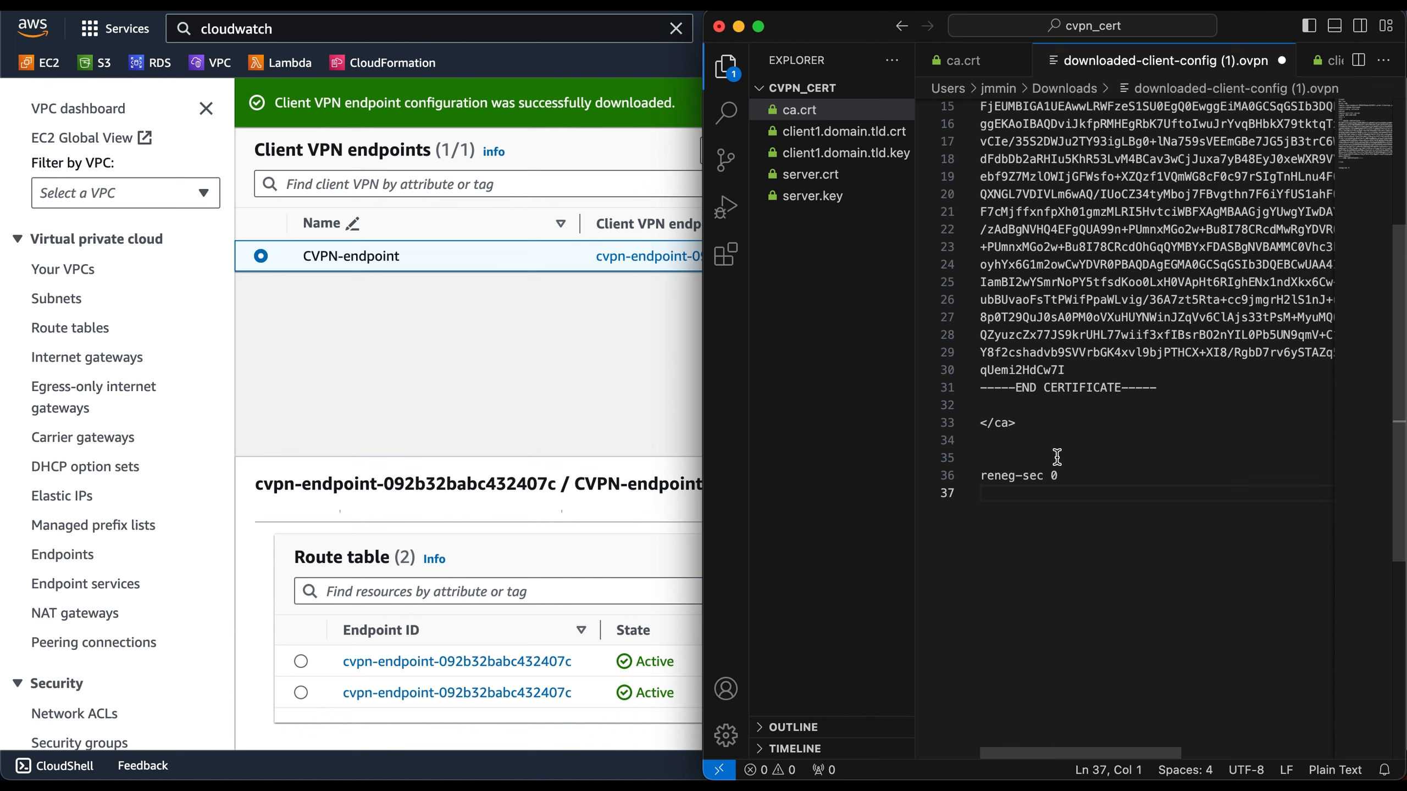
Step: Add empty <cert></cert> and <key></key> blocks between the </ca> tag and the reneg-sec 0 line of the configuration
left_click(1051, 434)
key("Return")
type("</cert>")
key("Return")
key("Return")
key("Return")
type("</cert>")
key("Return")
key("Return")
type("<key>")
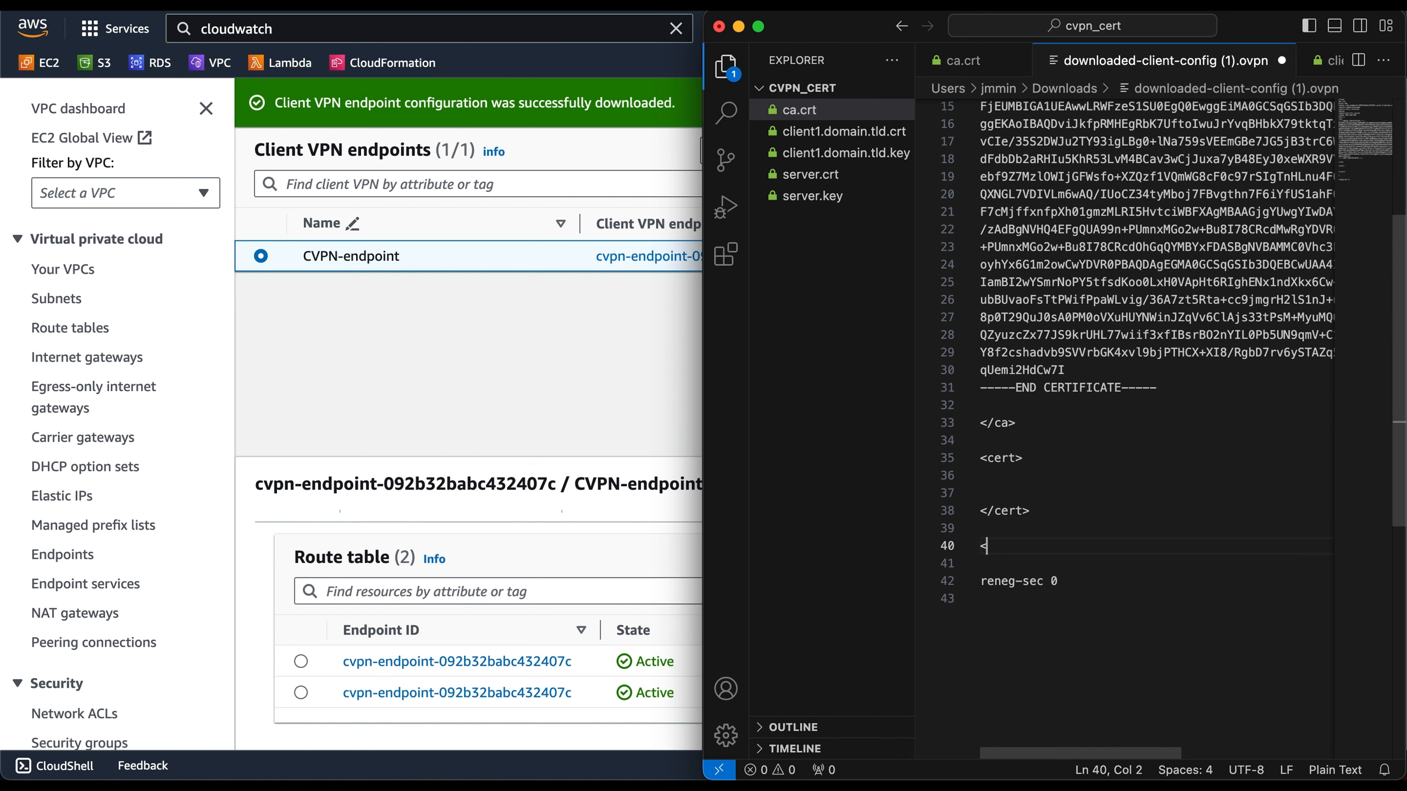
key("Return")
key("Return")
type("</key>")
Step: Copy the certificate text from client1.domain.tld.crt into the <cert> block of downloaded-client-config (1).ovpn
left_click(1027, 480)
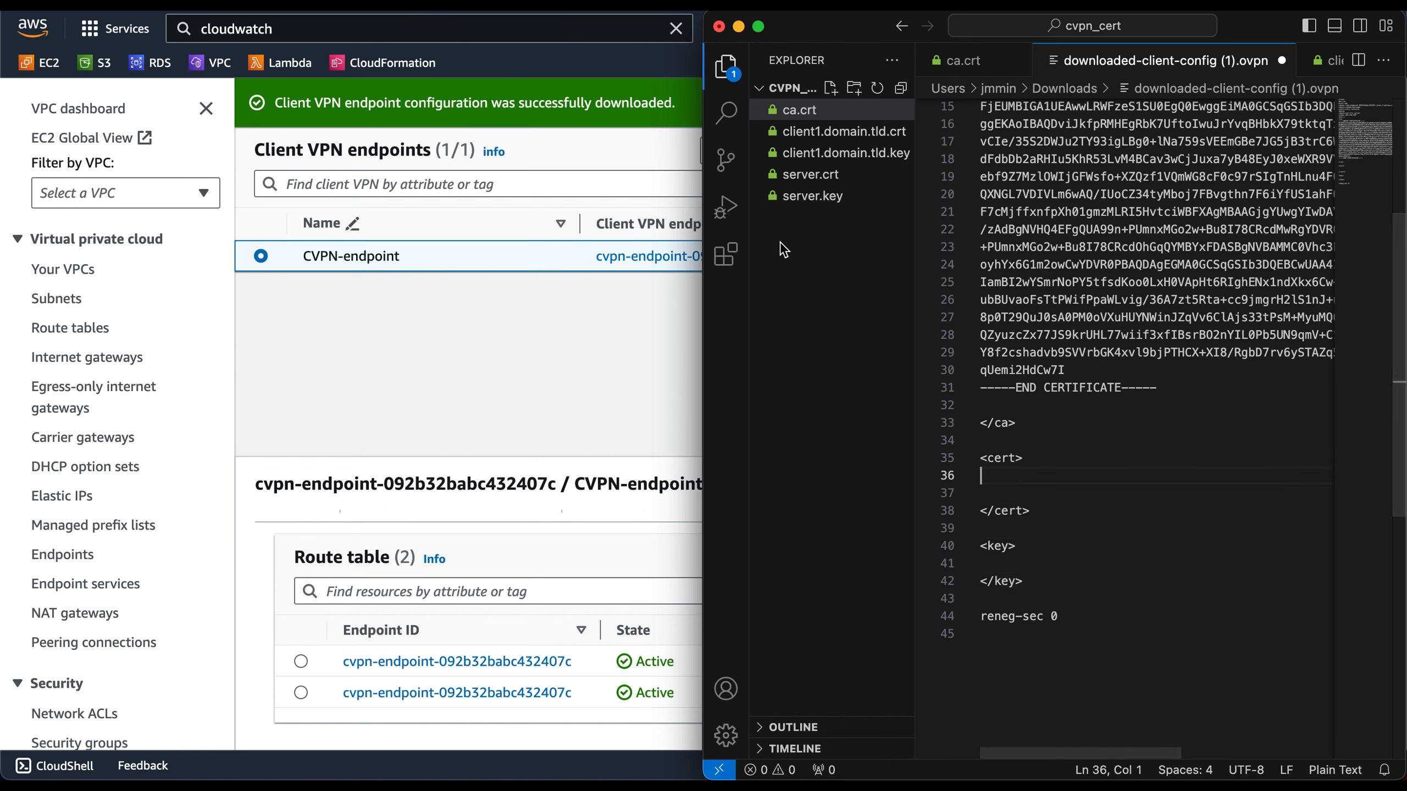
left_click(844, 131)
left_click_drag(1163, 685, 979, 333)
left_click(1030, 60)
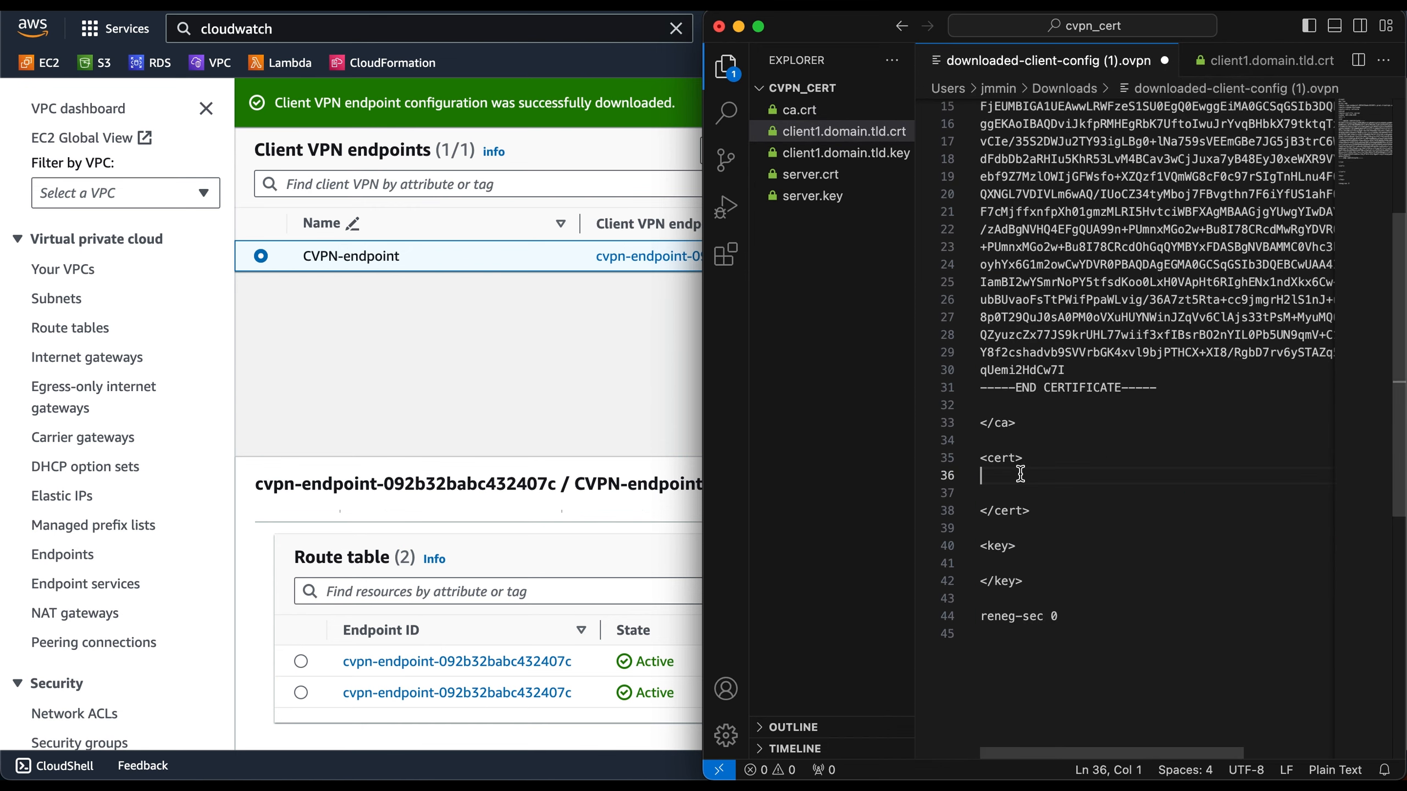
key("cmd+v")
Step: Paste the client private key from client1.domain.tld.key into the <key> block of downloaded-client-config (1).ovpn and save the file
left_click(843, 153)
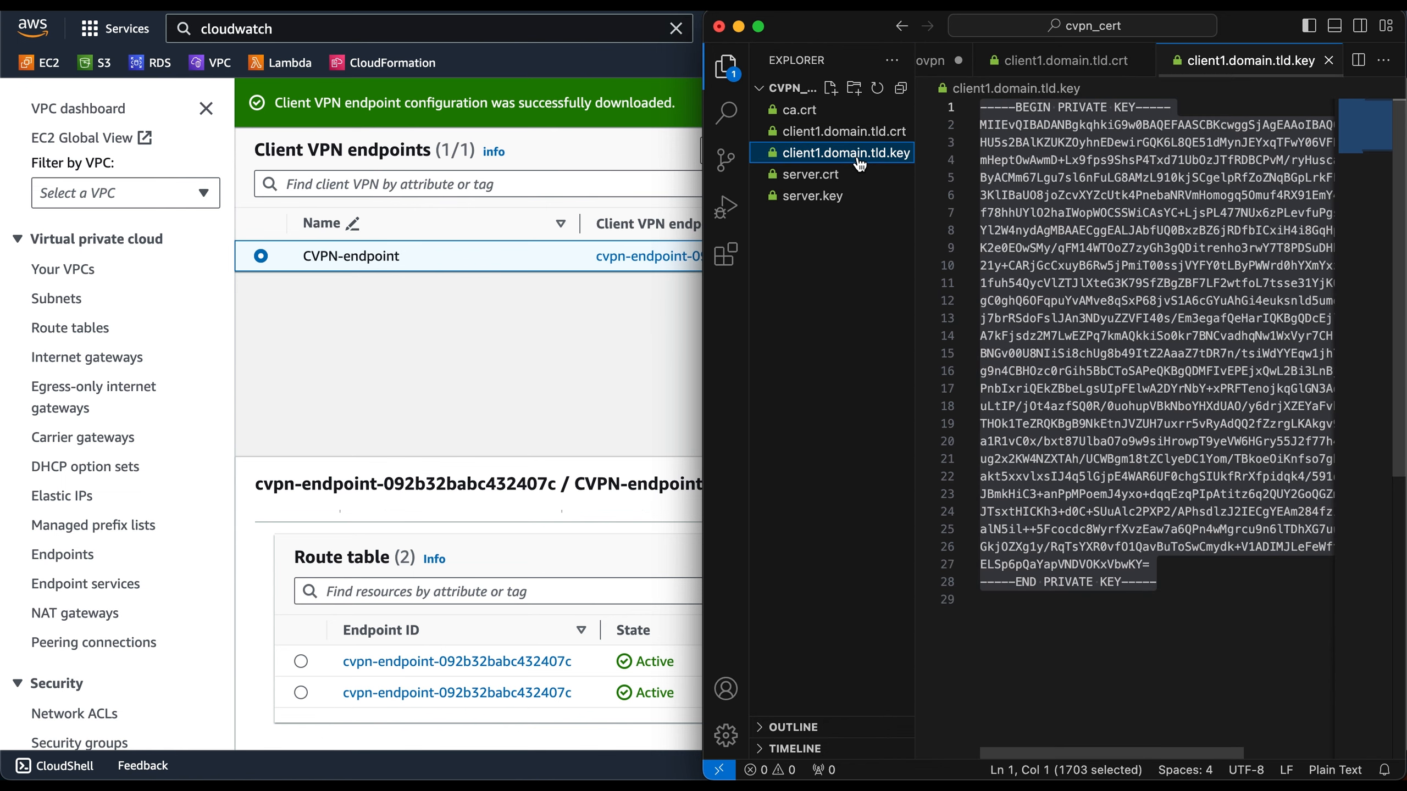
left_click_drag(1169, 599, 981, 105)
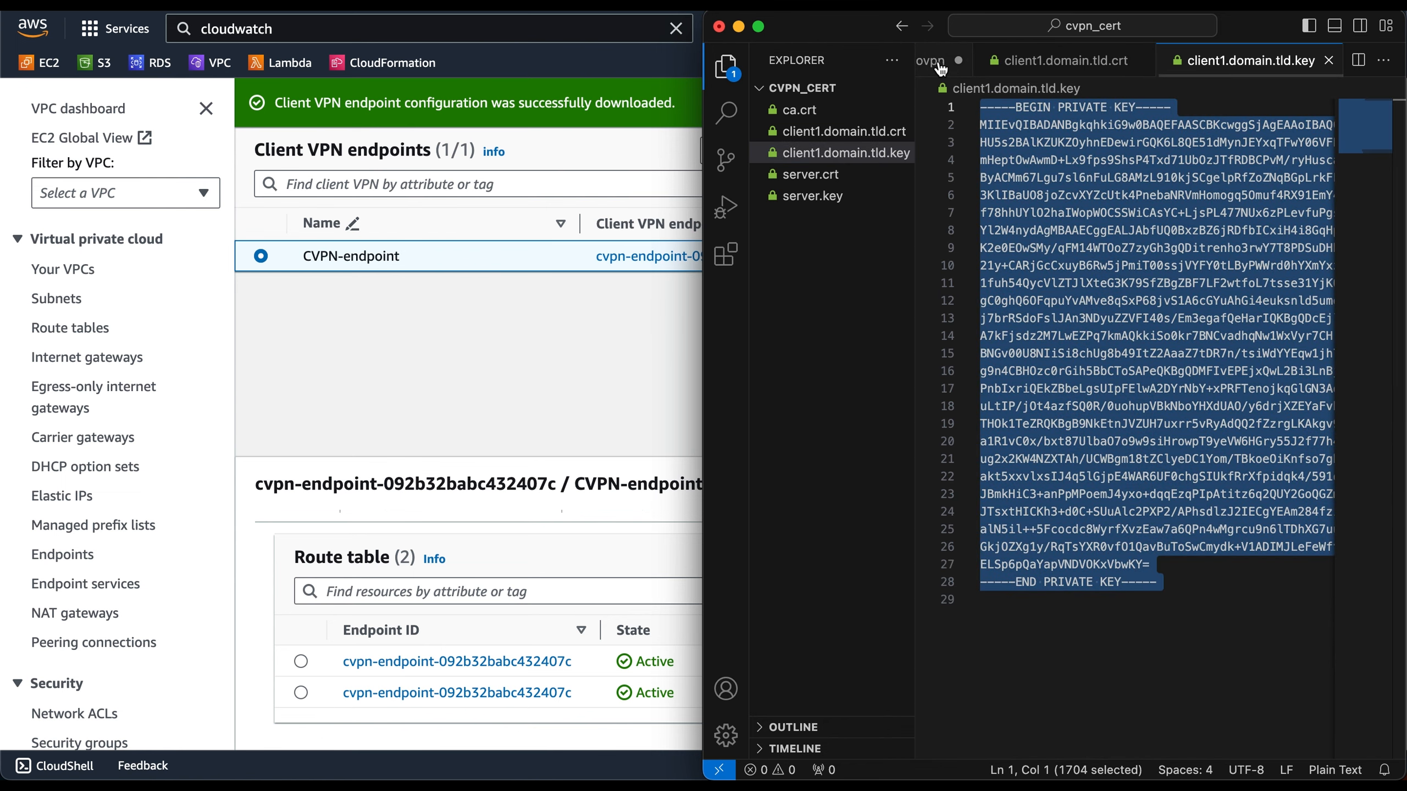
left_click(939, 65)
left_click(1083, 437)
key("super+v")
scroll(1085, 467, "down", 1)
key("BackSpace")
key("super+s")
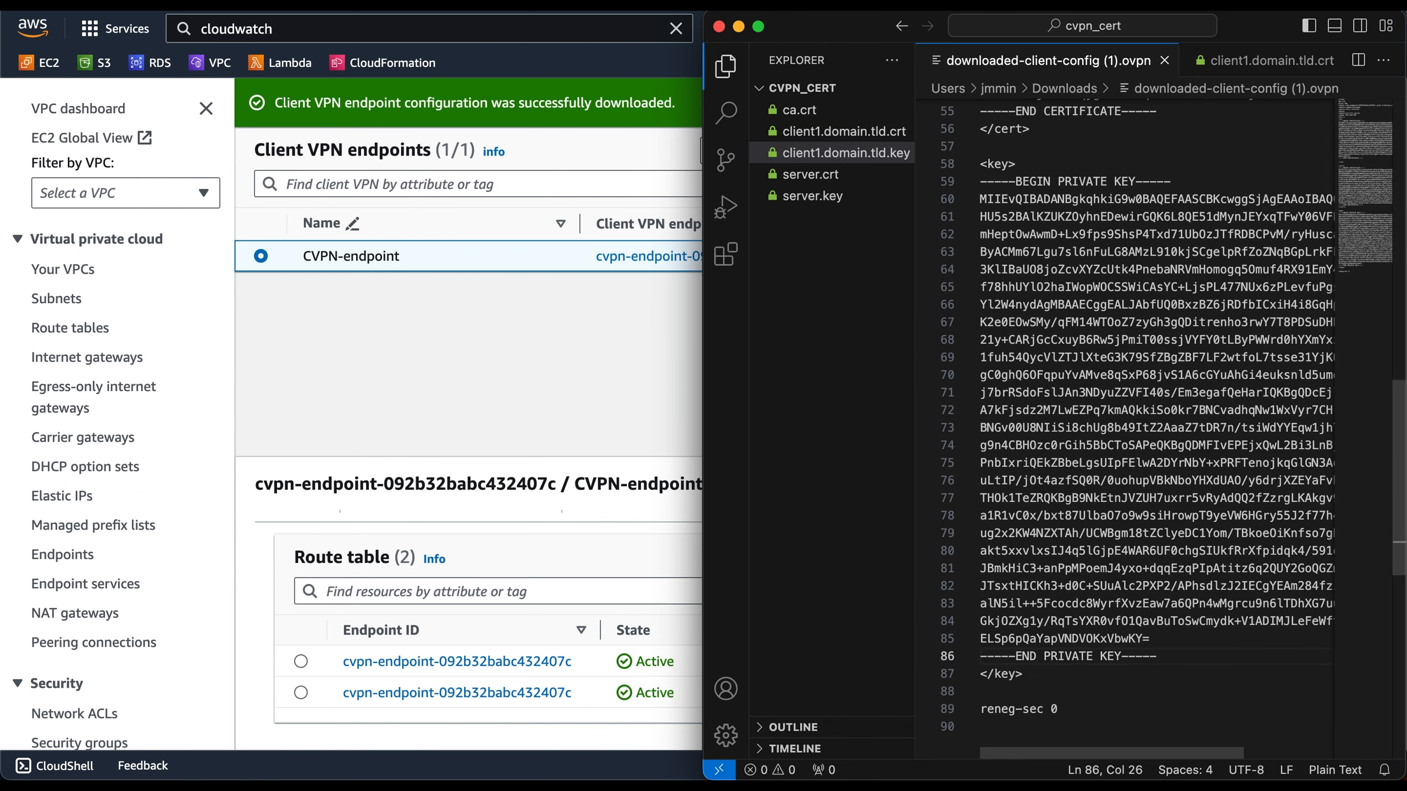
left_click(1105, 466)
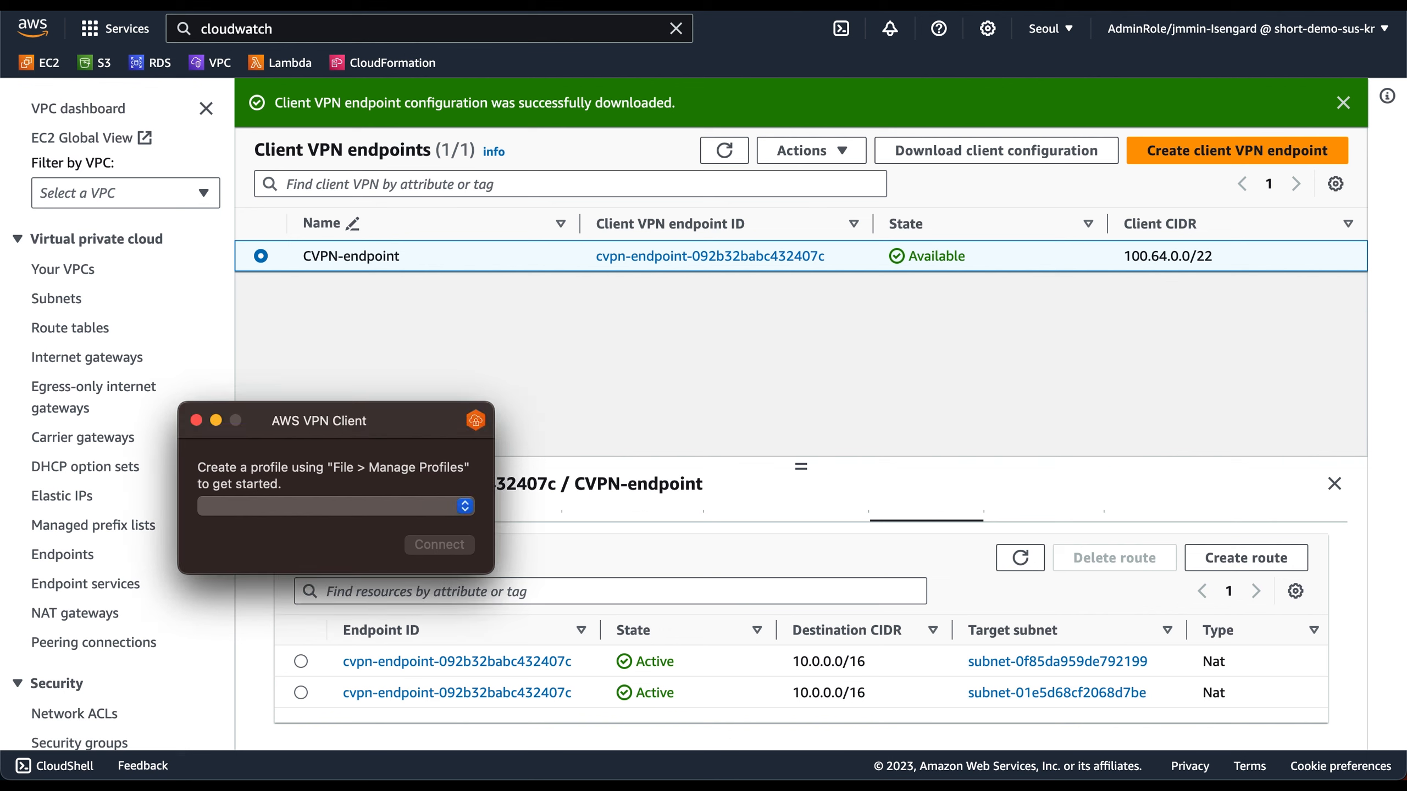
Step: In AWS VPN Client, add a profile with the display name cvpn that uses downloaded-client-config (1).ovpn from the ShortDemo folder
key("super+m")
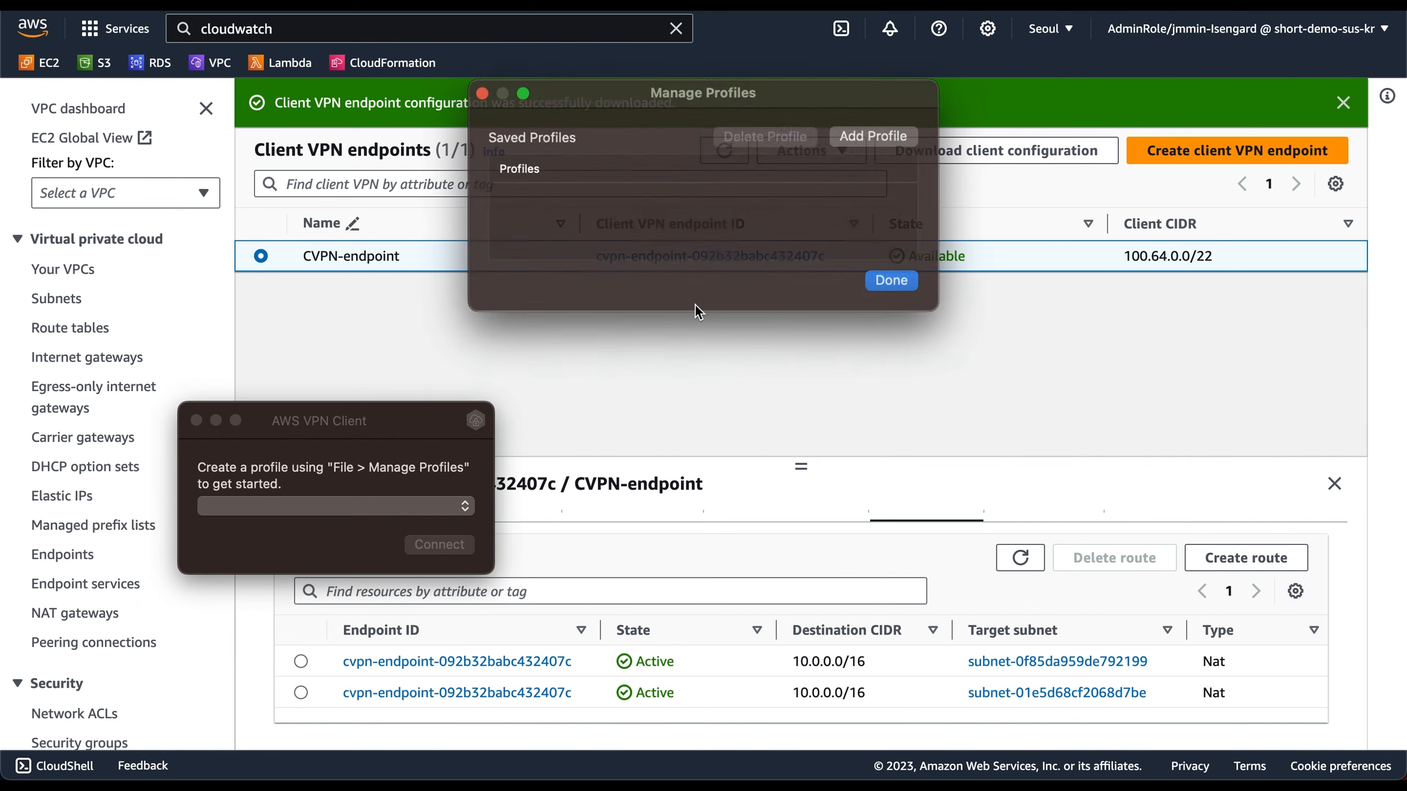
left_click(891, 146)
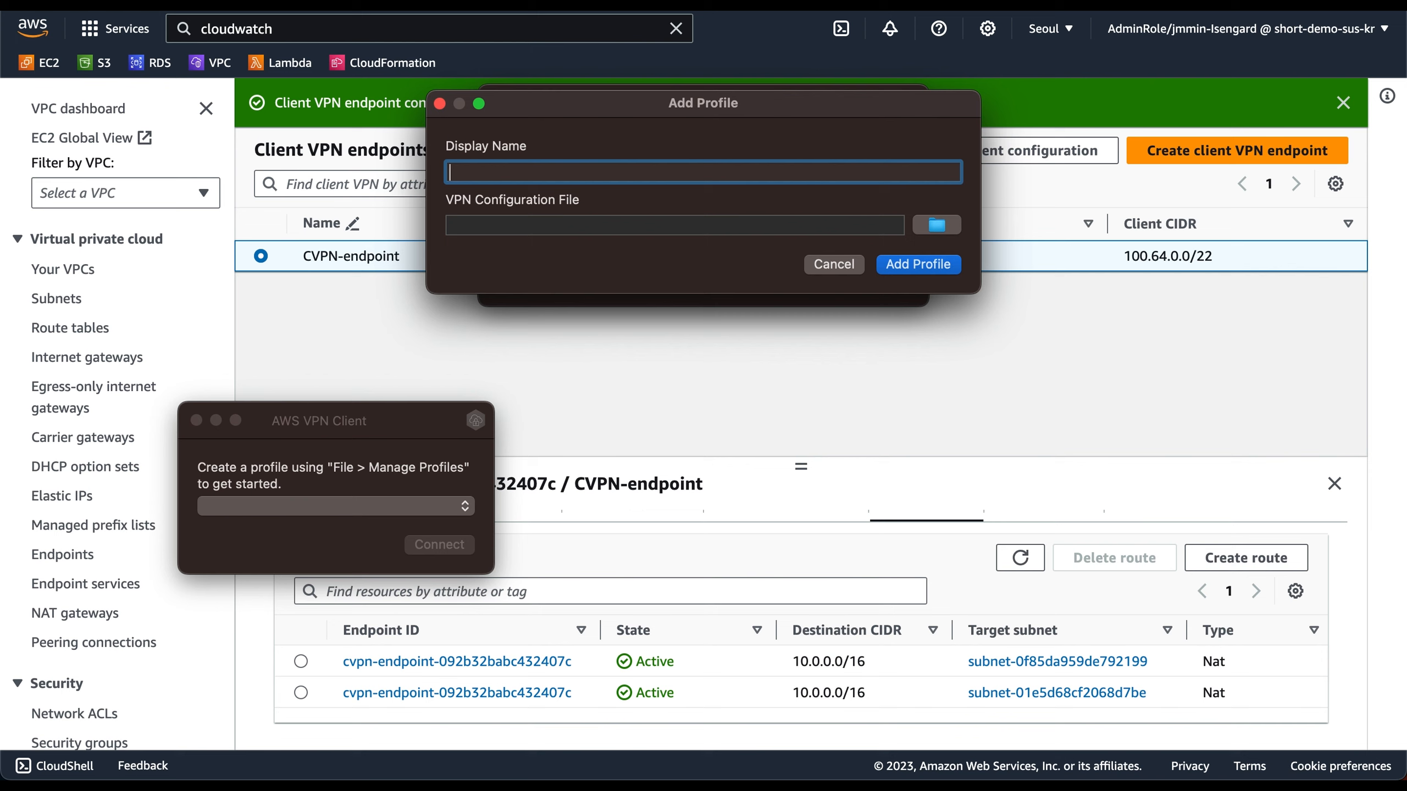
type("cvpn")
left_click(575, 224)
left_click(935, 224)
left_click(889, 298)
double_click(890, 300)
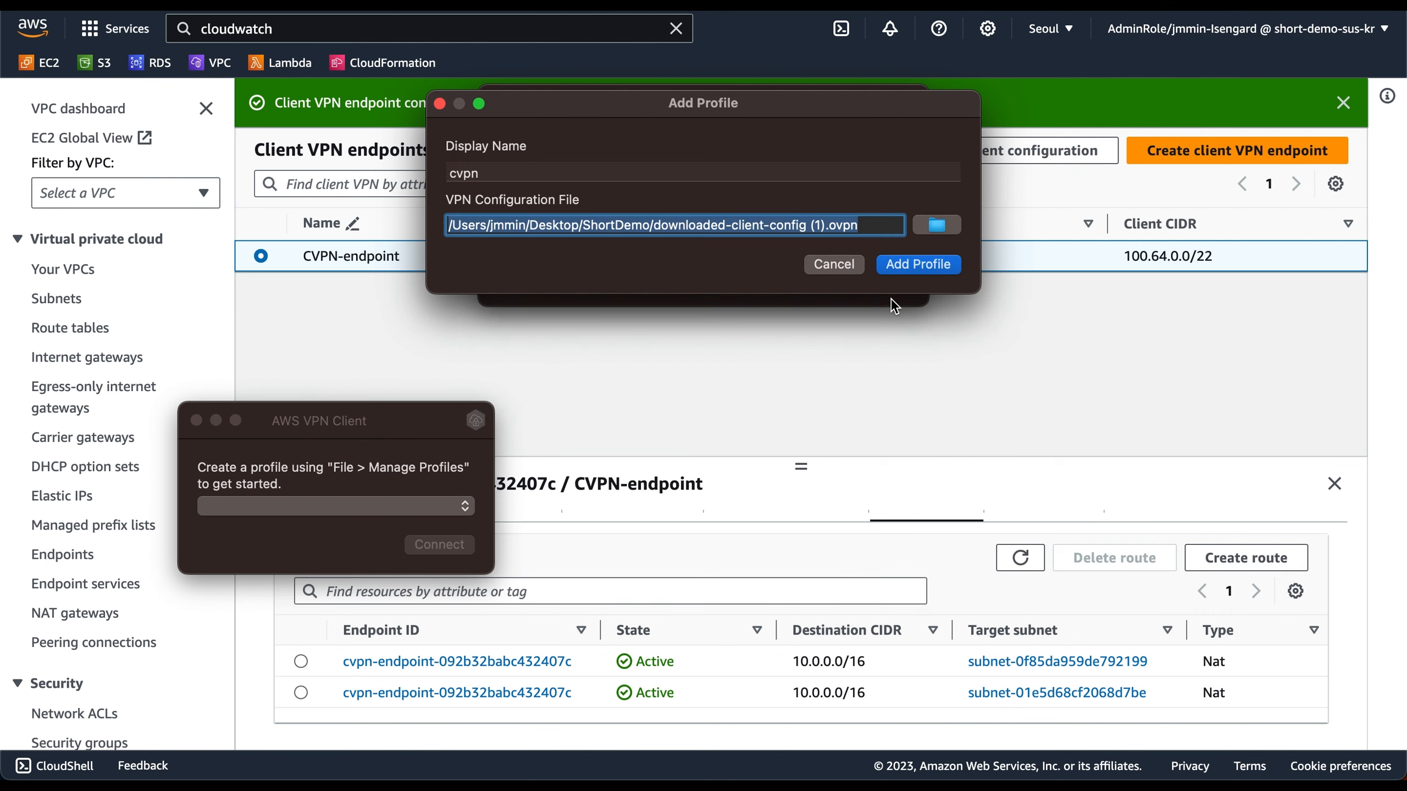
left_click(919, 265)
left_click(884, 277)
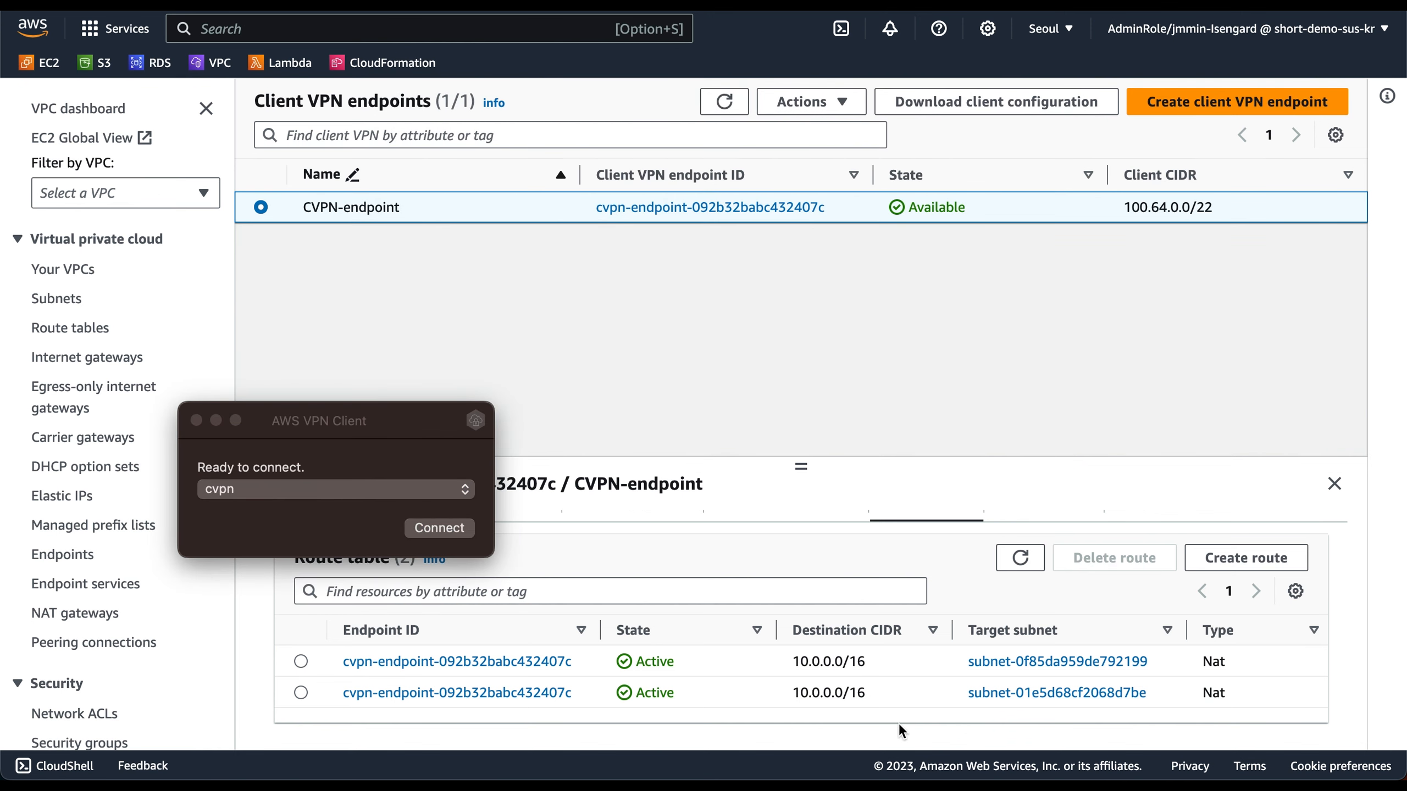
Step: Start launching an EC2 instance named MyServer with the Amazon Linux 2023 AMI
left_click(439, 294)
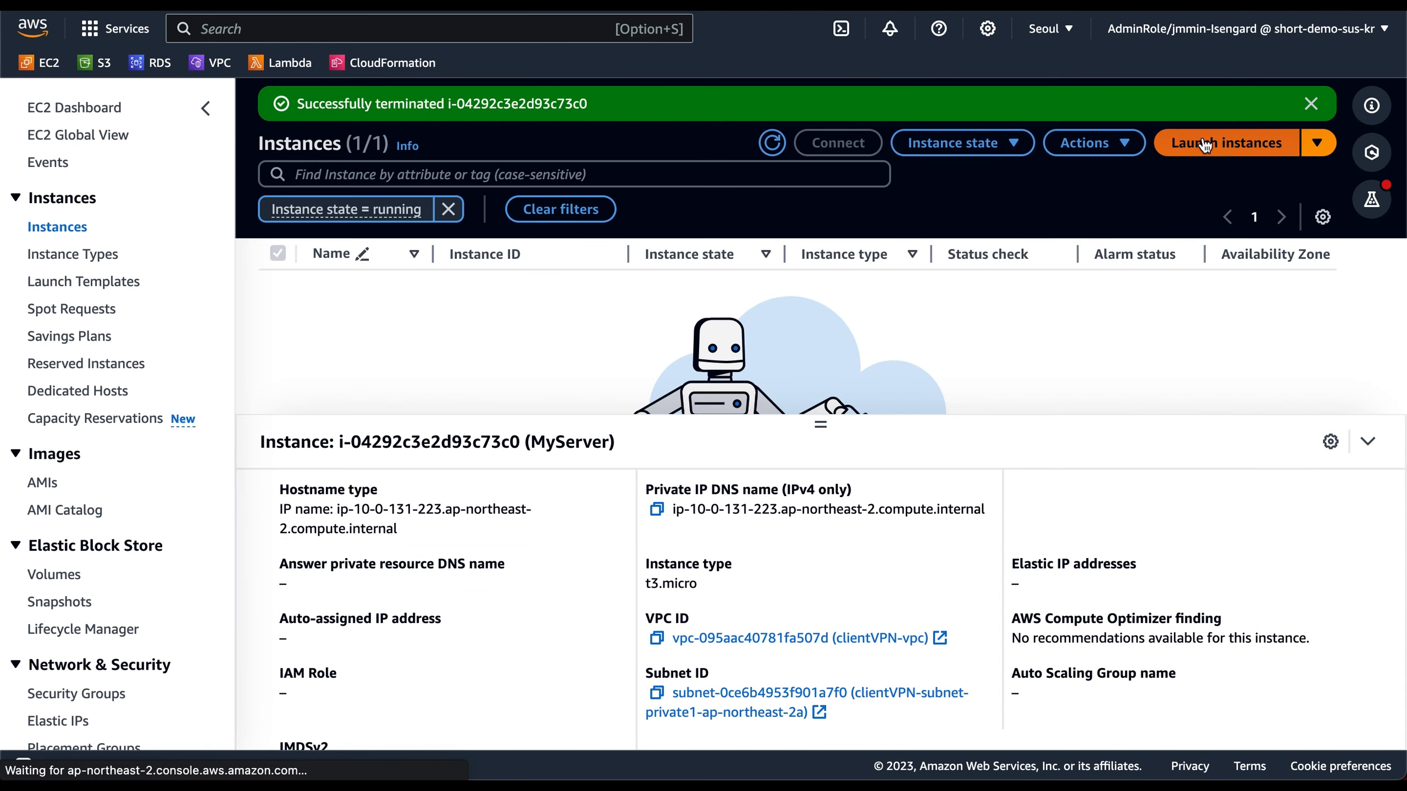
left_click(1209, 155)
left_click(461, 312)
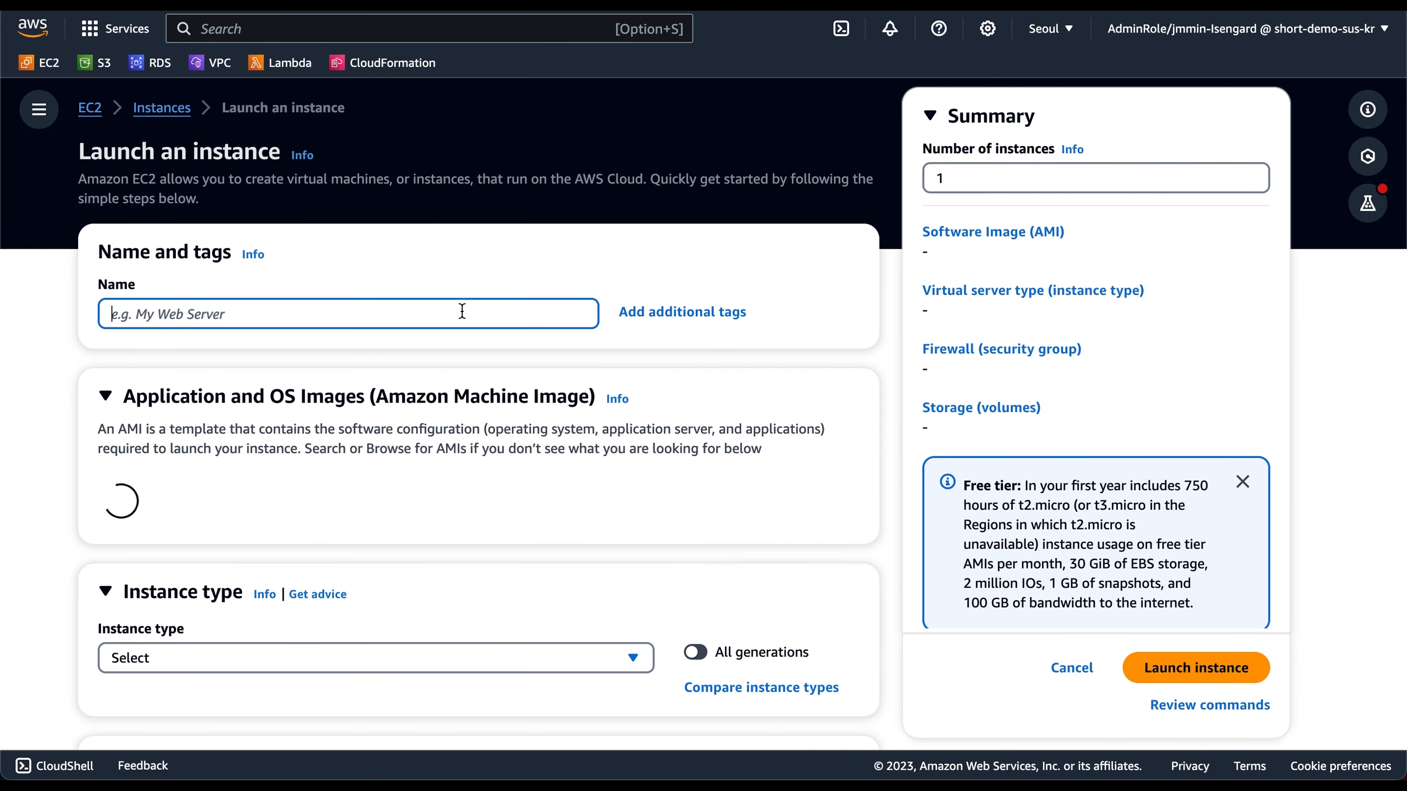
type("My")
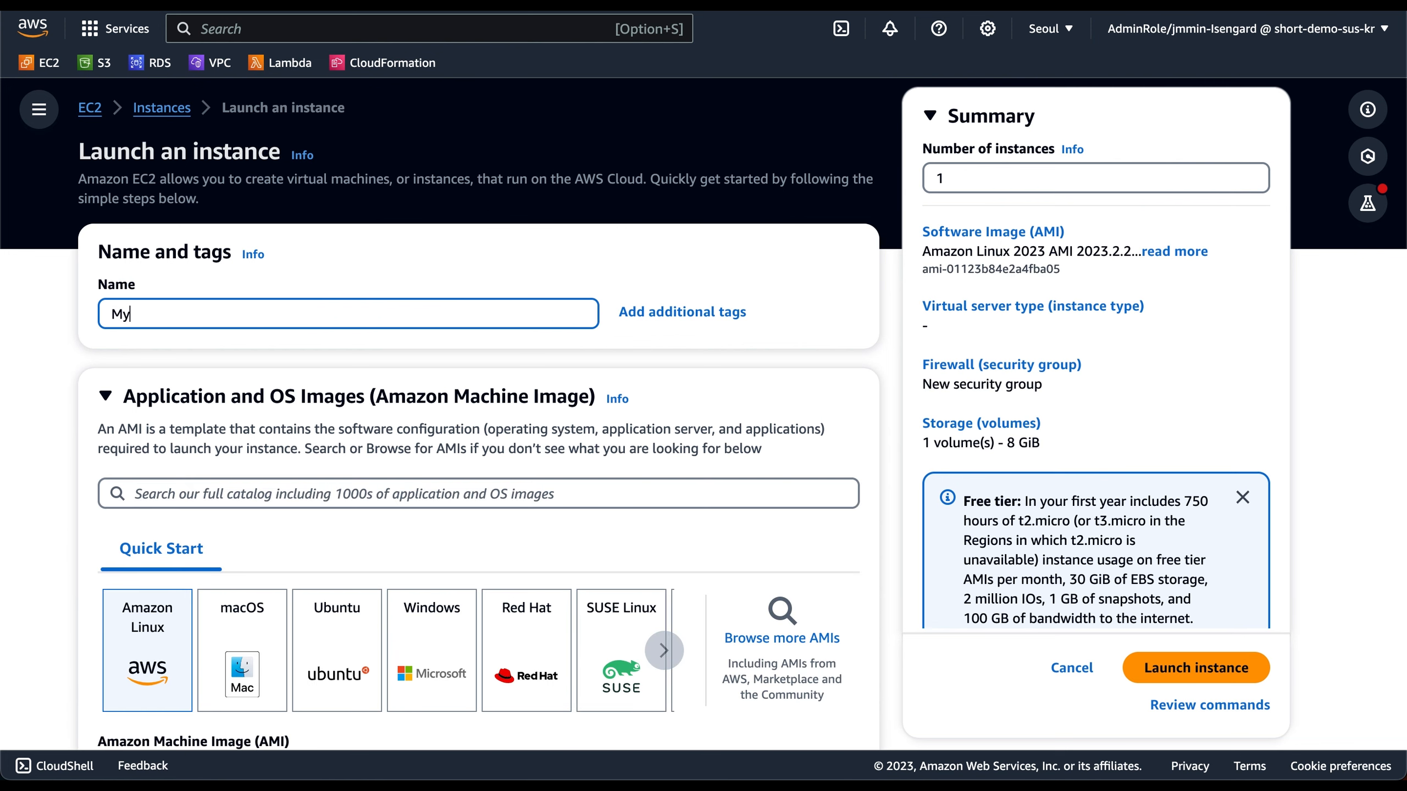
type("Server")
left_click(150, 654)
scroll(150, 654, "down", 5)
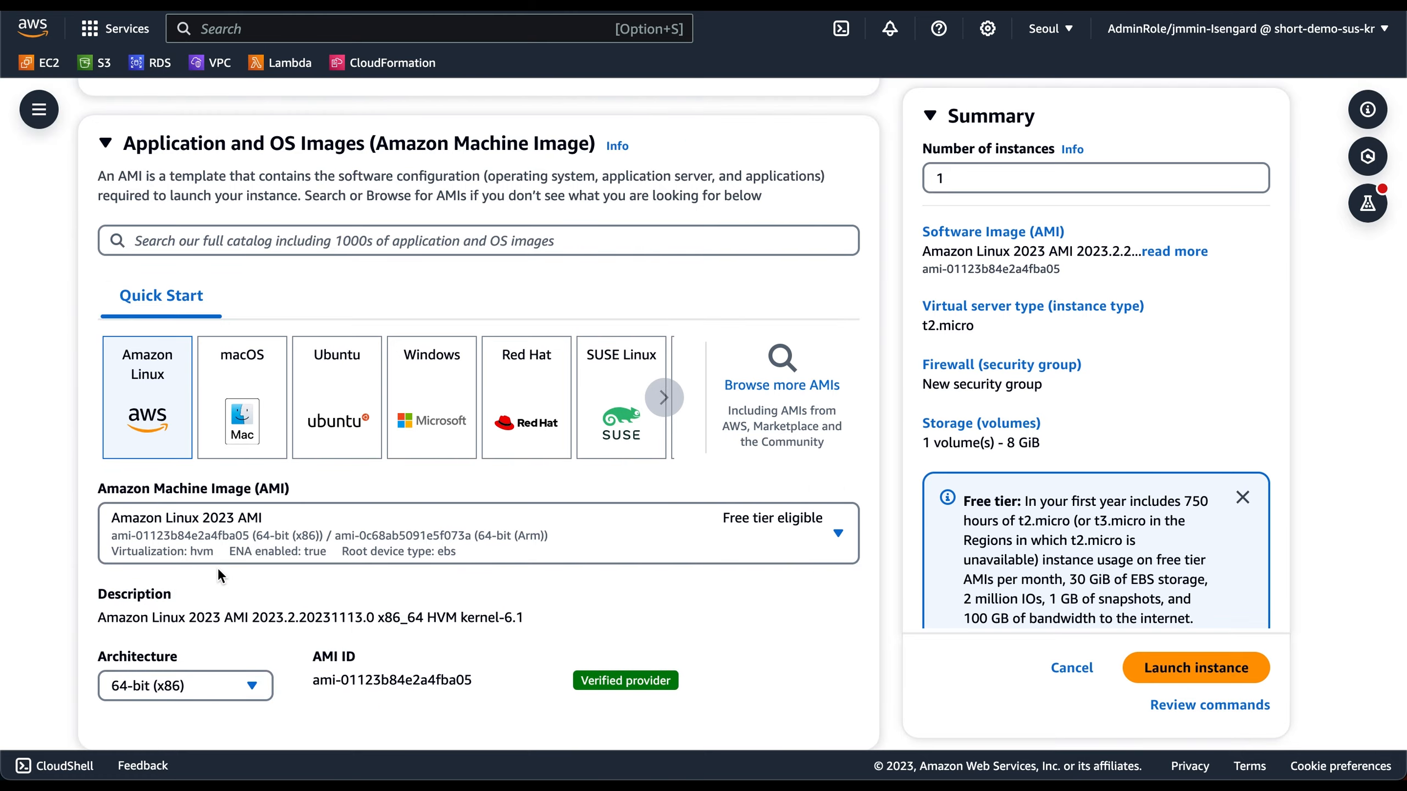
Step: Set the instance type of MyServer to t3.micro
scroll(219, 577, "down", 3)
left_click(266, 422)
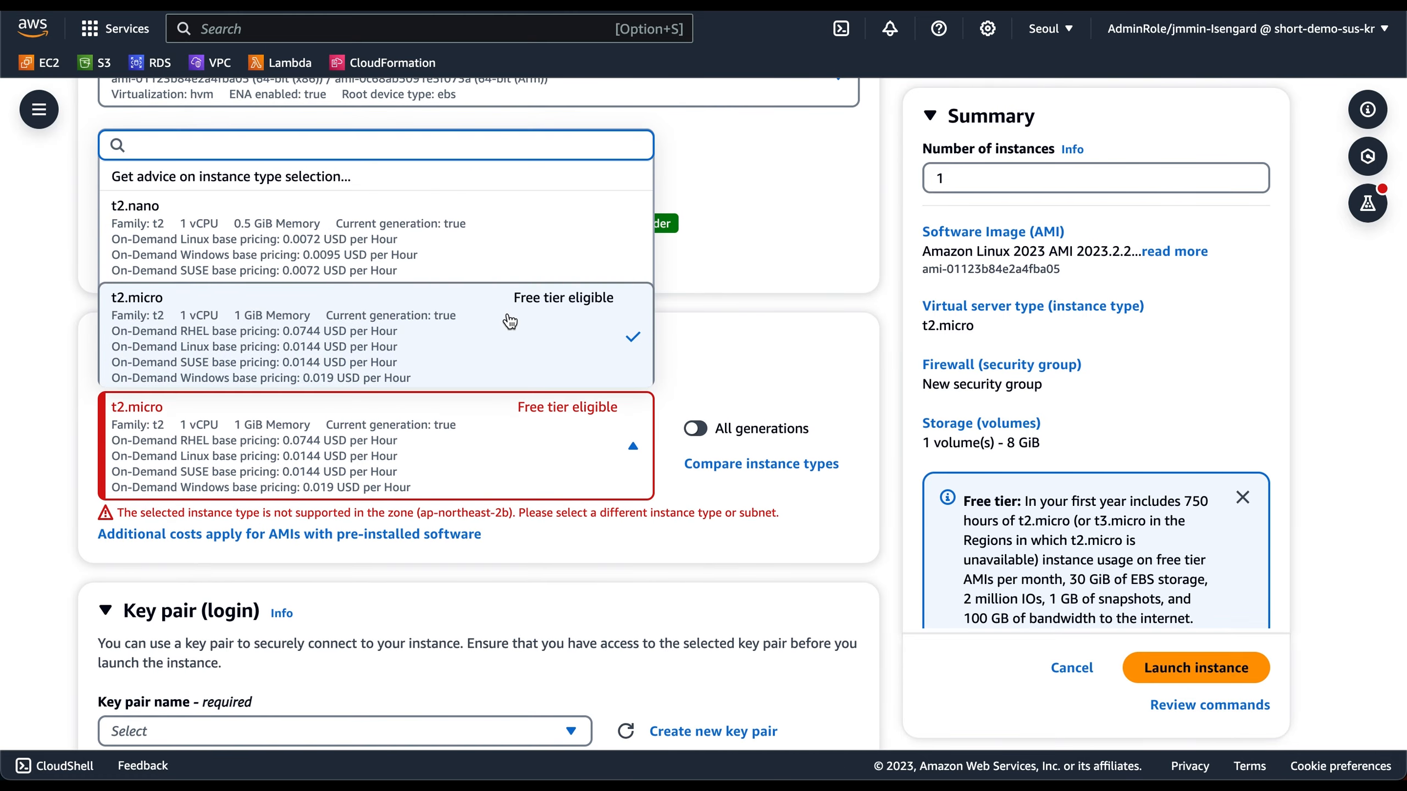
type("t3.m")
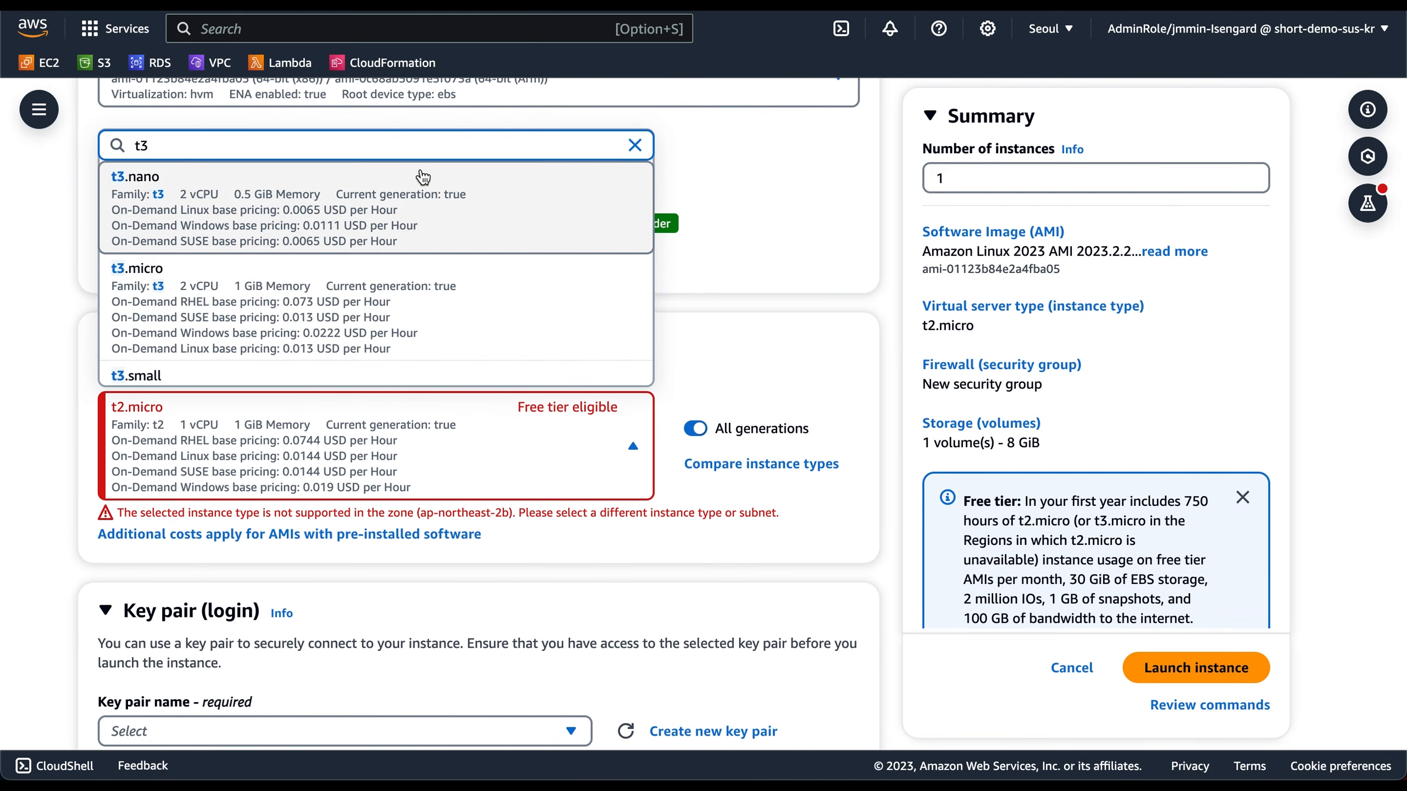
left_click(330, 205)
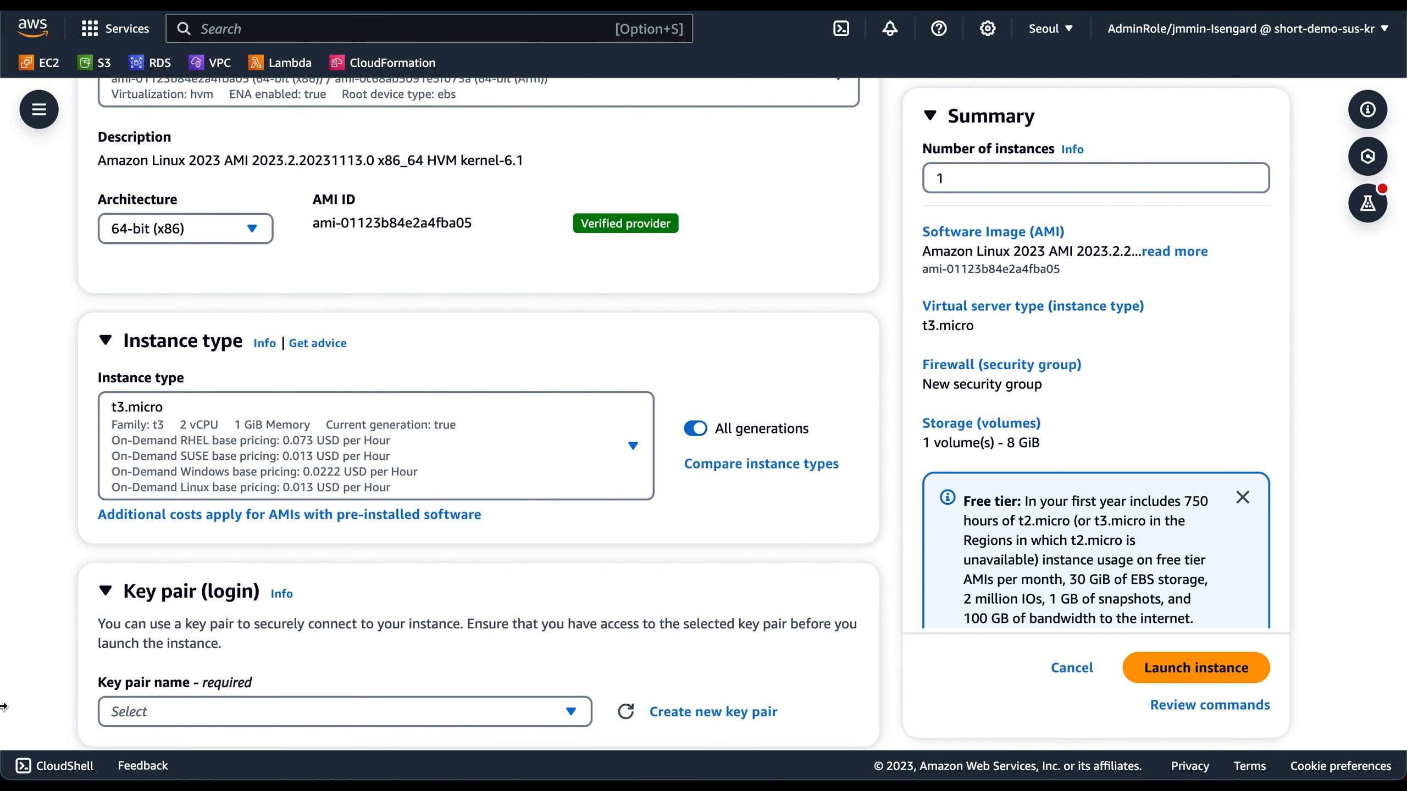
Step: Select ShortDemo as the login key pair for MyServer
scroll(3, 707, "down", 2)
scroll(4, 707, "down", 3)
left_click(228, 343)
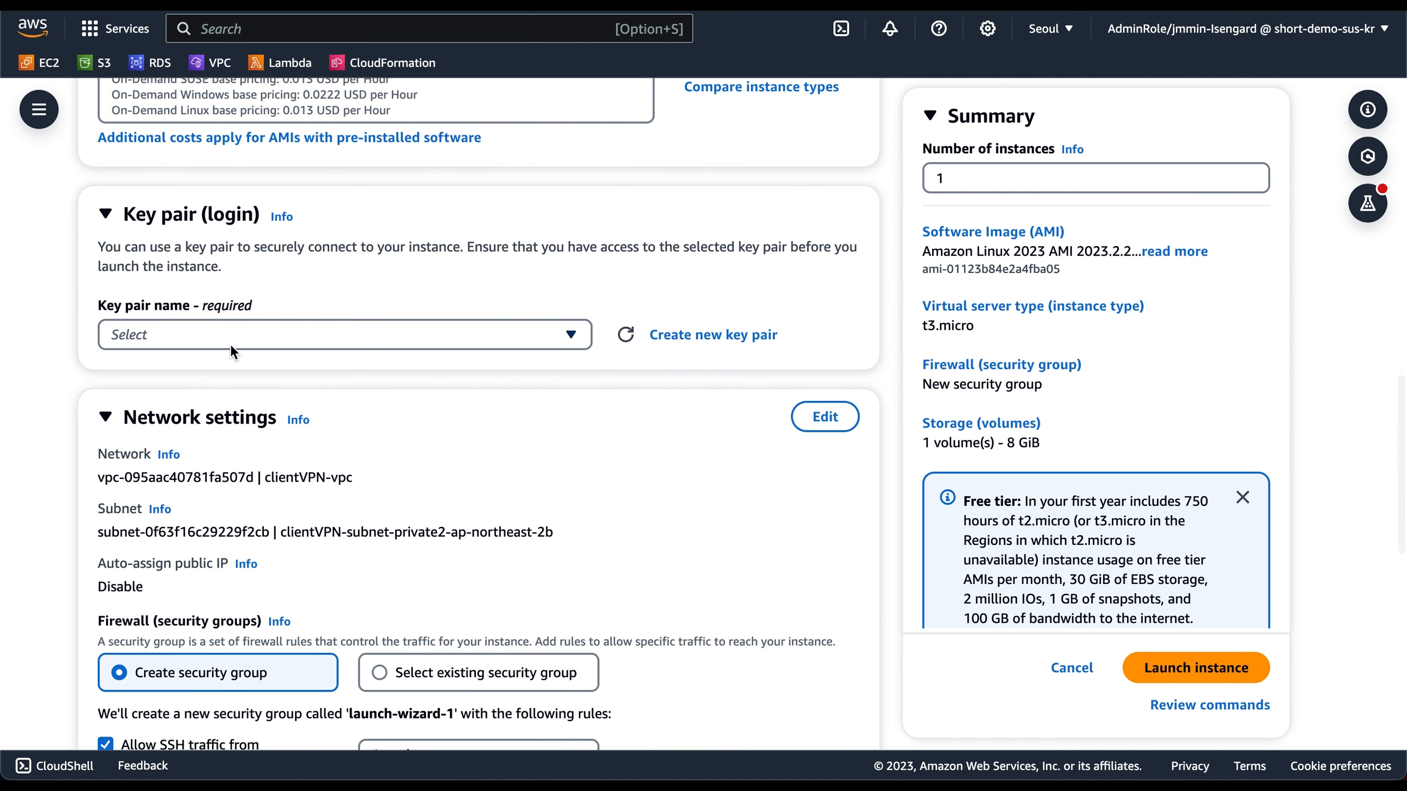
left_click(155, 438)
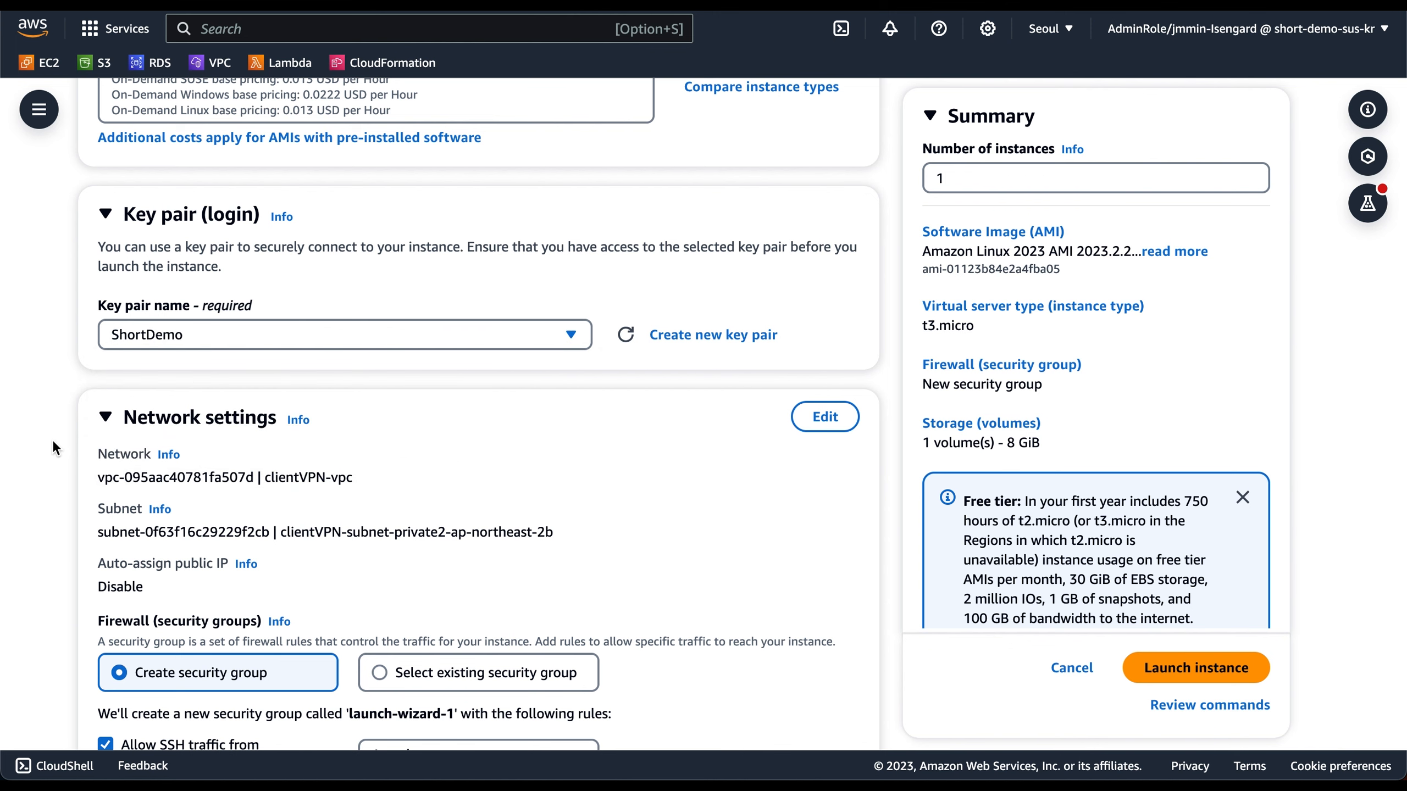
Step: Make the instance's network settings editable and keep clientVPN-subnet-private2-ap-northeast-2b as its subnet
scroll(53, 441, "down", 5)
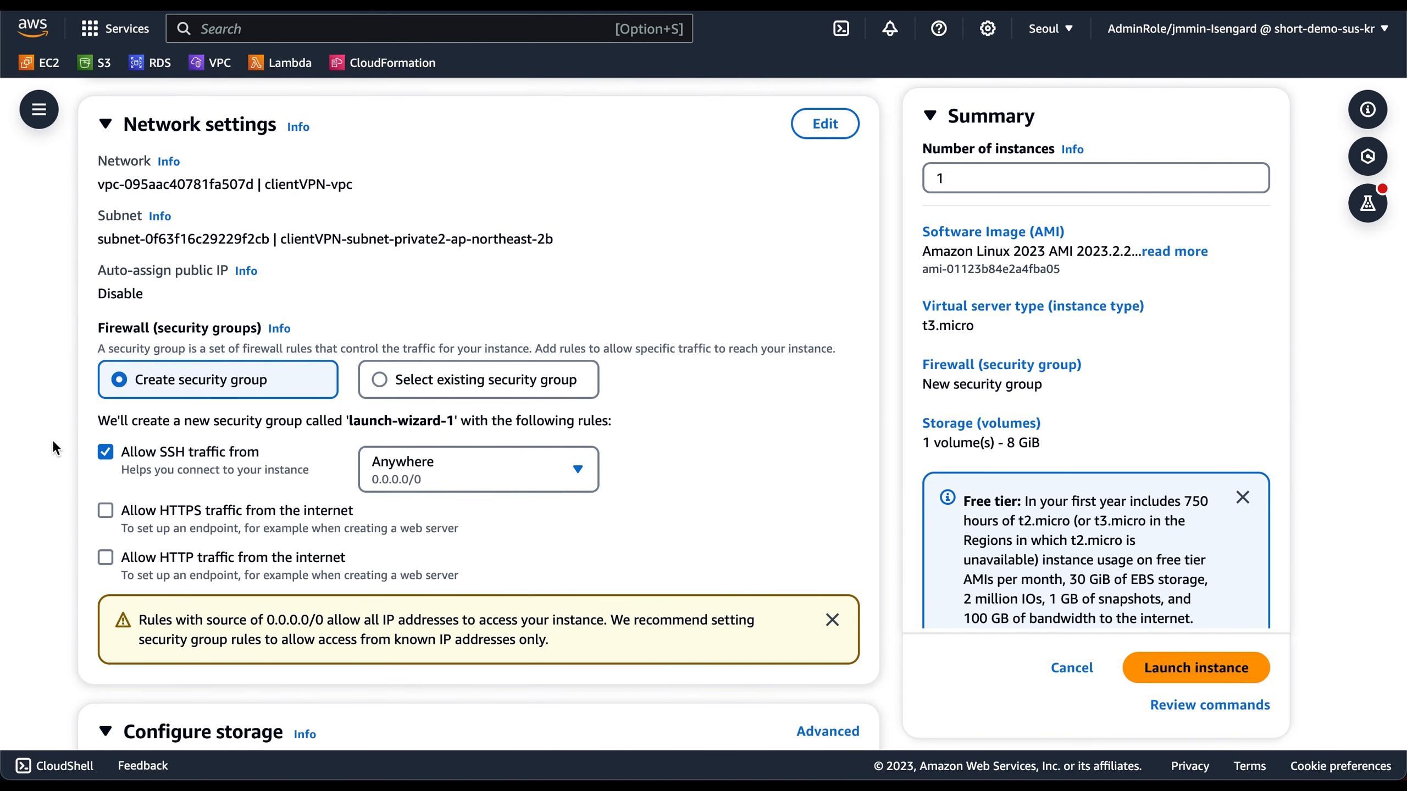
left_click(821, 124)
left_click(450, 306)
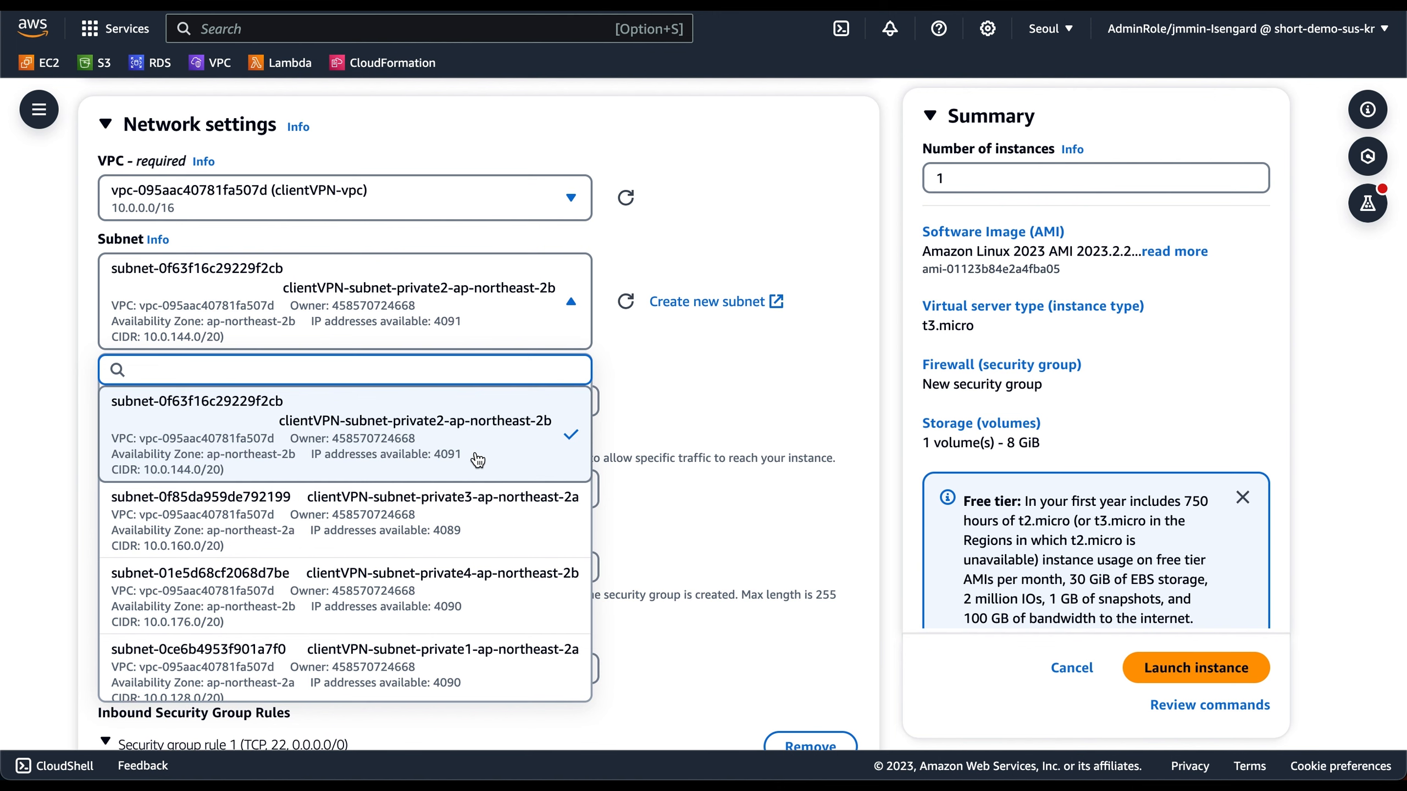
left_click(763, 397)
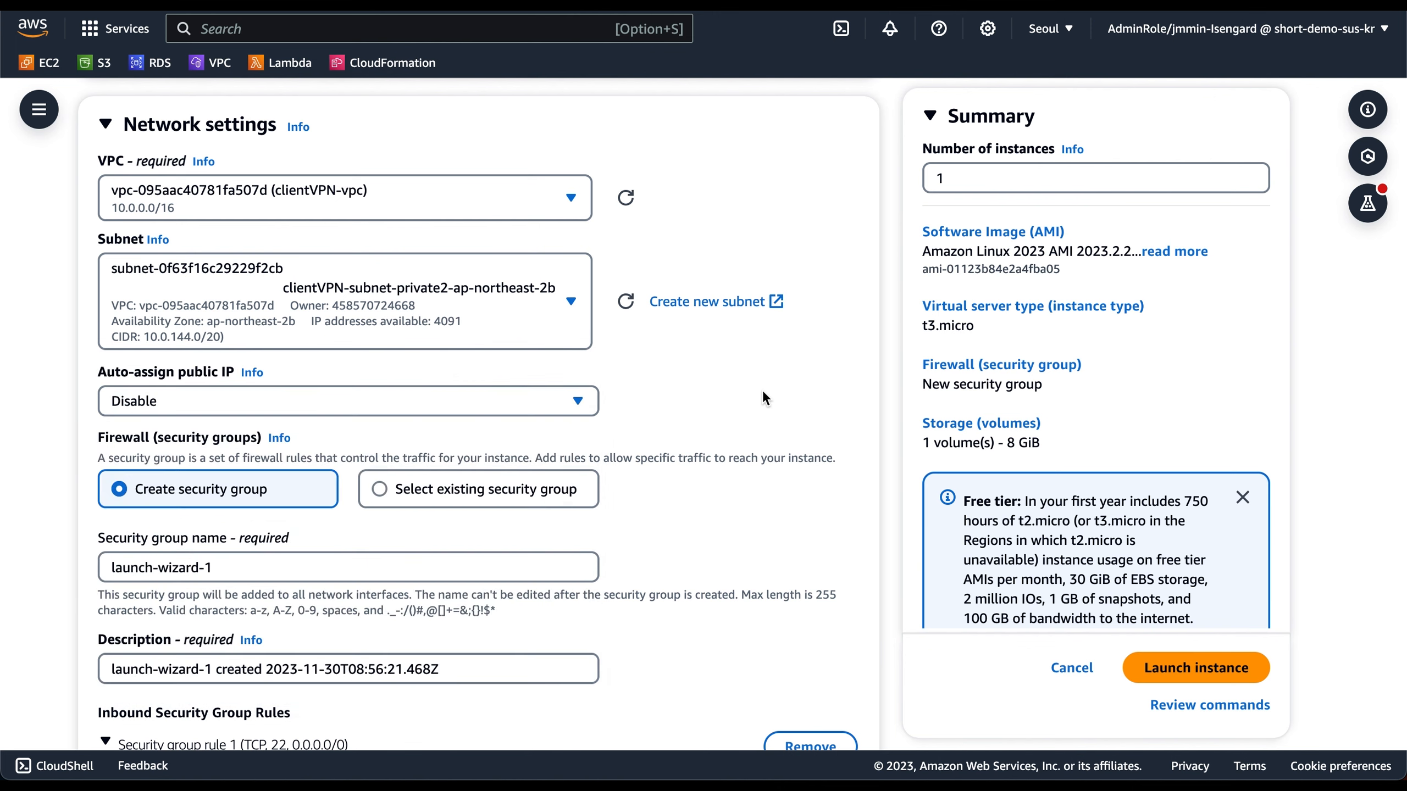
Step: Set the SSH rule of the new security group to a custom source, the default security group
scroll(393, 569, "down", 5)
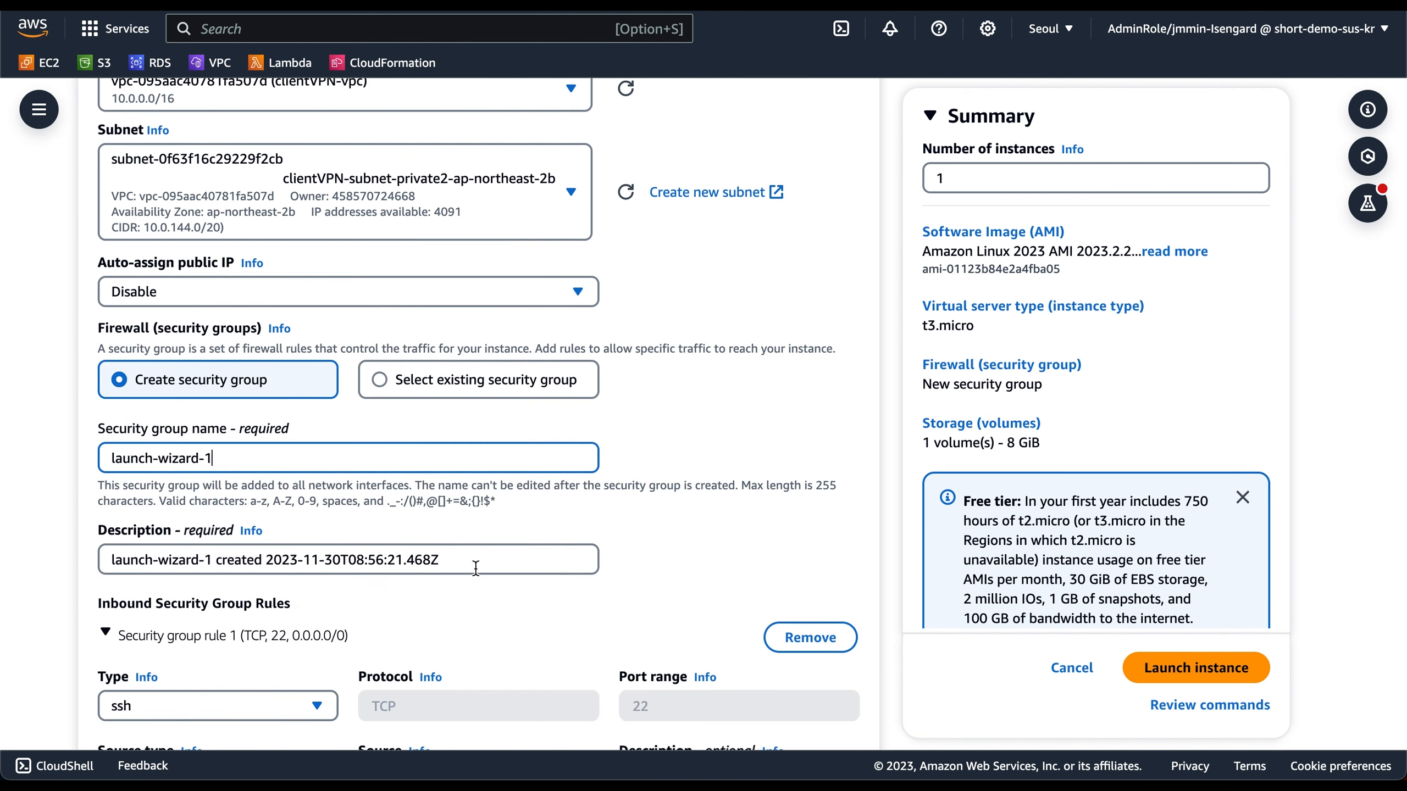
left_click(299, 566)
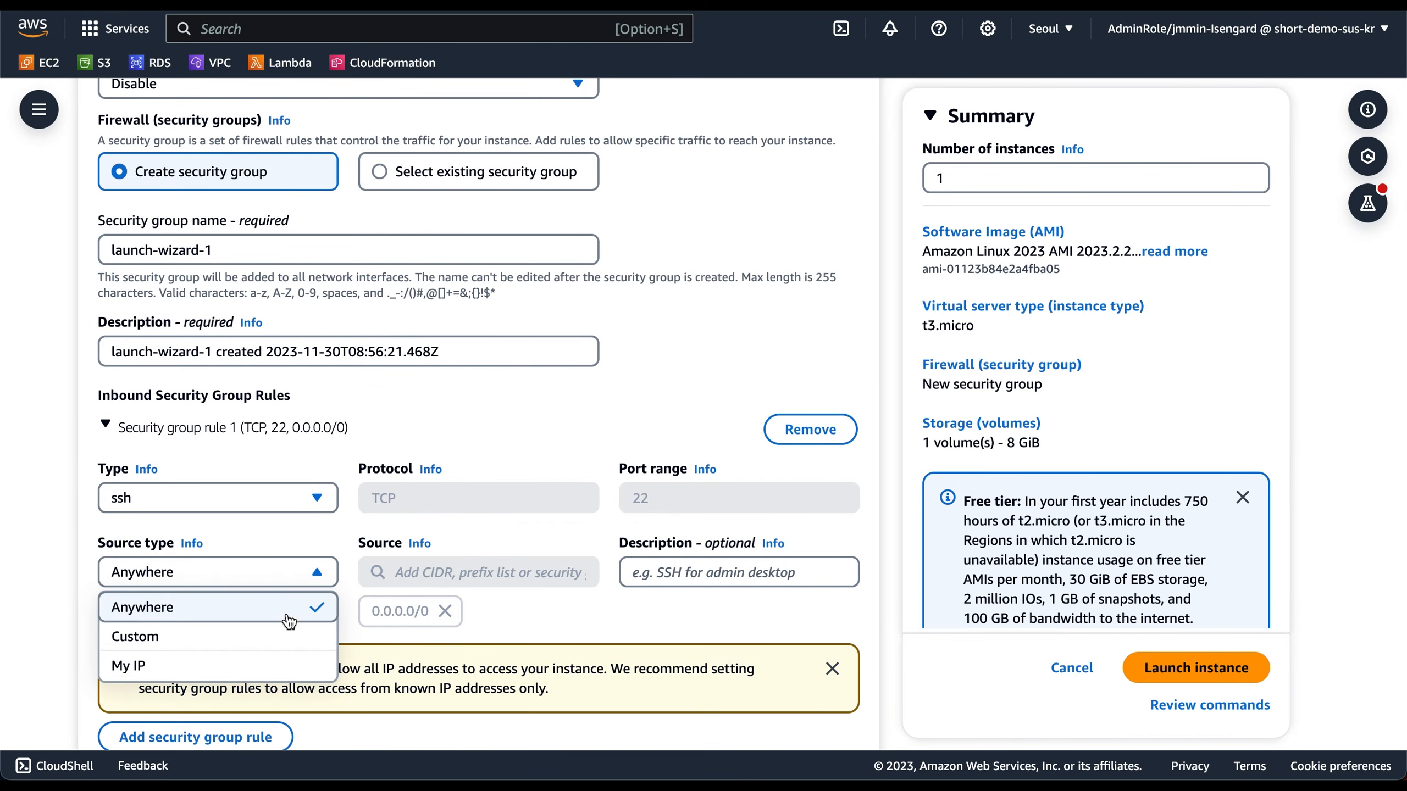
left_click(281, 638)
left_click(501, 571)
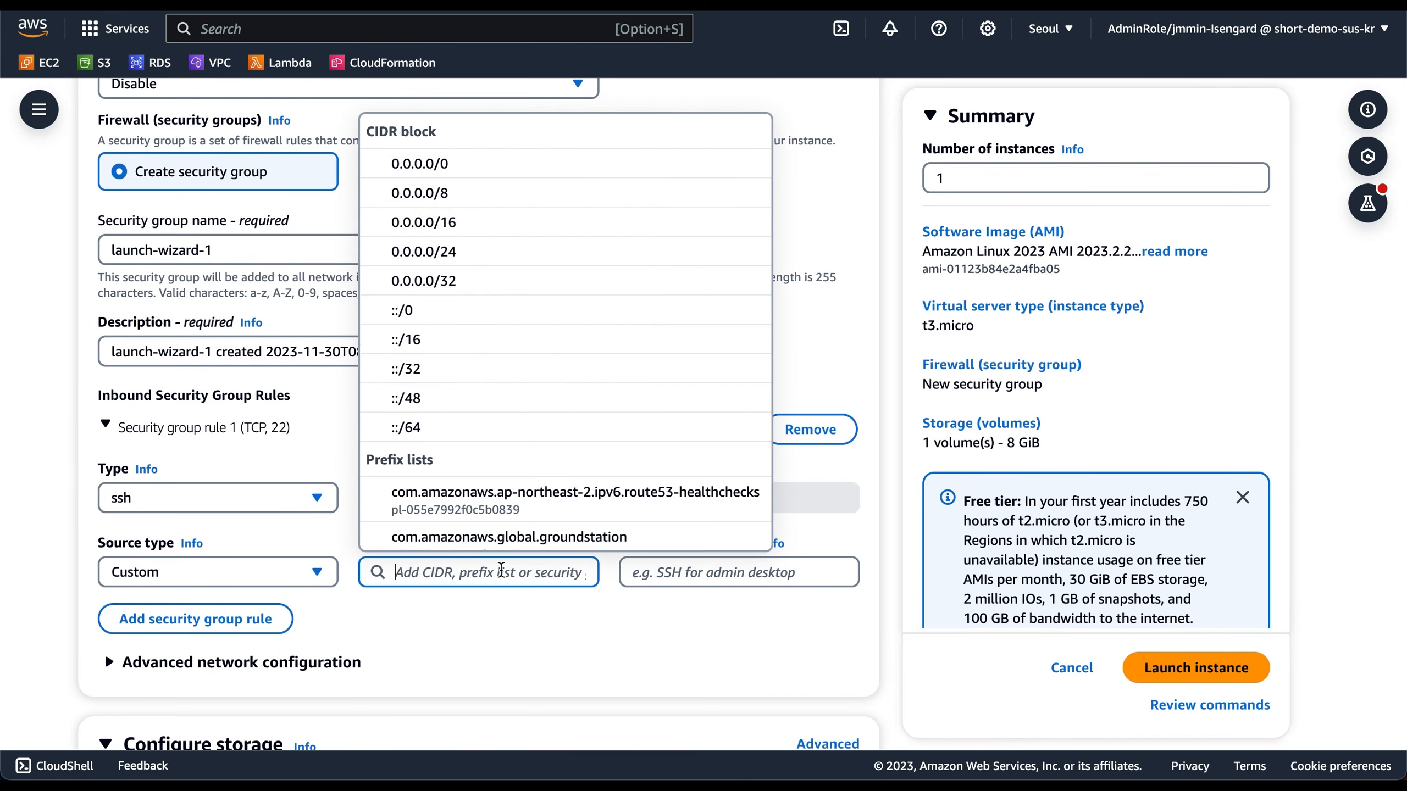
type("default")
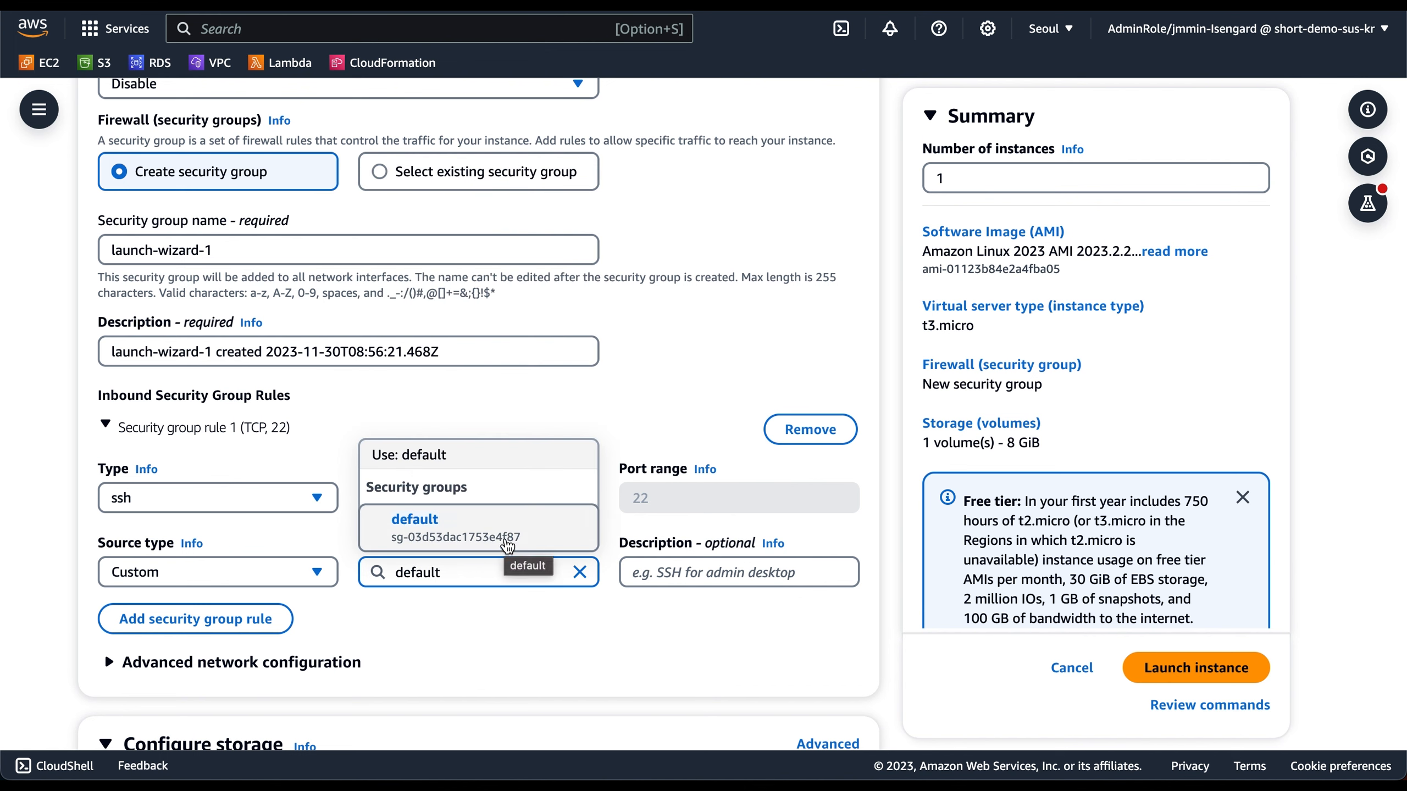
left_click(507, 546)
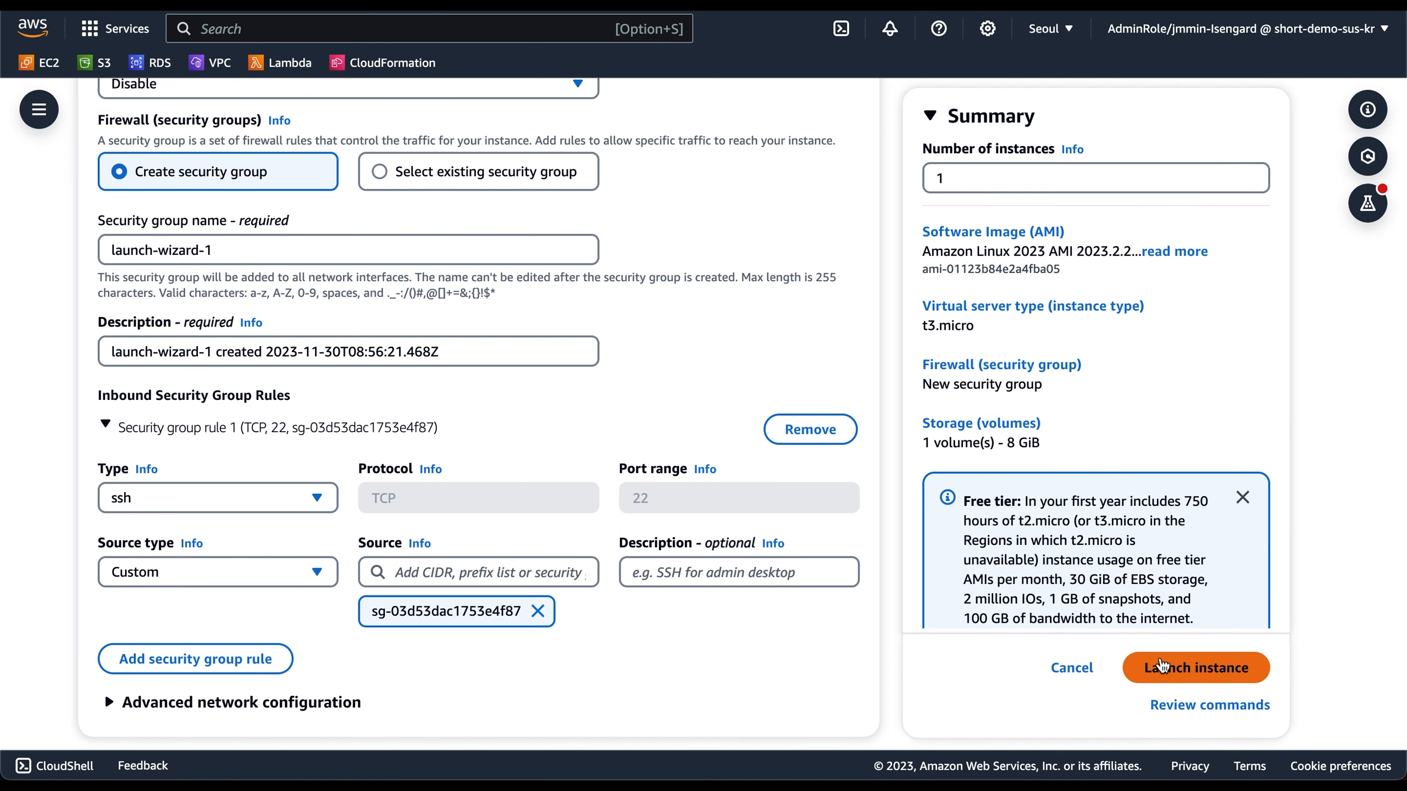
Step: Launch the instance and copy the private IPv4 address of MyServer from its instance details
left_click(1163, 668)
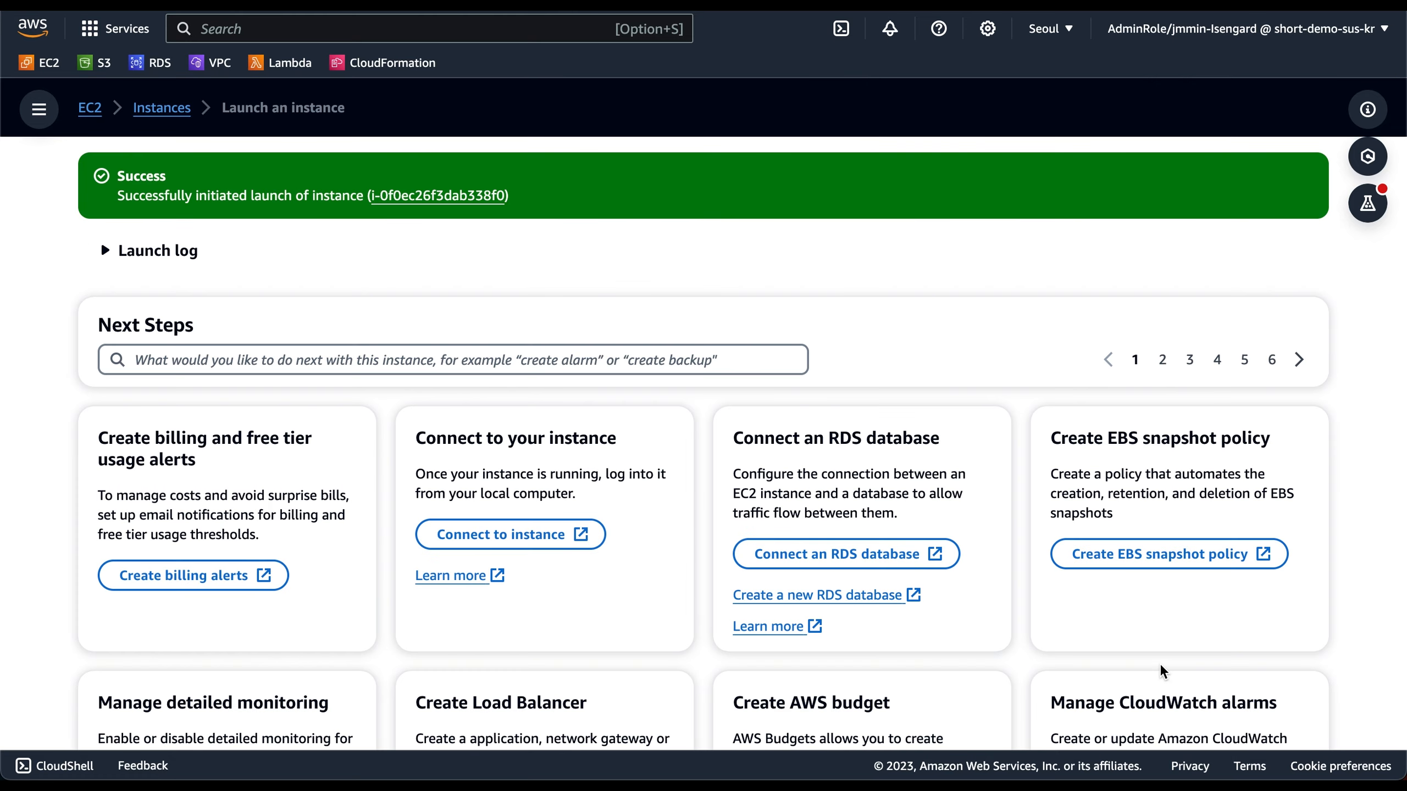
left_click(410, 208)
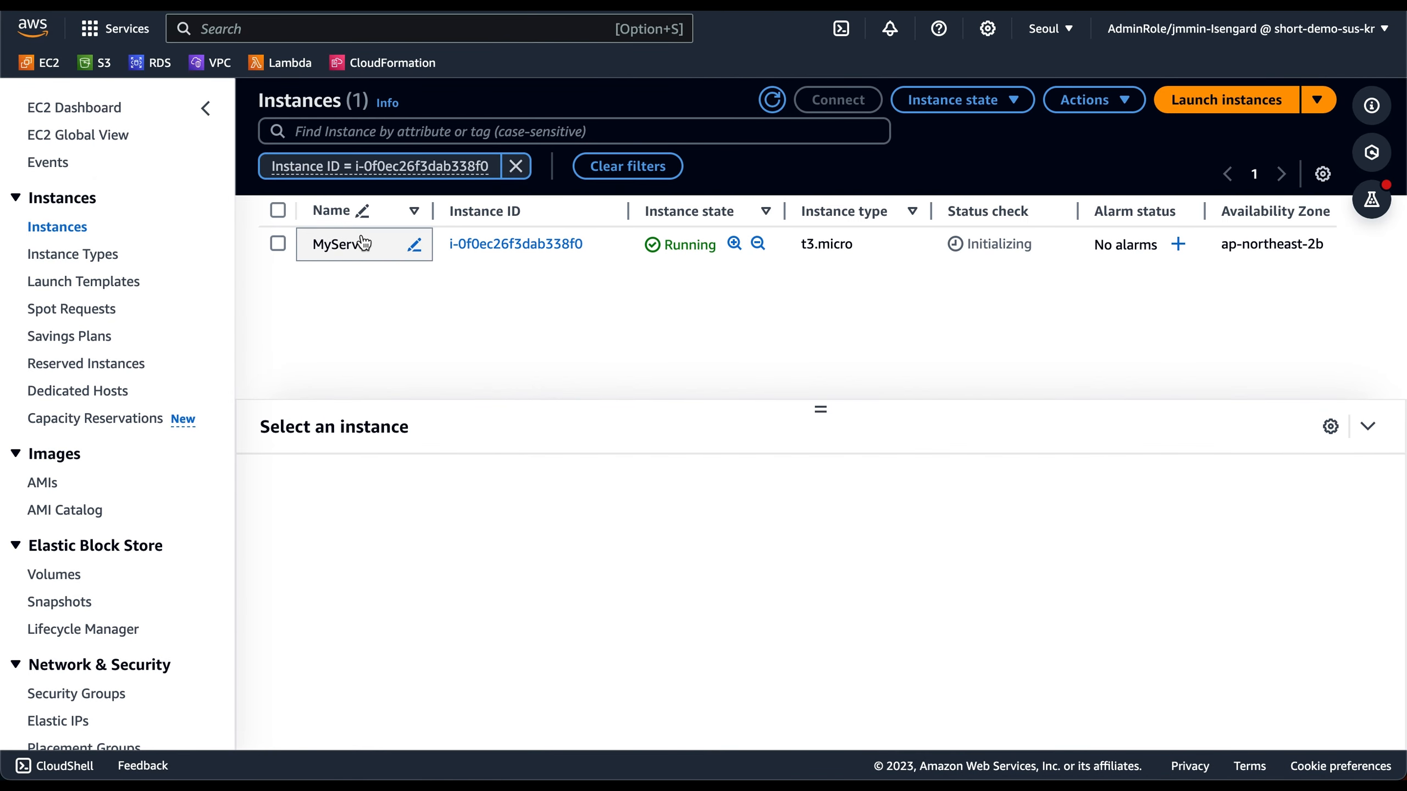
left_click(278, 244)
left_click(1022, 604)
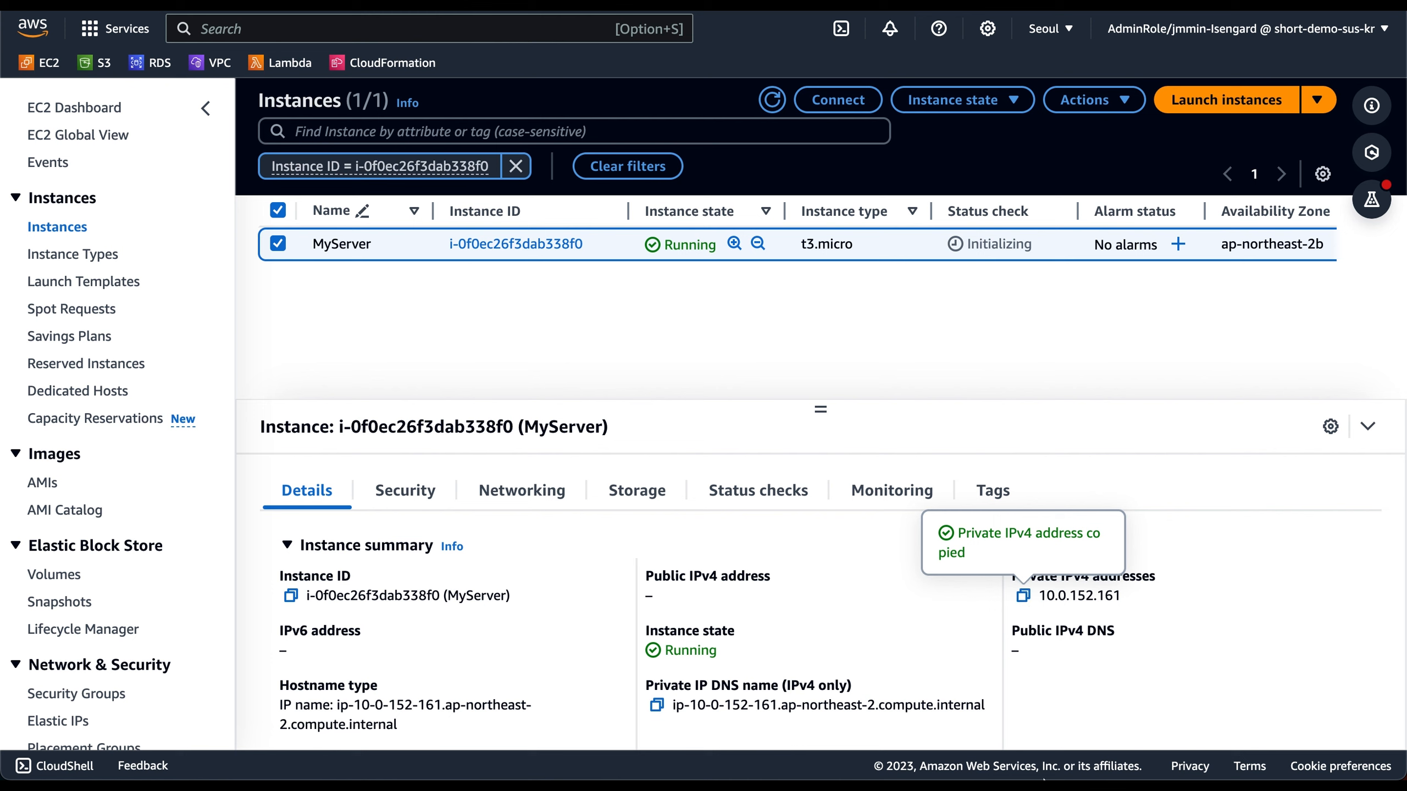
Step: Switch to AWS VPN Client and connect with the cvpn profile
left_click(1121, 739)
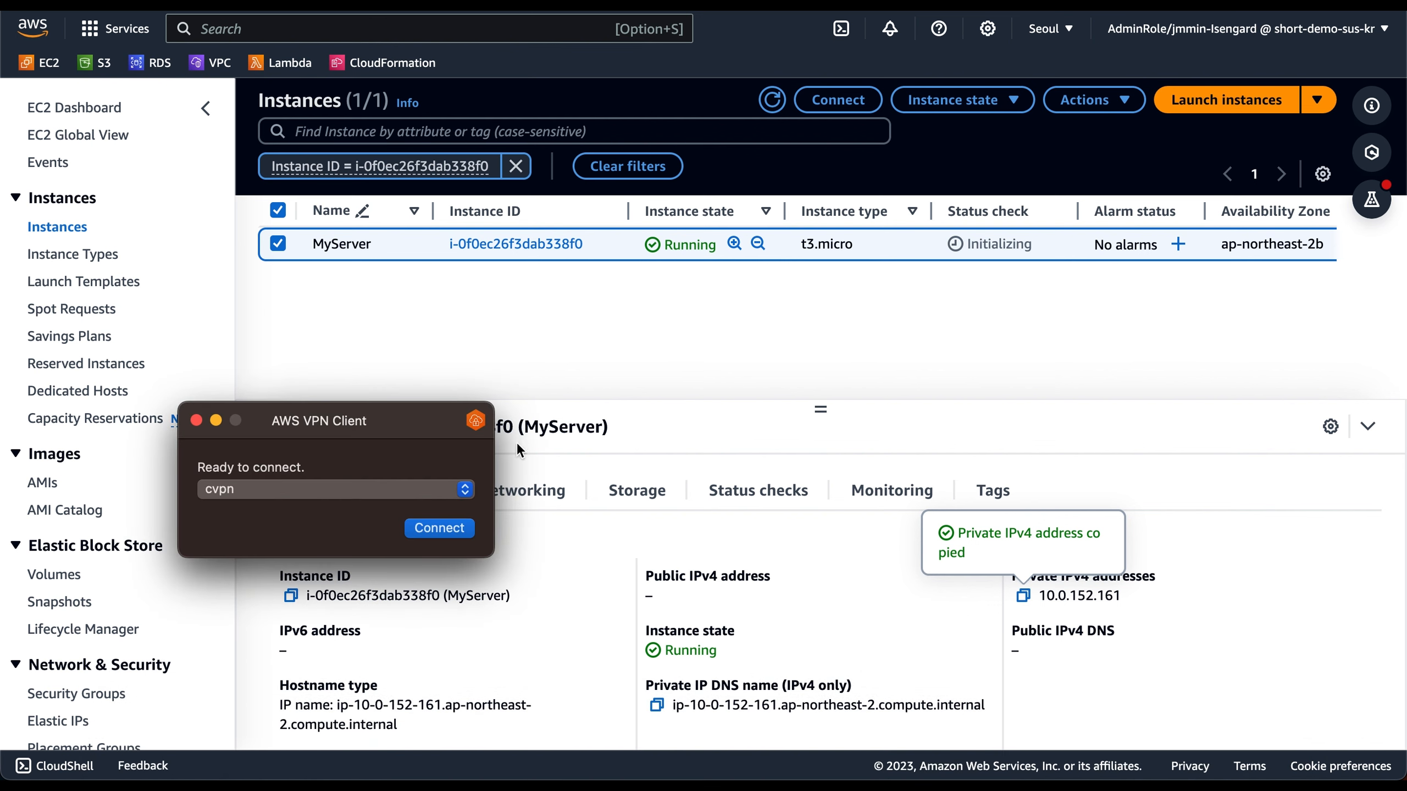
left_click(428, 532)
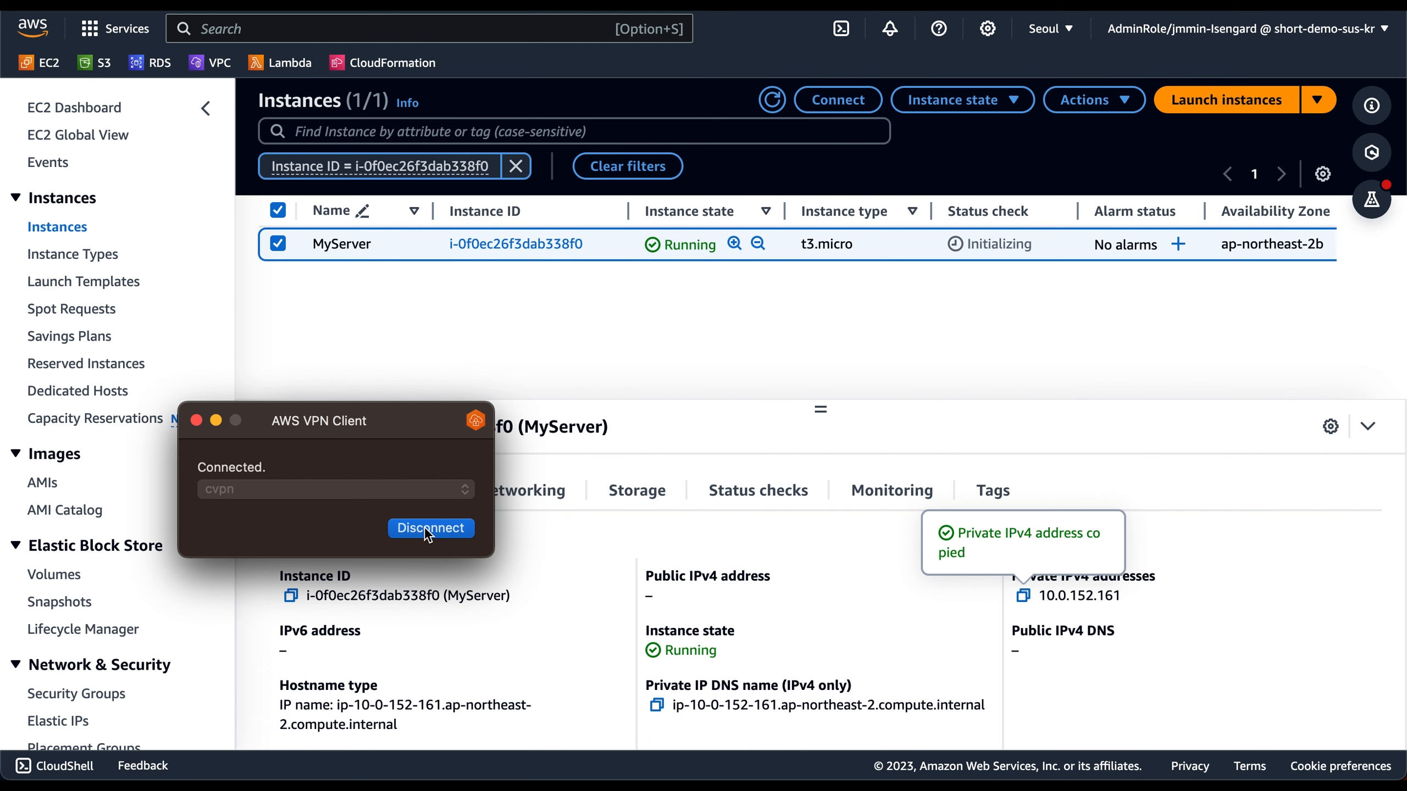
key("super+Tab")
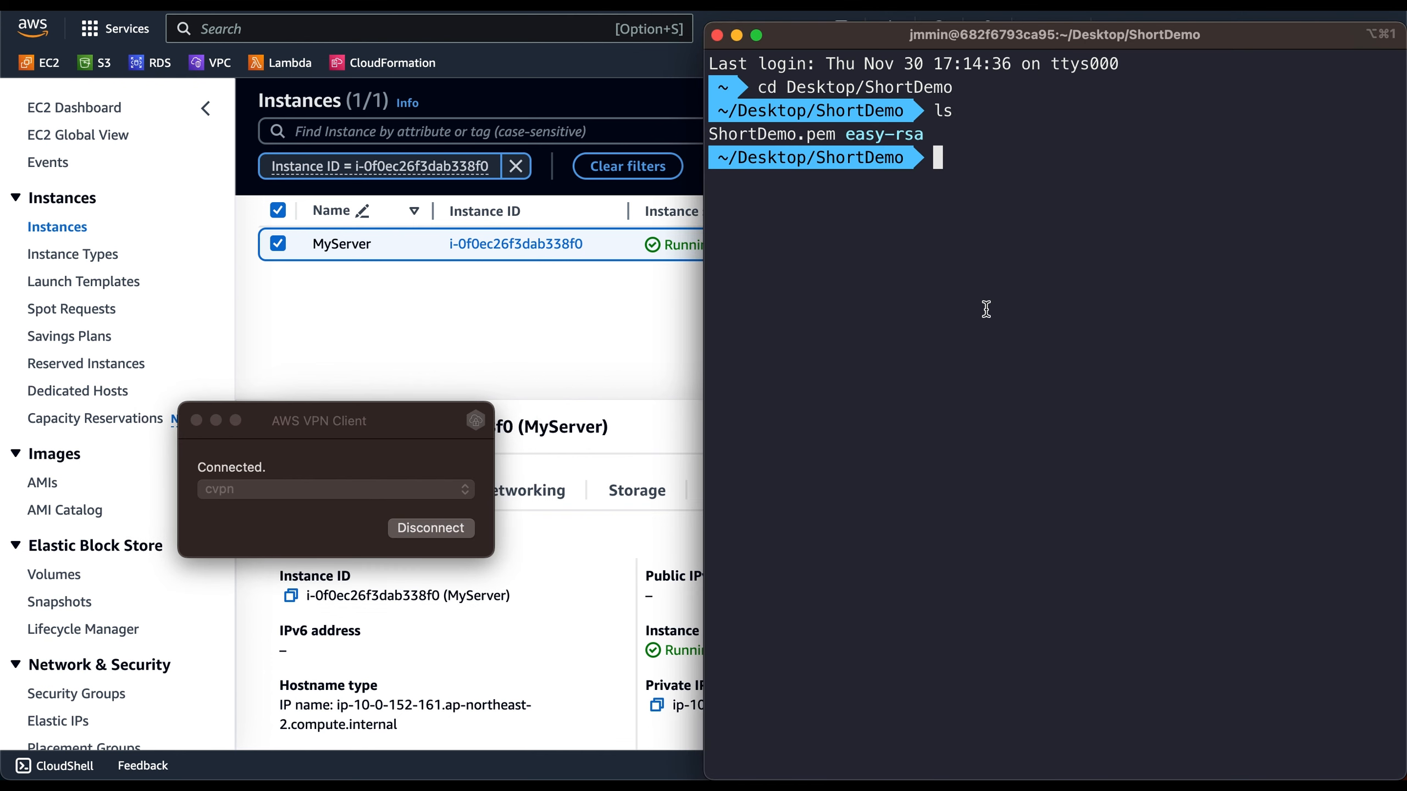
type("ssh -i ShortDemo.pem ")
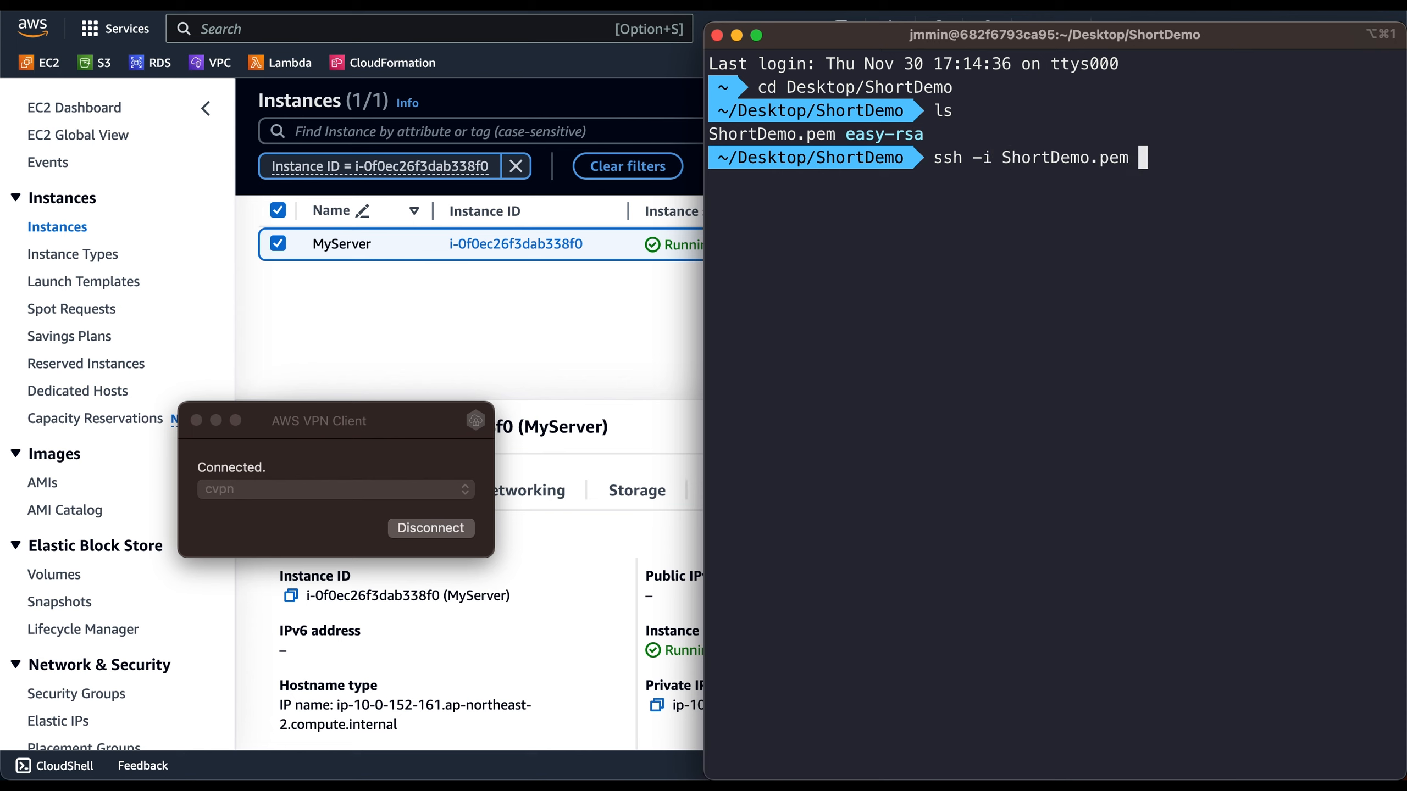
type("ec2-user@")
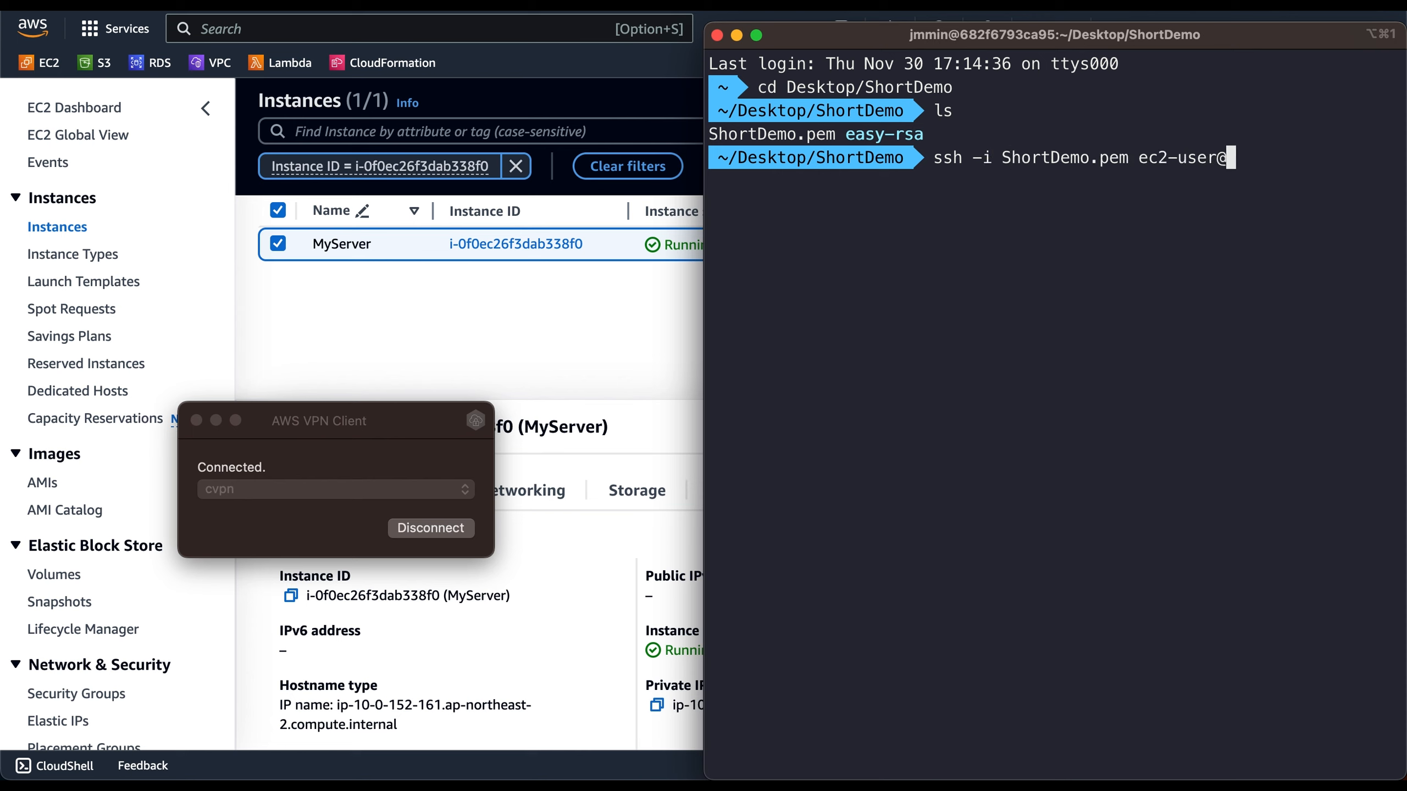
key("super+v")
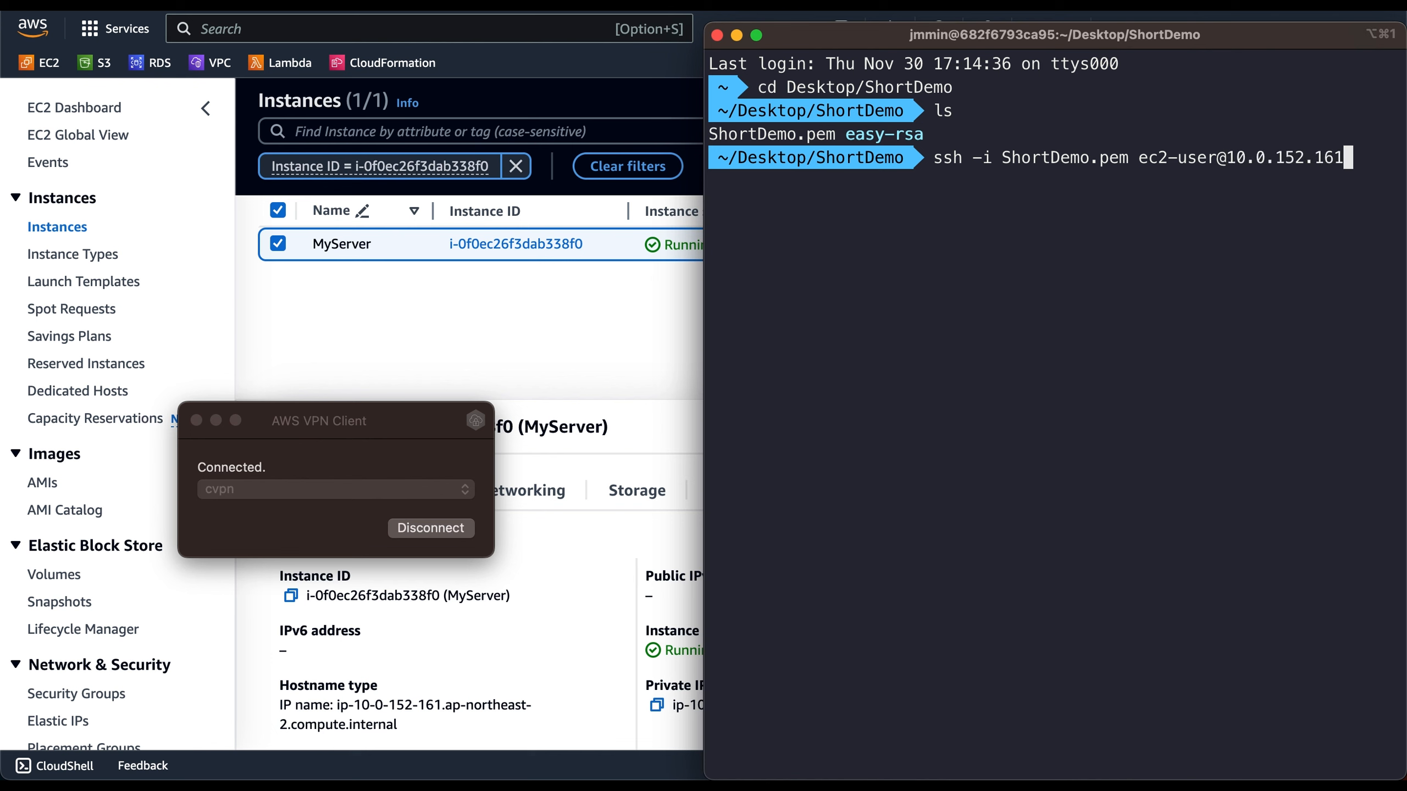
key("Return")
type("yes")
key("Return")
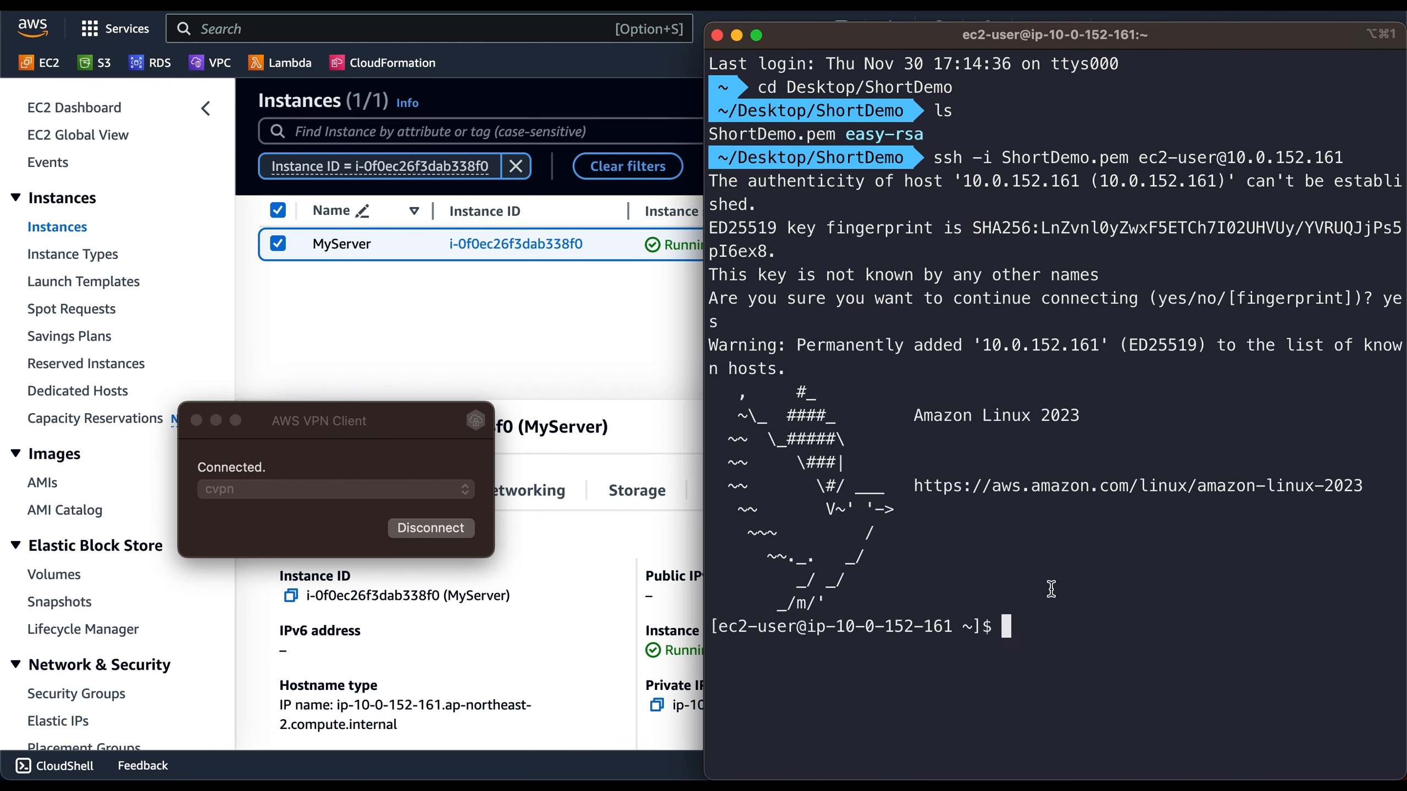
key("Return")
key("Return")
key("Return")
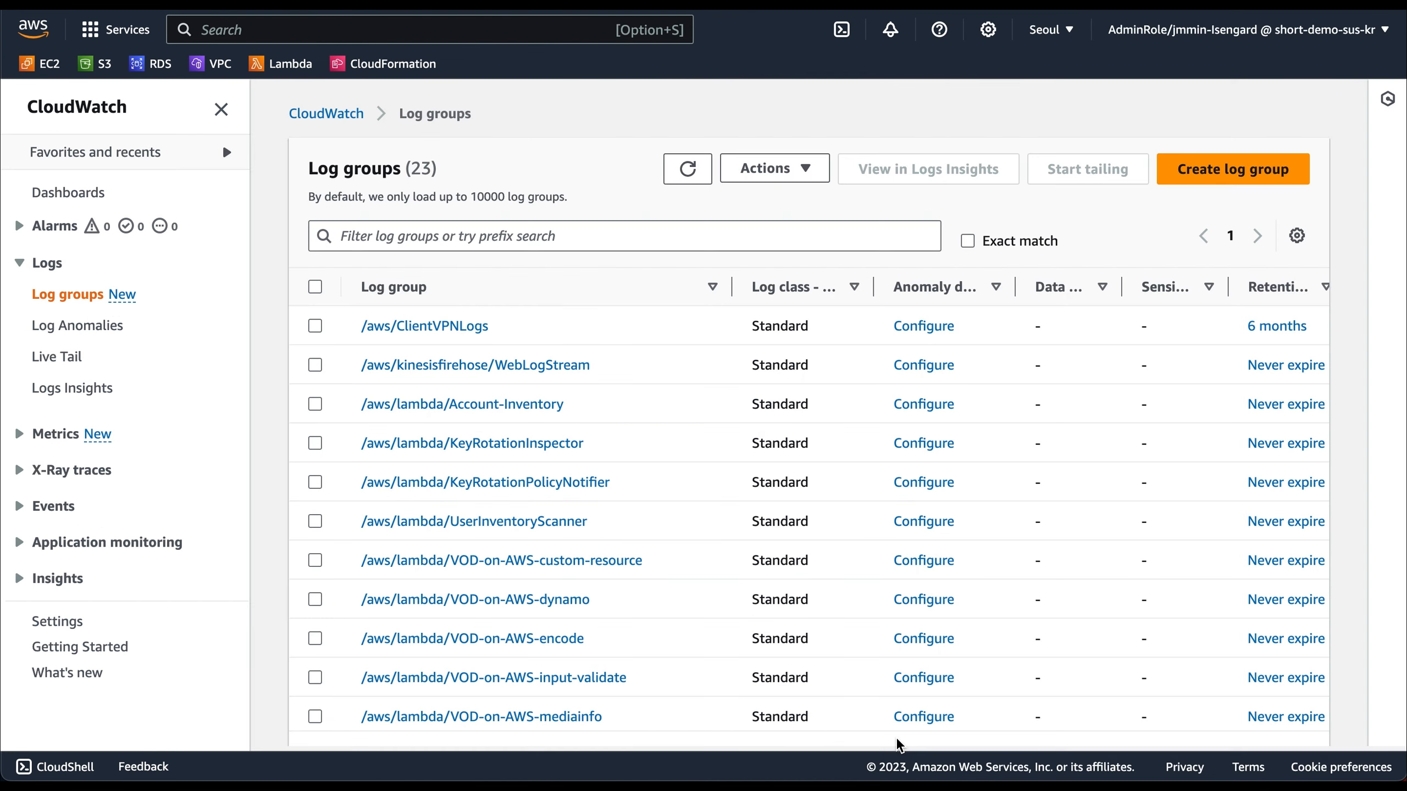
Step: In CloudWatch, open the 2023/11/30 log stream of the /aws/ClientVPNLogs group and examine its first connection event
left_click(420, 331)
scroll(411, 525, "down", 4)
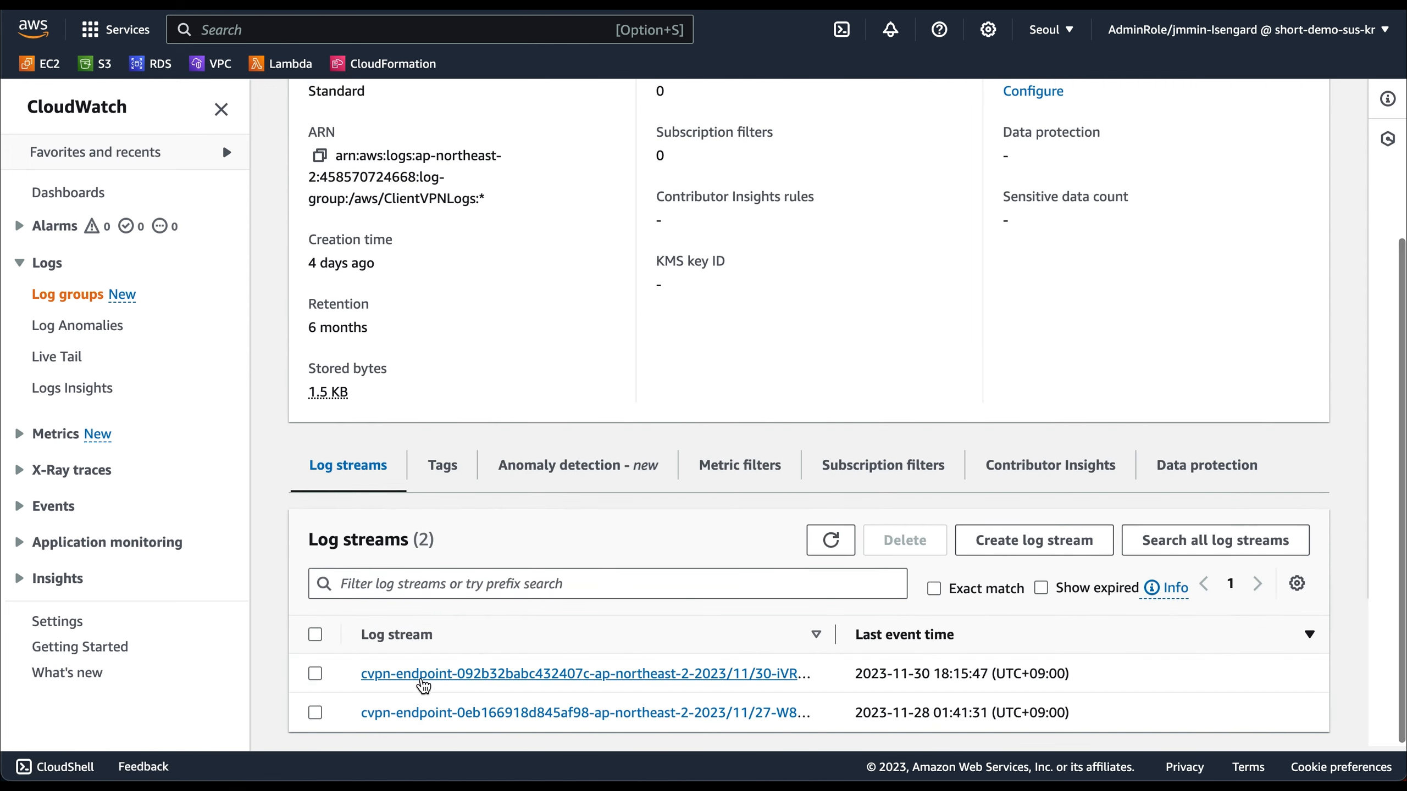
left_click(423, 686)
left_click(315, 389)
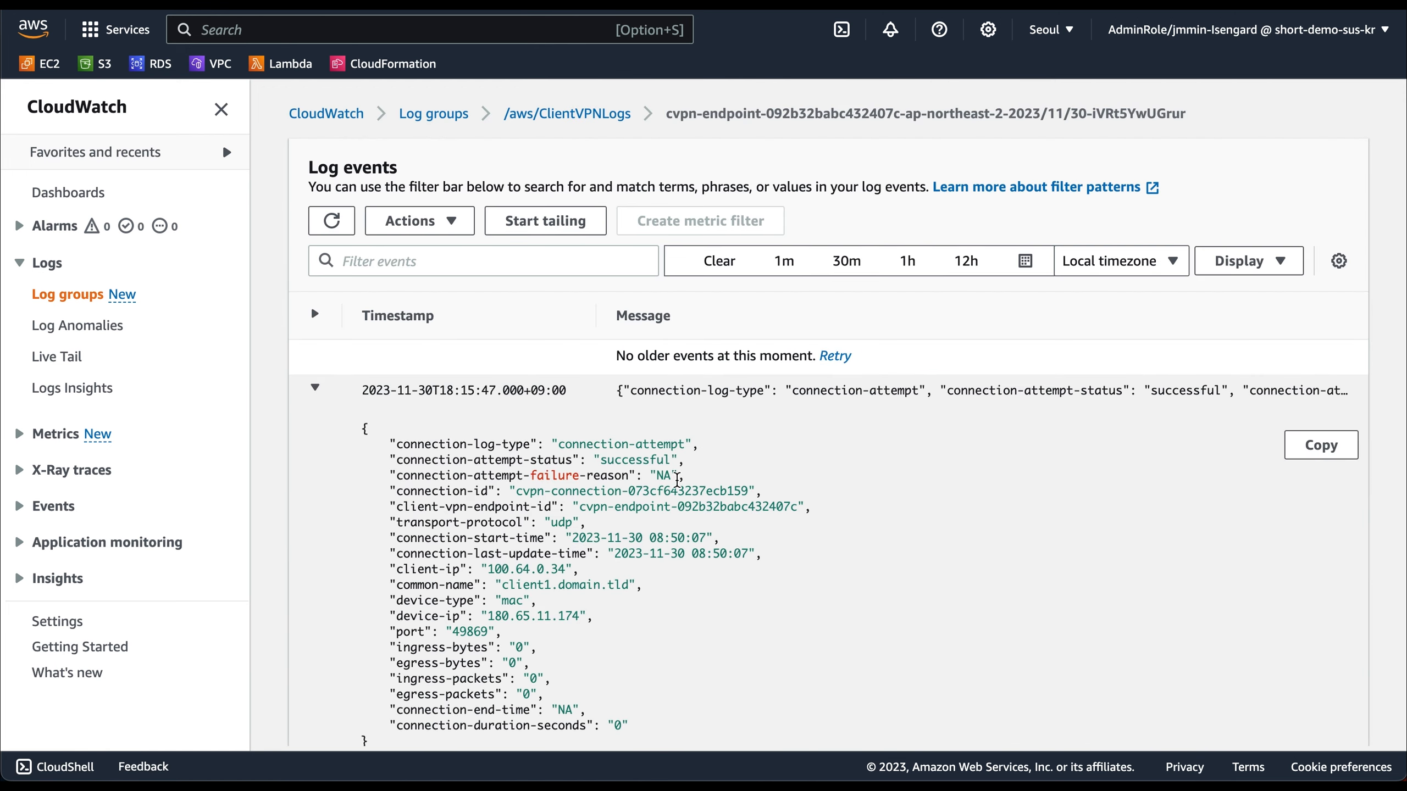
scroll(677, 480, "down", 2)
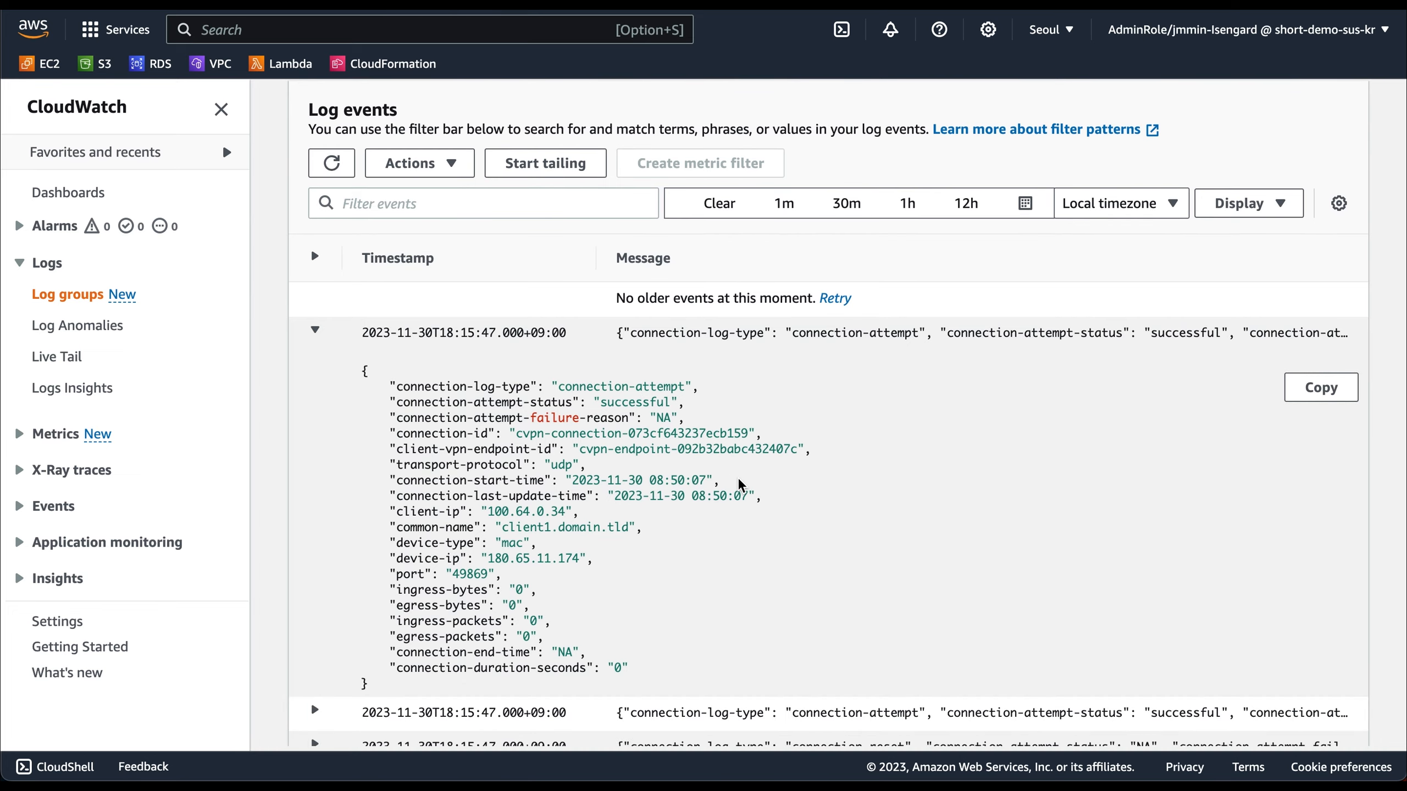